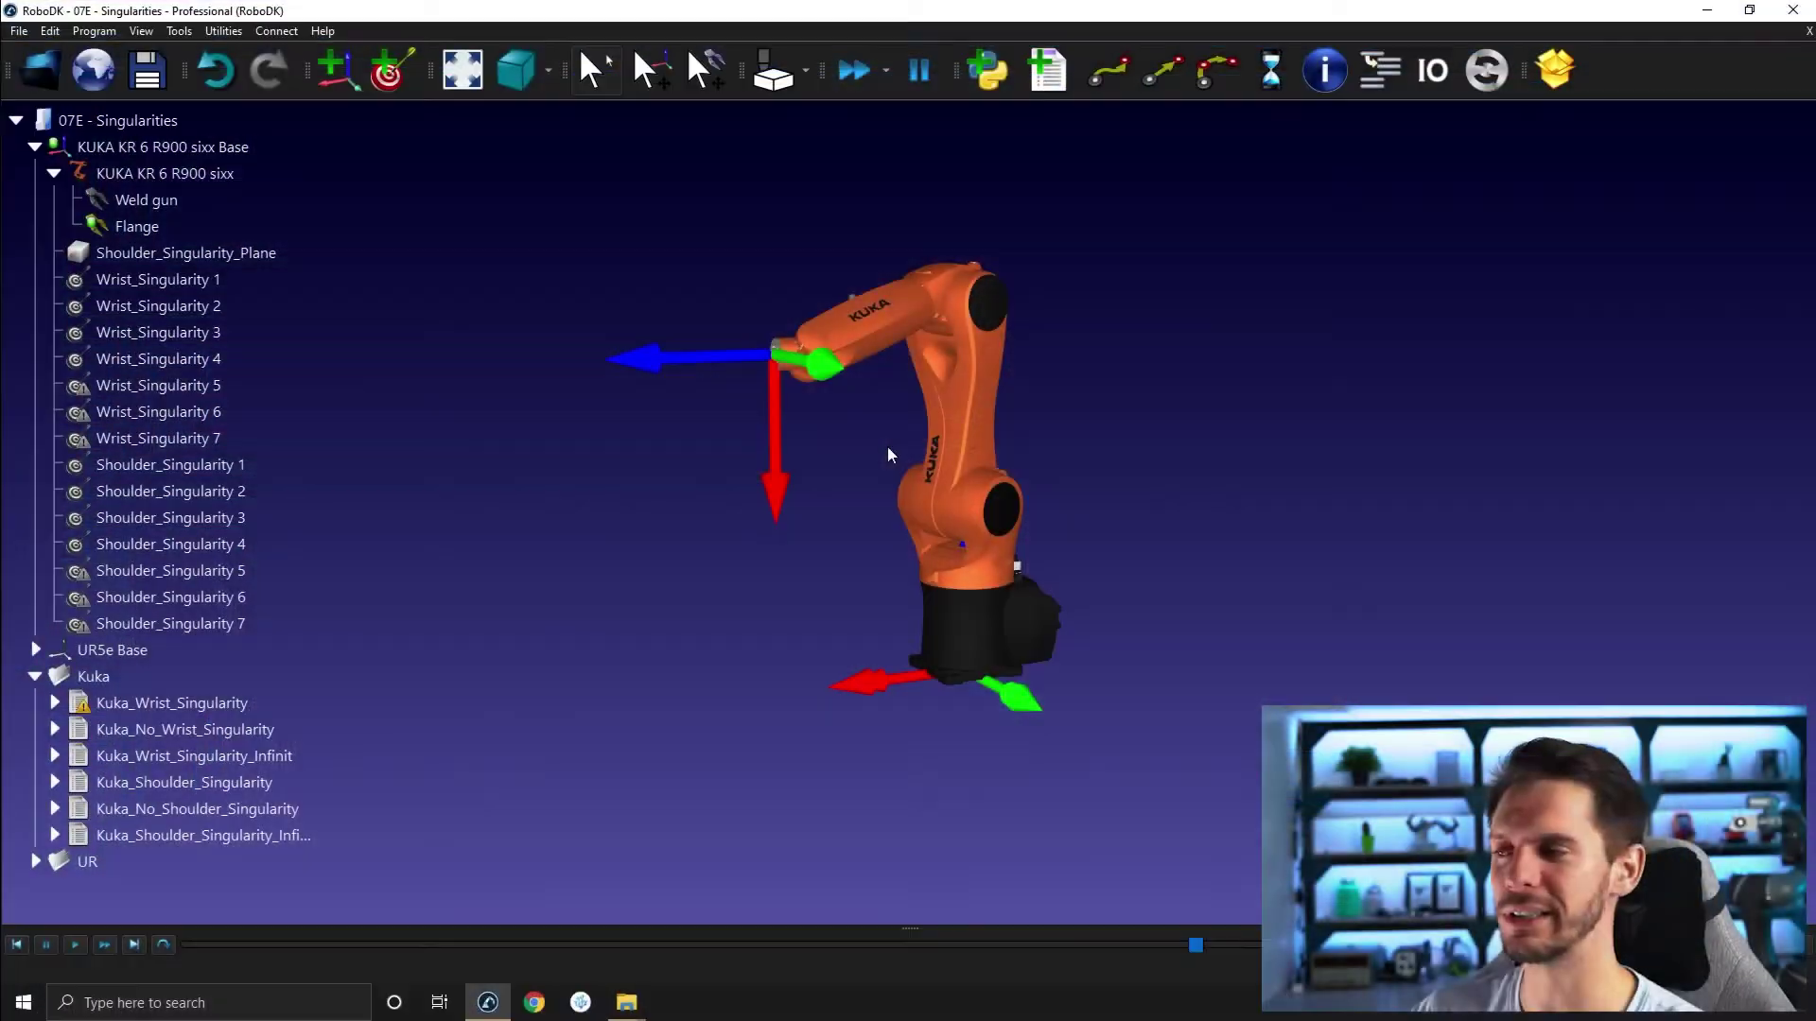
Make Shoulder_Singularity_Plane visible and orbit the view around the KUKA robot and plane.
{"action": "right_click", "coordinate": [296, 253]}
{"action": "left_click", "coordinate": [338, 280]}
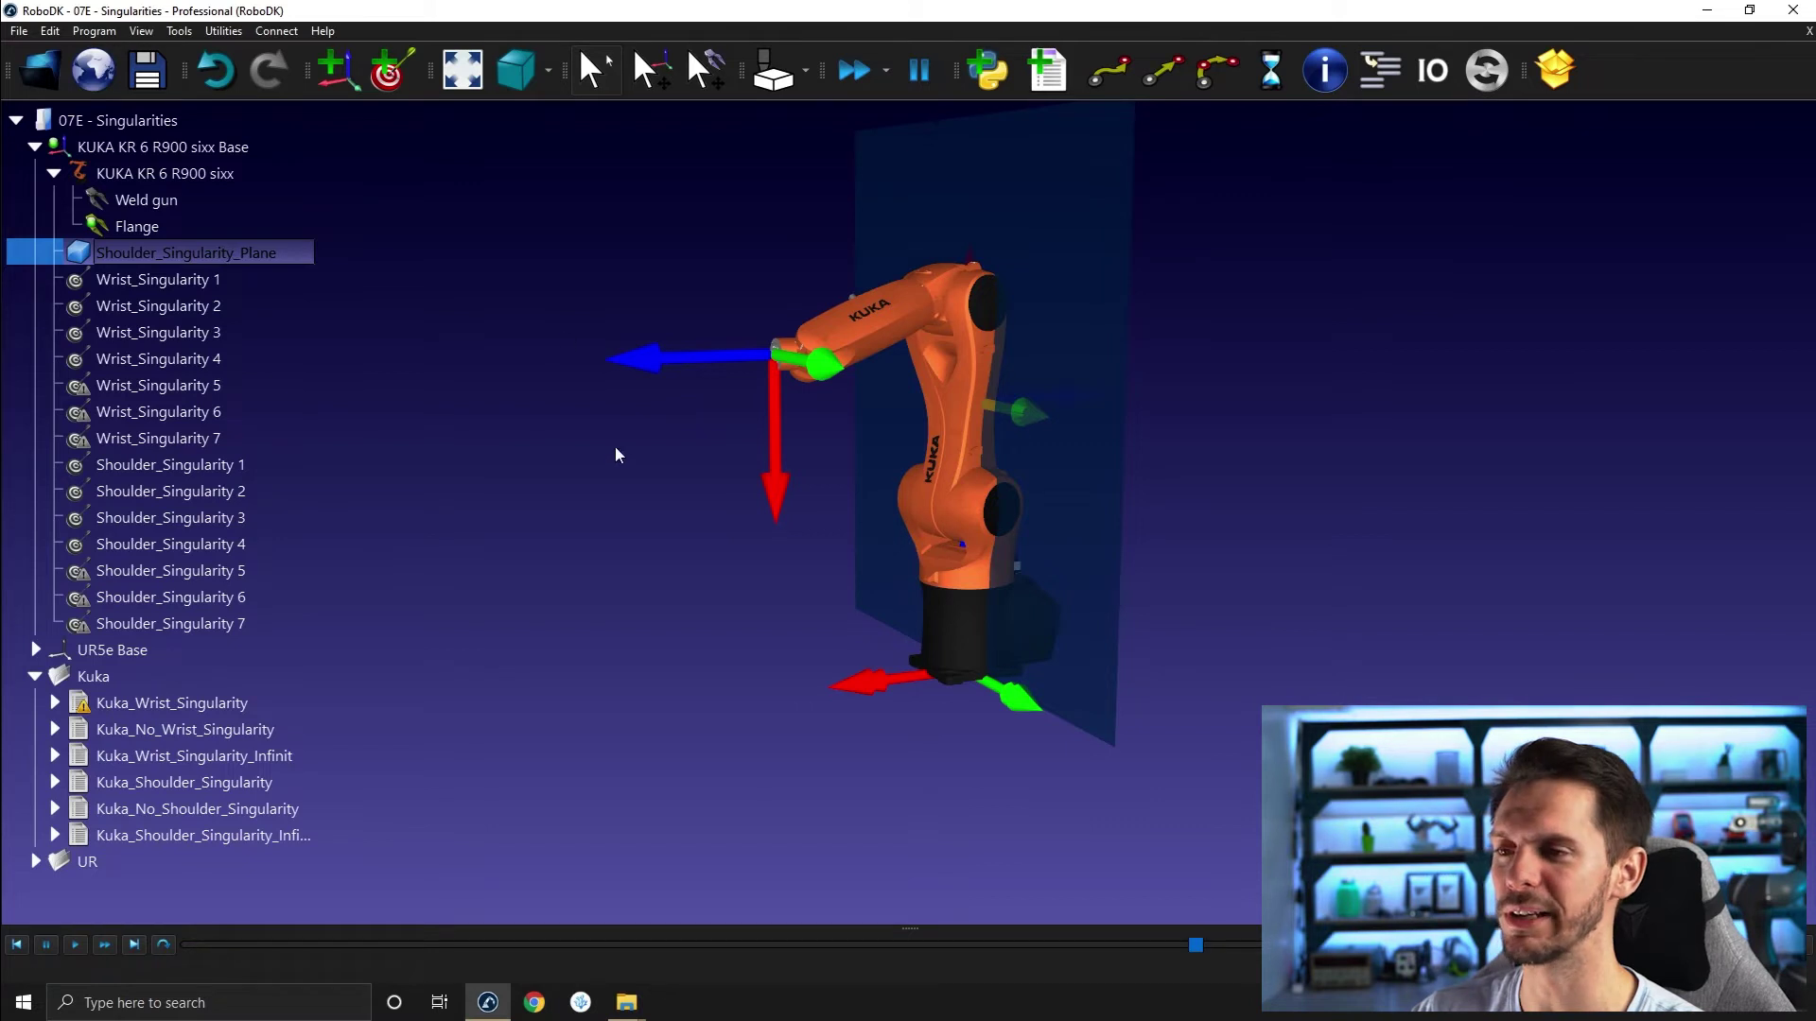
{"action": "left_click", "coordinate": [641, 556]}
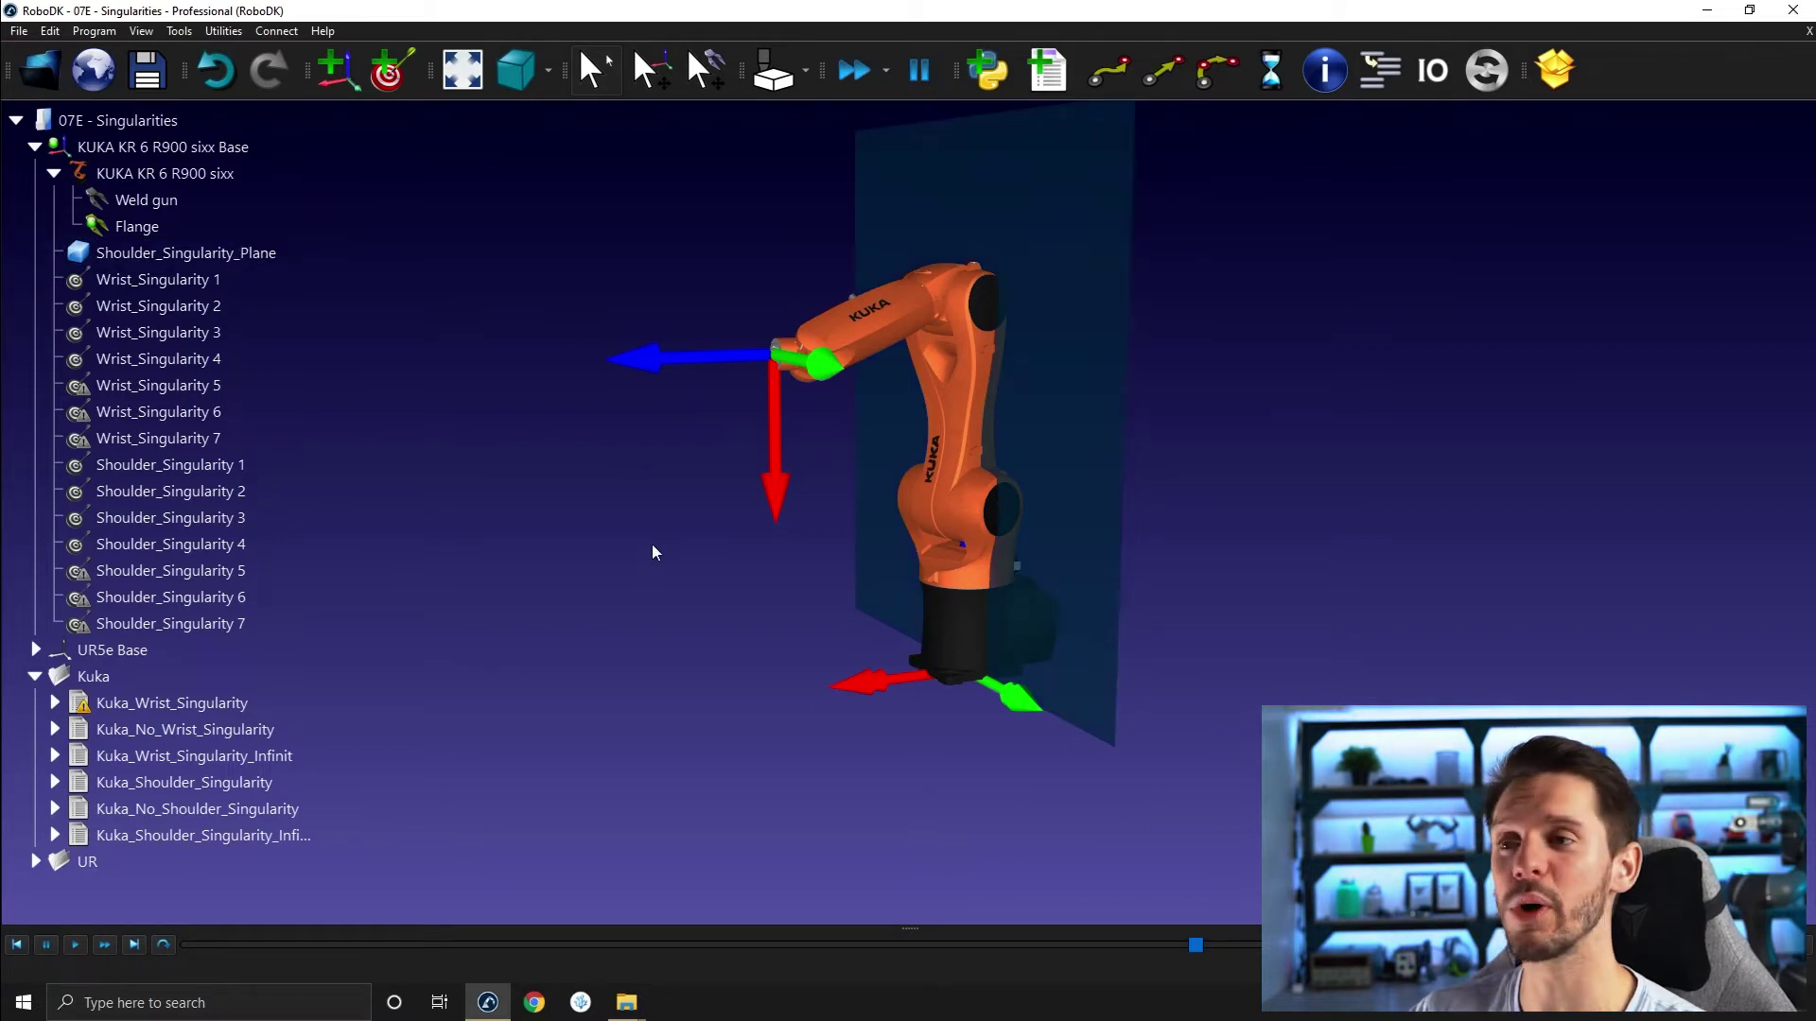
{"action": "scroll", "coordinate": [809, 342], "scroll_direction": "up", "scroll_amount": 3}
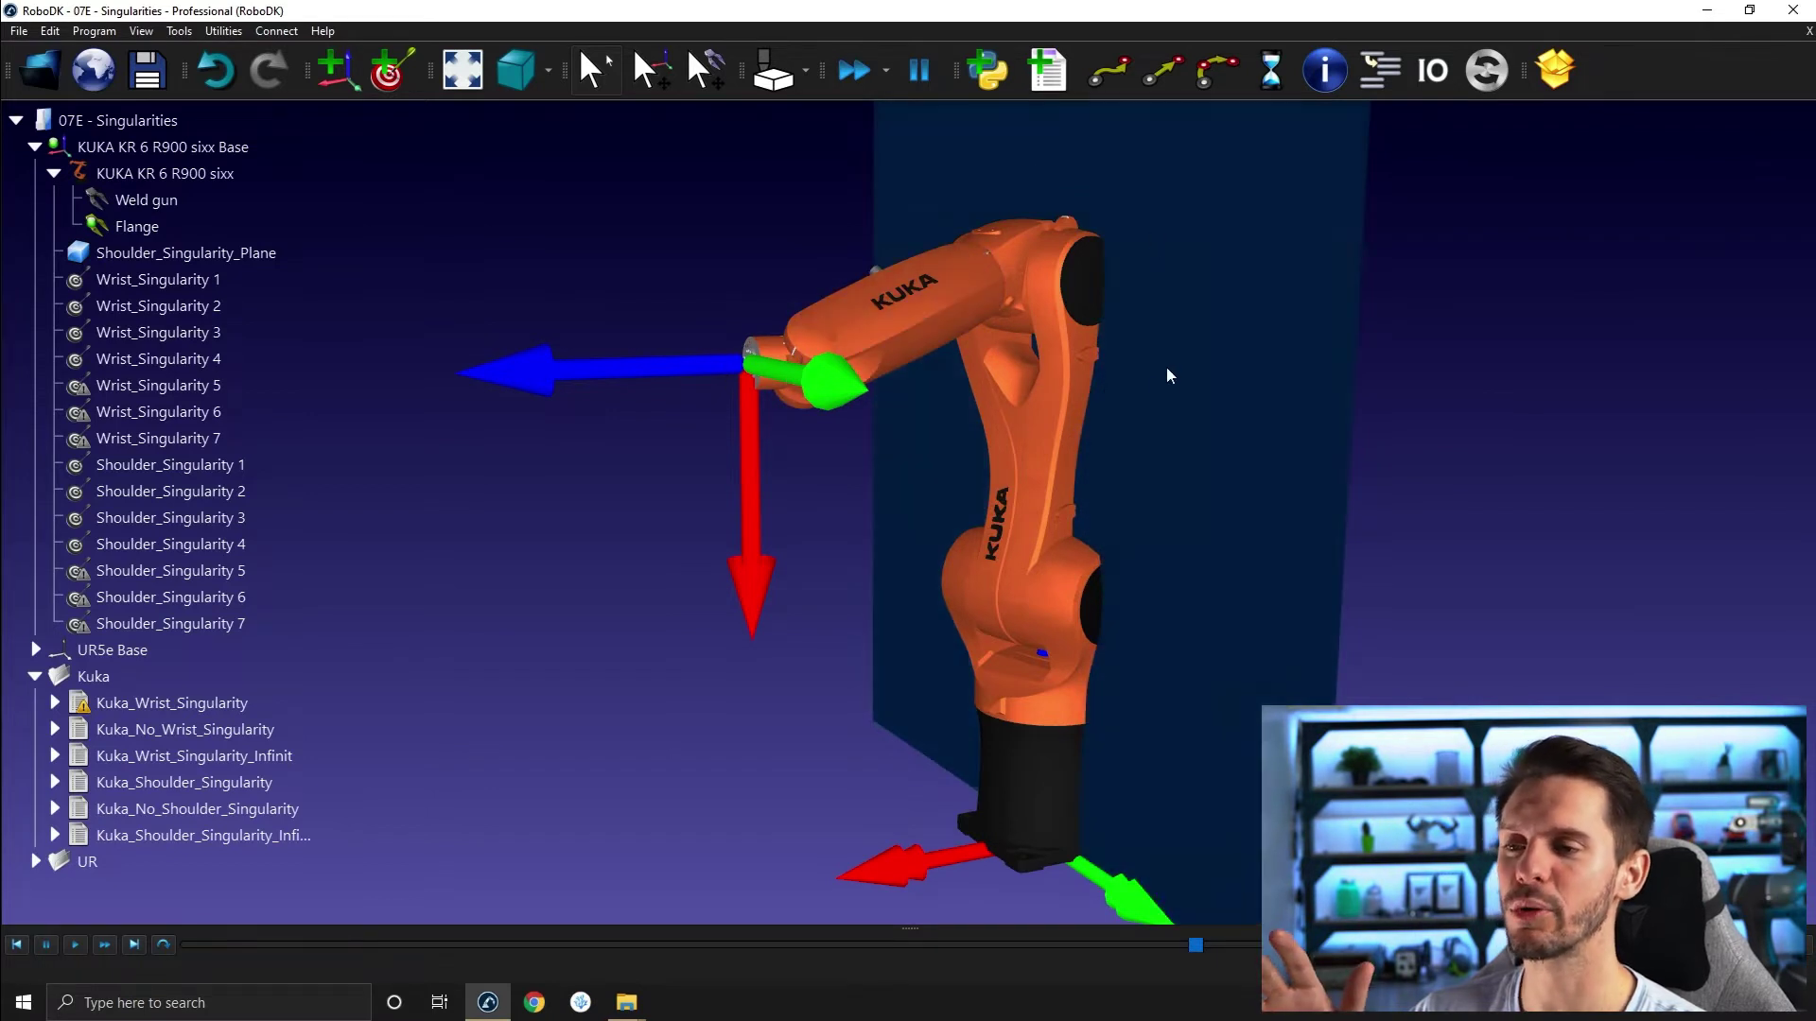
{"action": "mouse_move", "coordinate": [1166, 367]}
{"action": "left_mouse_down"}
{"action": "mouse_move", "coordinate": [1251, 344]}
{"action": "mouse_move", "coordinate": [1001, 149]}
{"action": "left_mouse_up"}
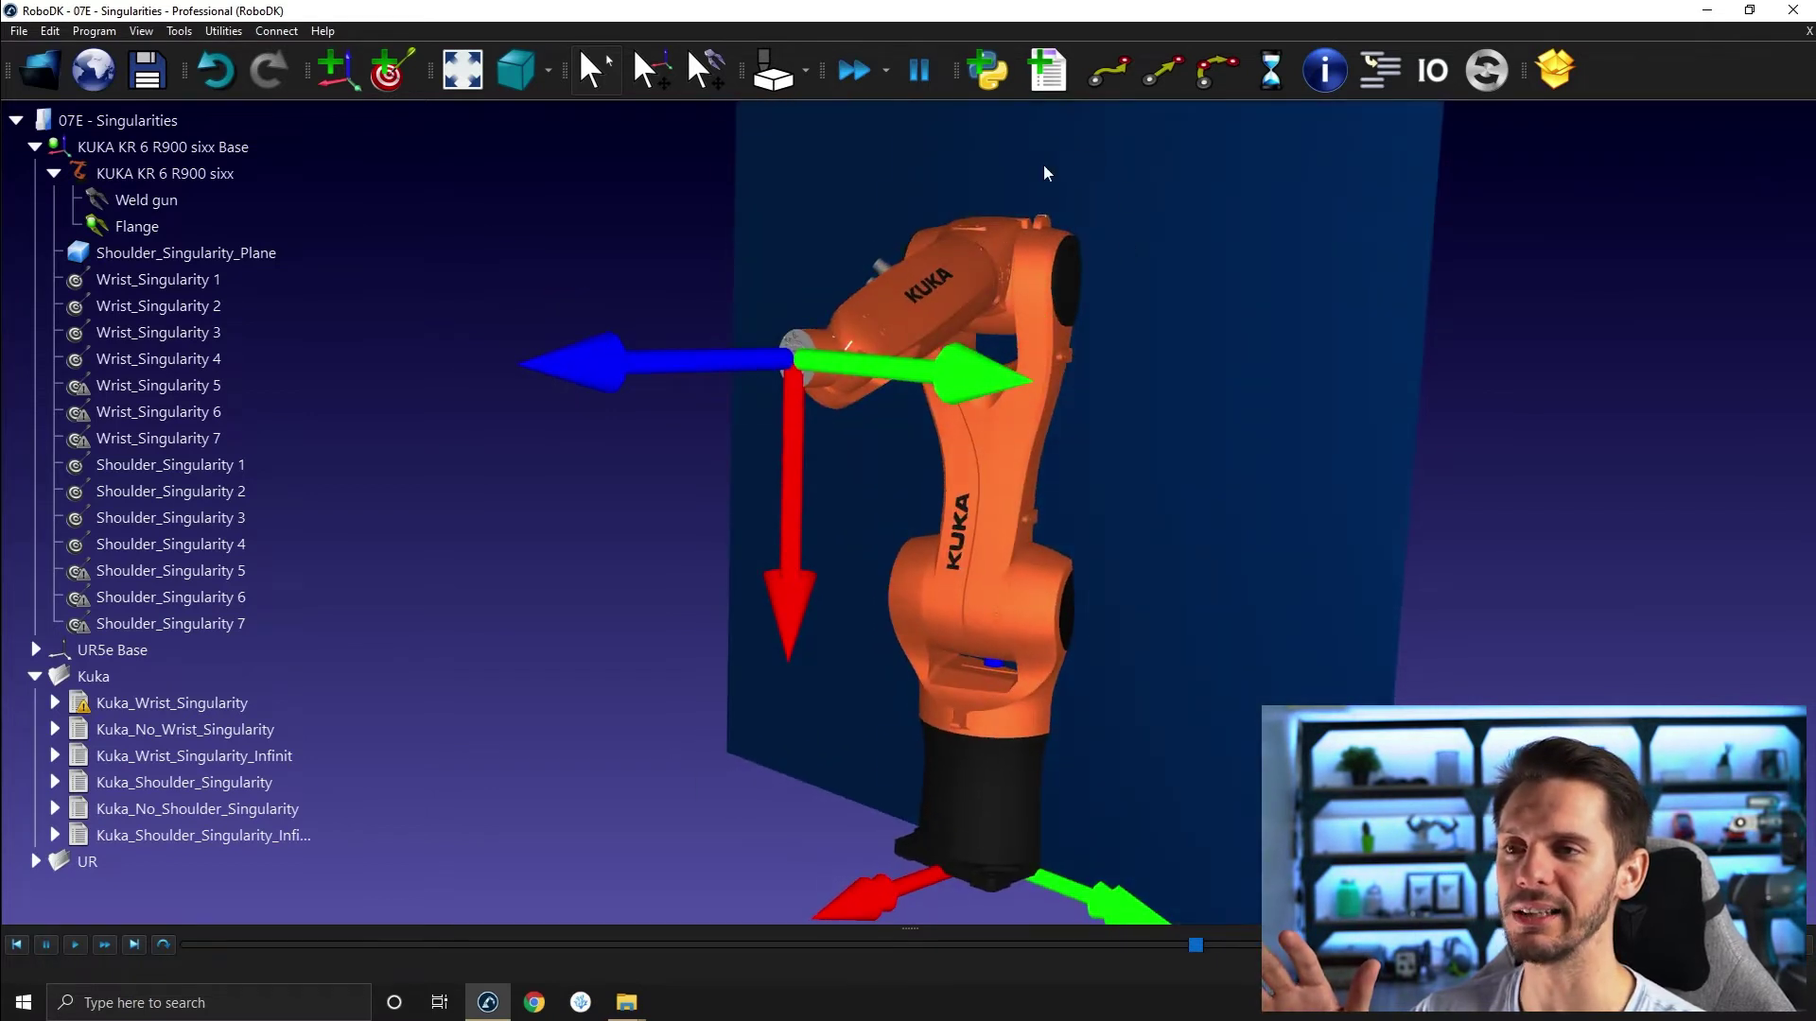
{"action": "left_click_drag", "start_coordinate": [1163, 393], "coordinate": [1030, 532]}
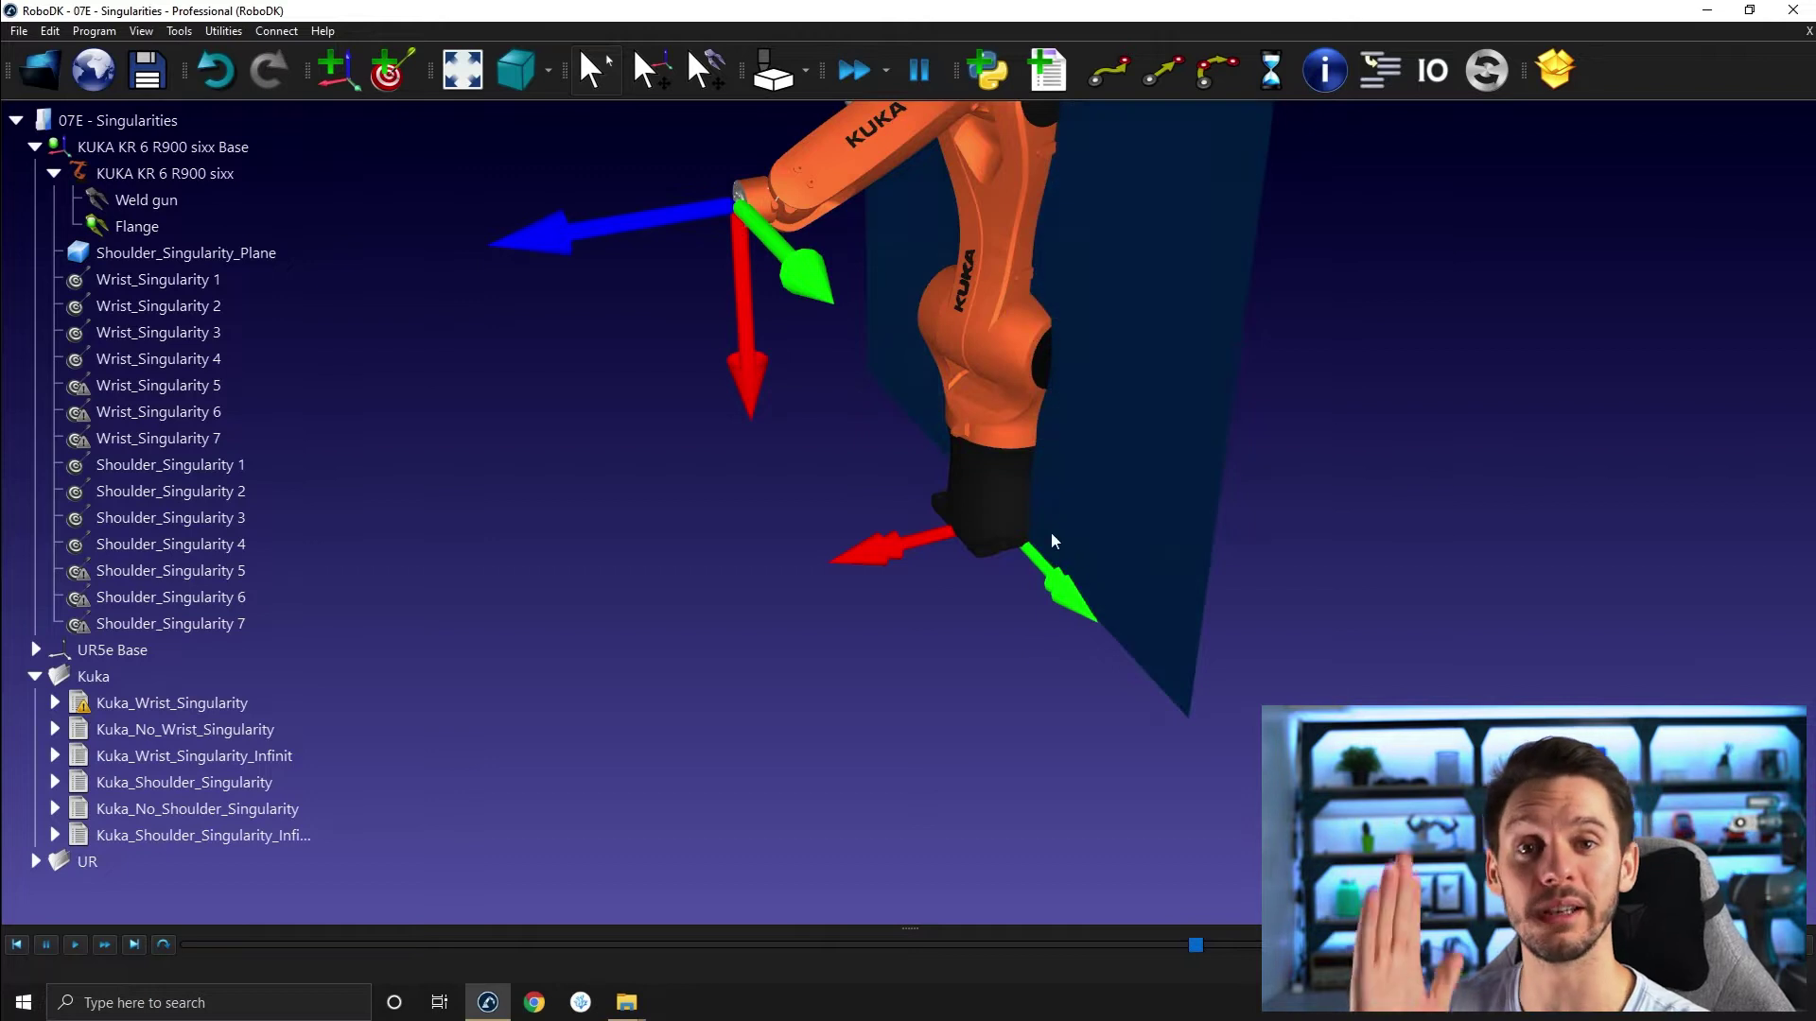
{"action": "scroll", "coordinate": [922, 660], "scroll_direction": "down", "scroll_amount": 2}
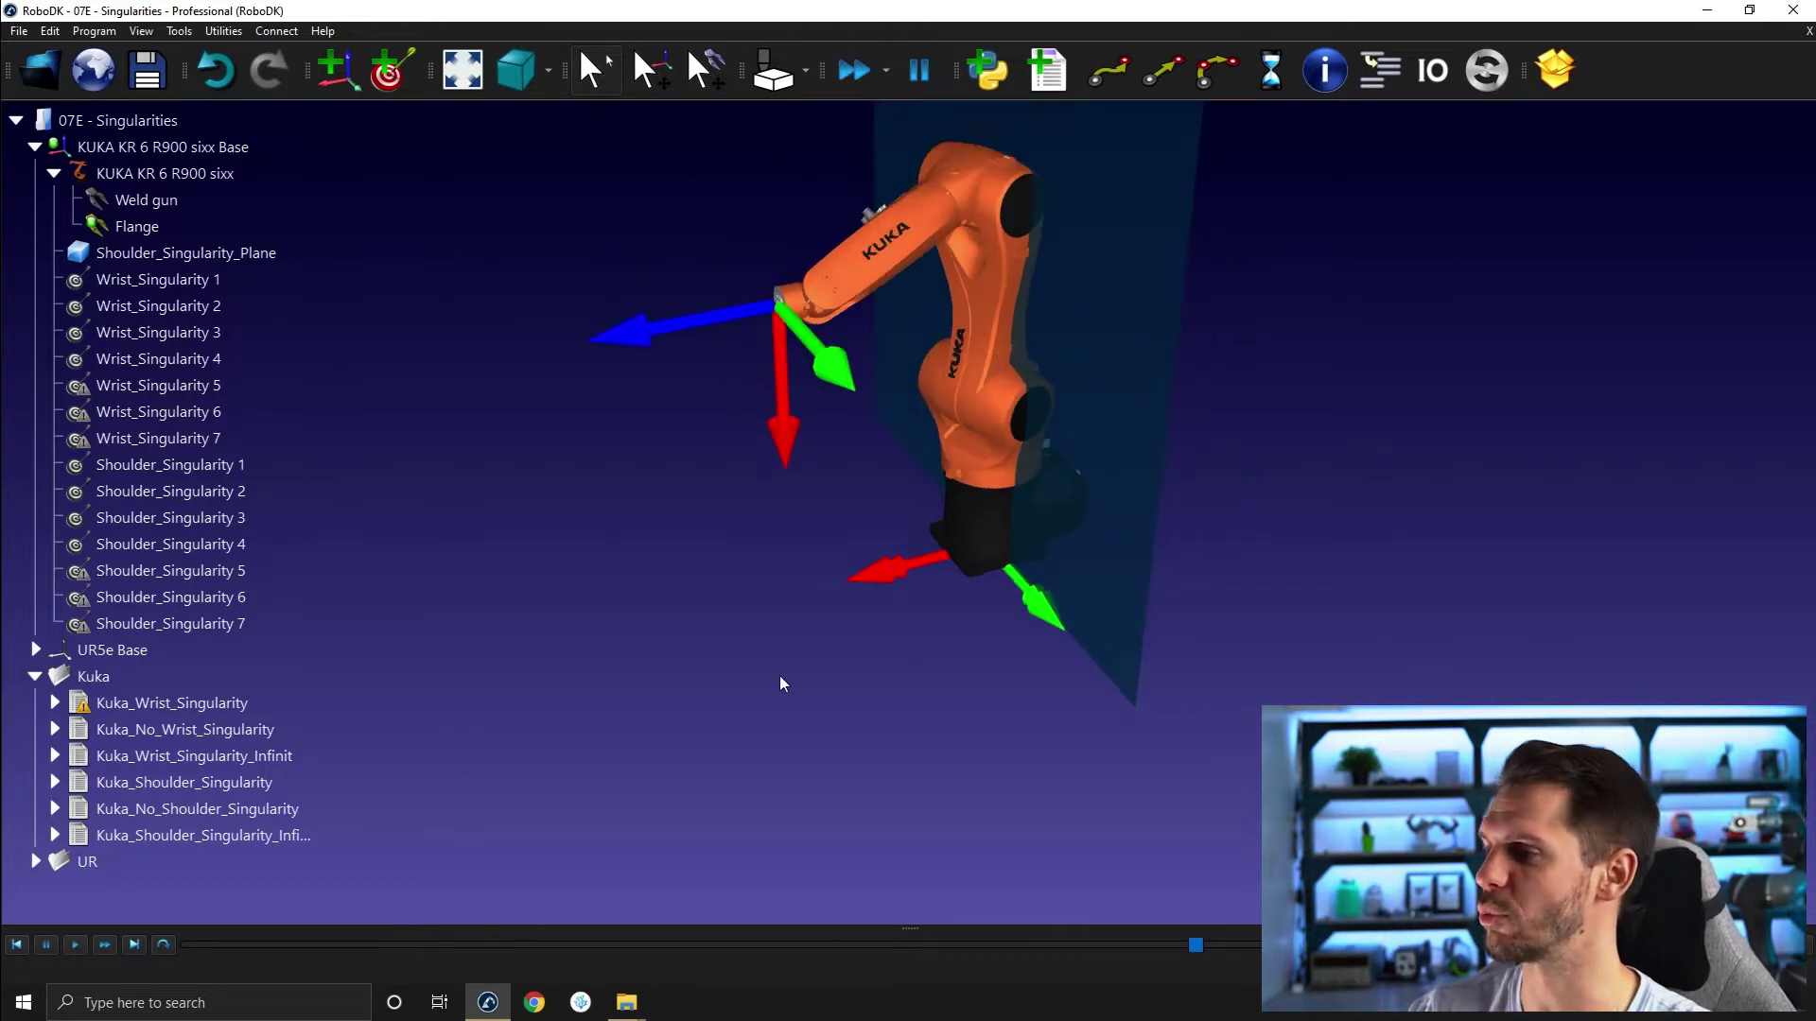
Open the KUKA jog panel, show the joint 5 frame, and visit several Shoulder_Singularity targets.
{"action": "double_click", "coordinate": [875, 249]}
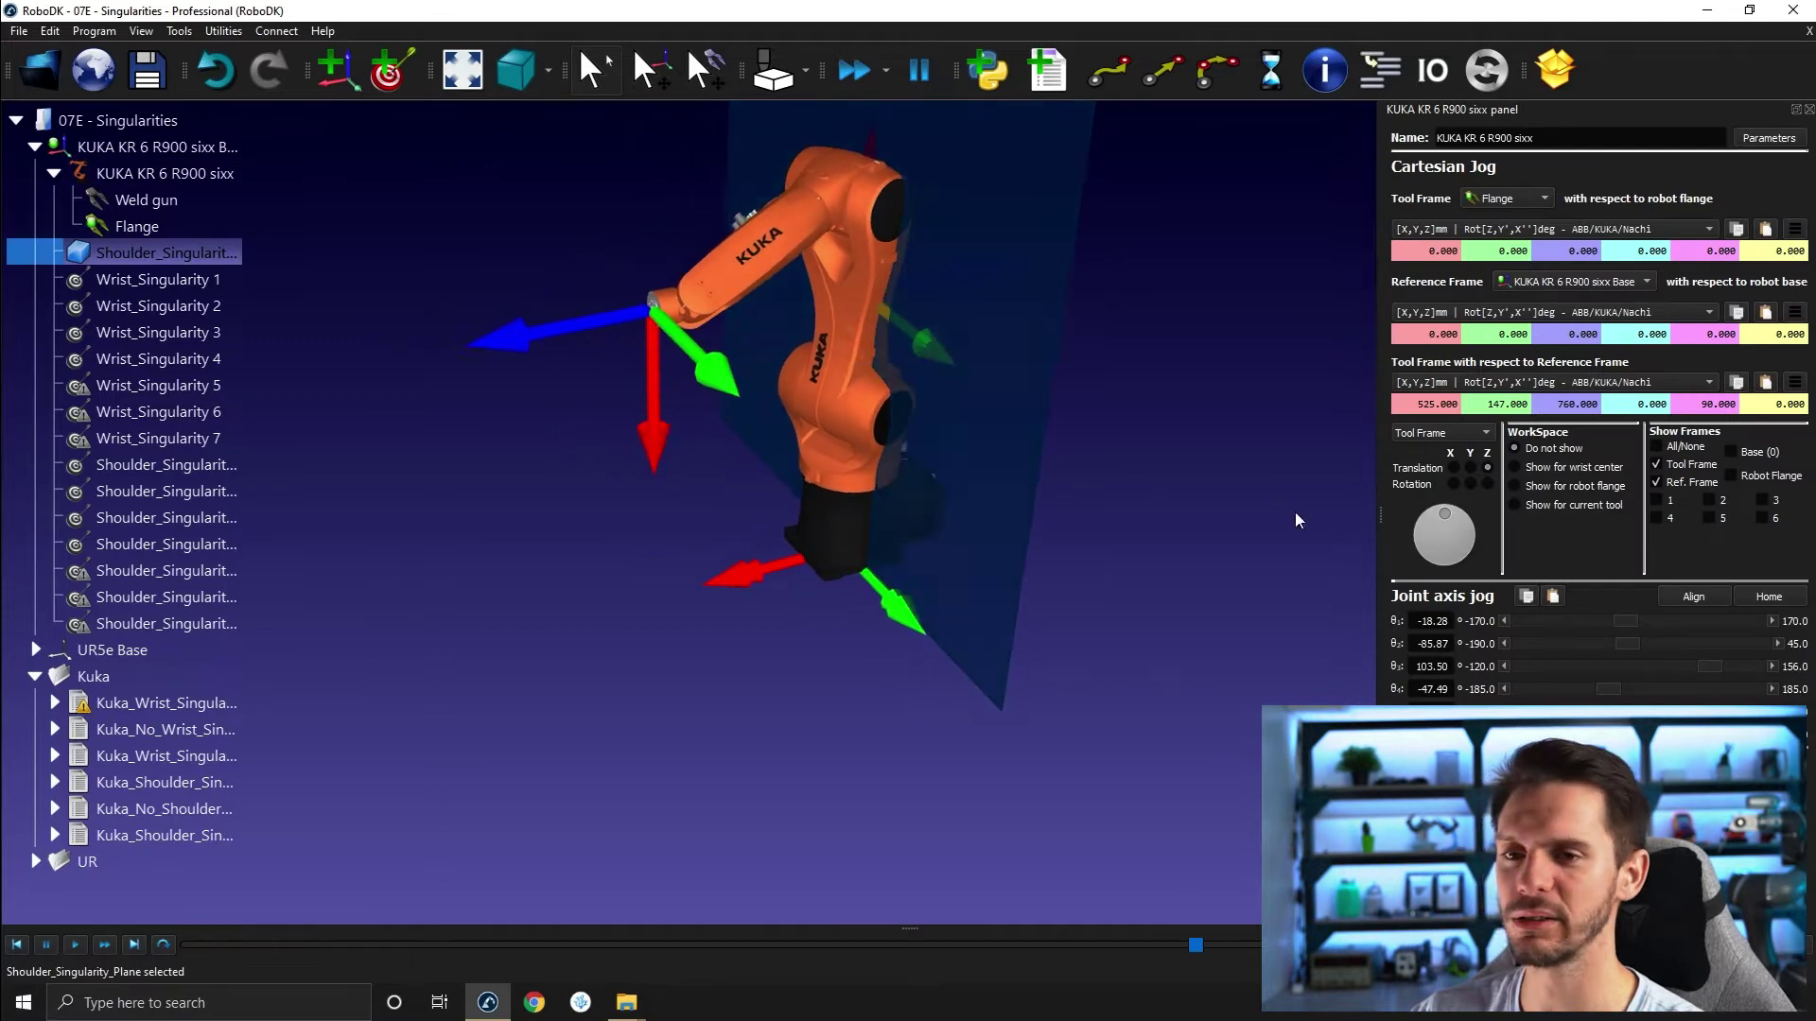
{"action": "left_click", "coordinate": [1710, 518]}
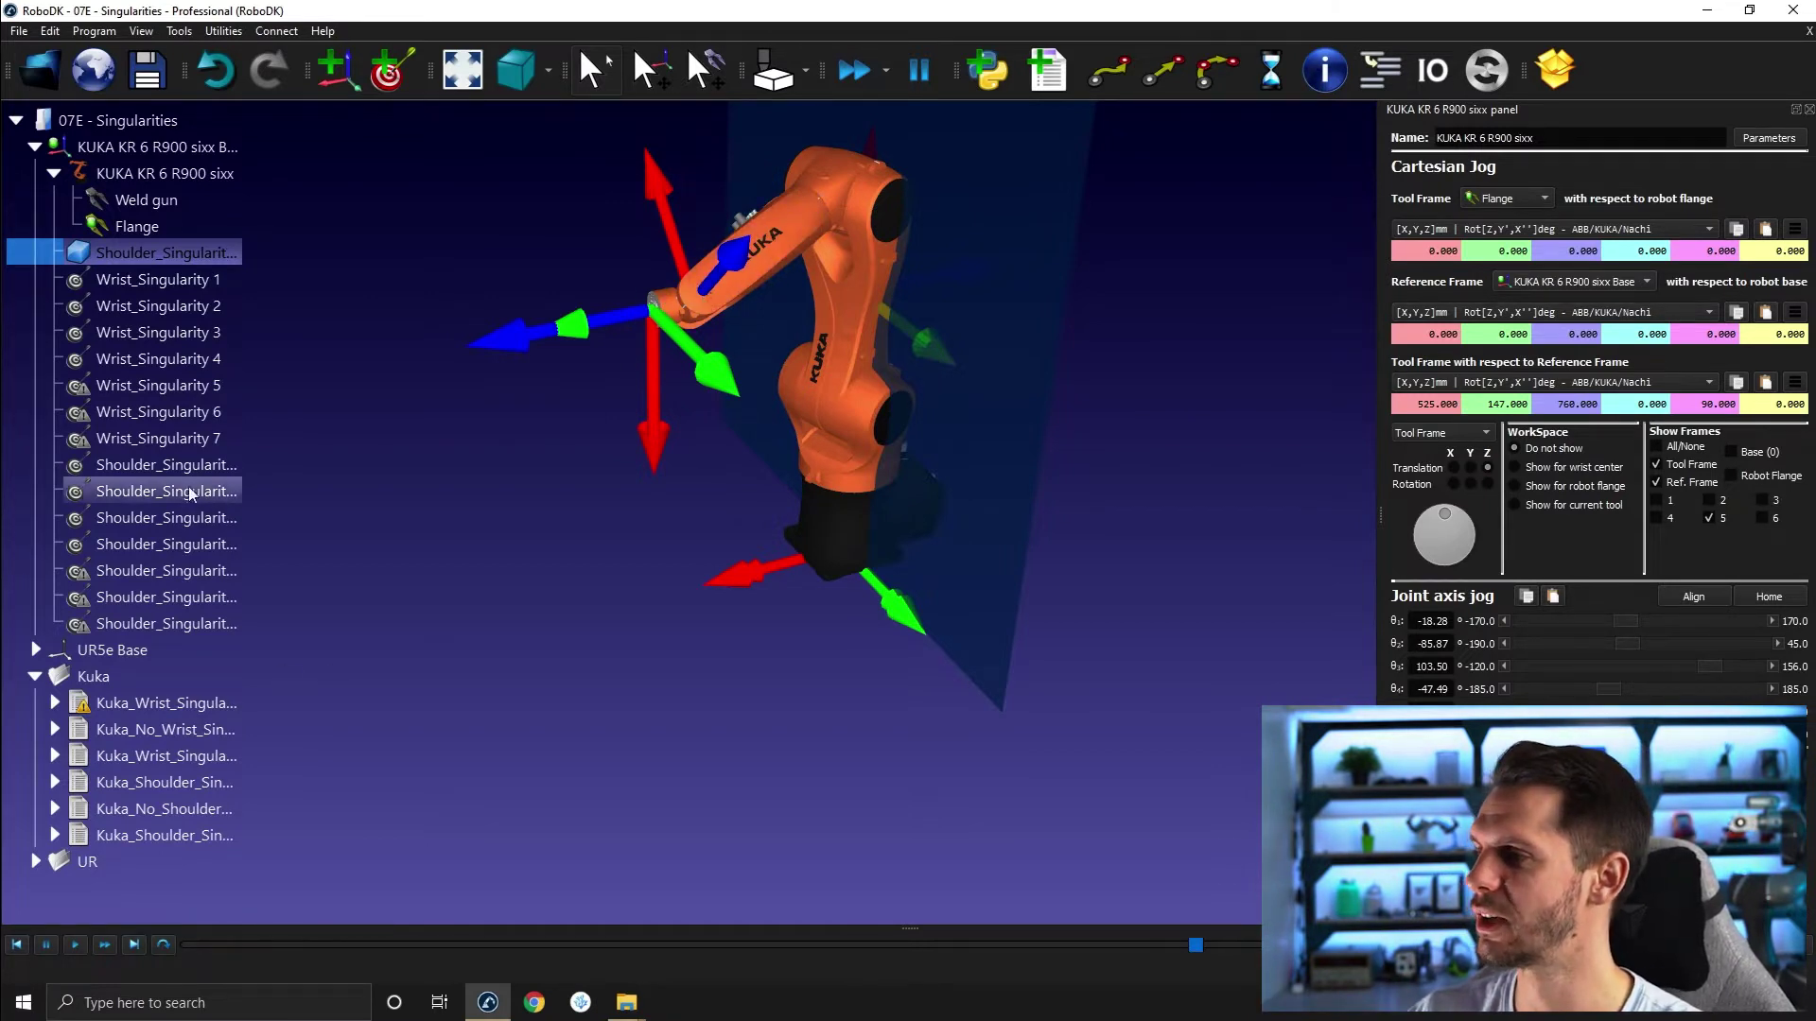
{"action": "double_click", "coordinate": [184, 466]}
{"action": "double_click", "coordinate": [184, 491]}
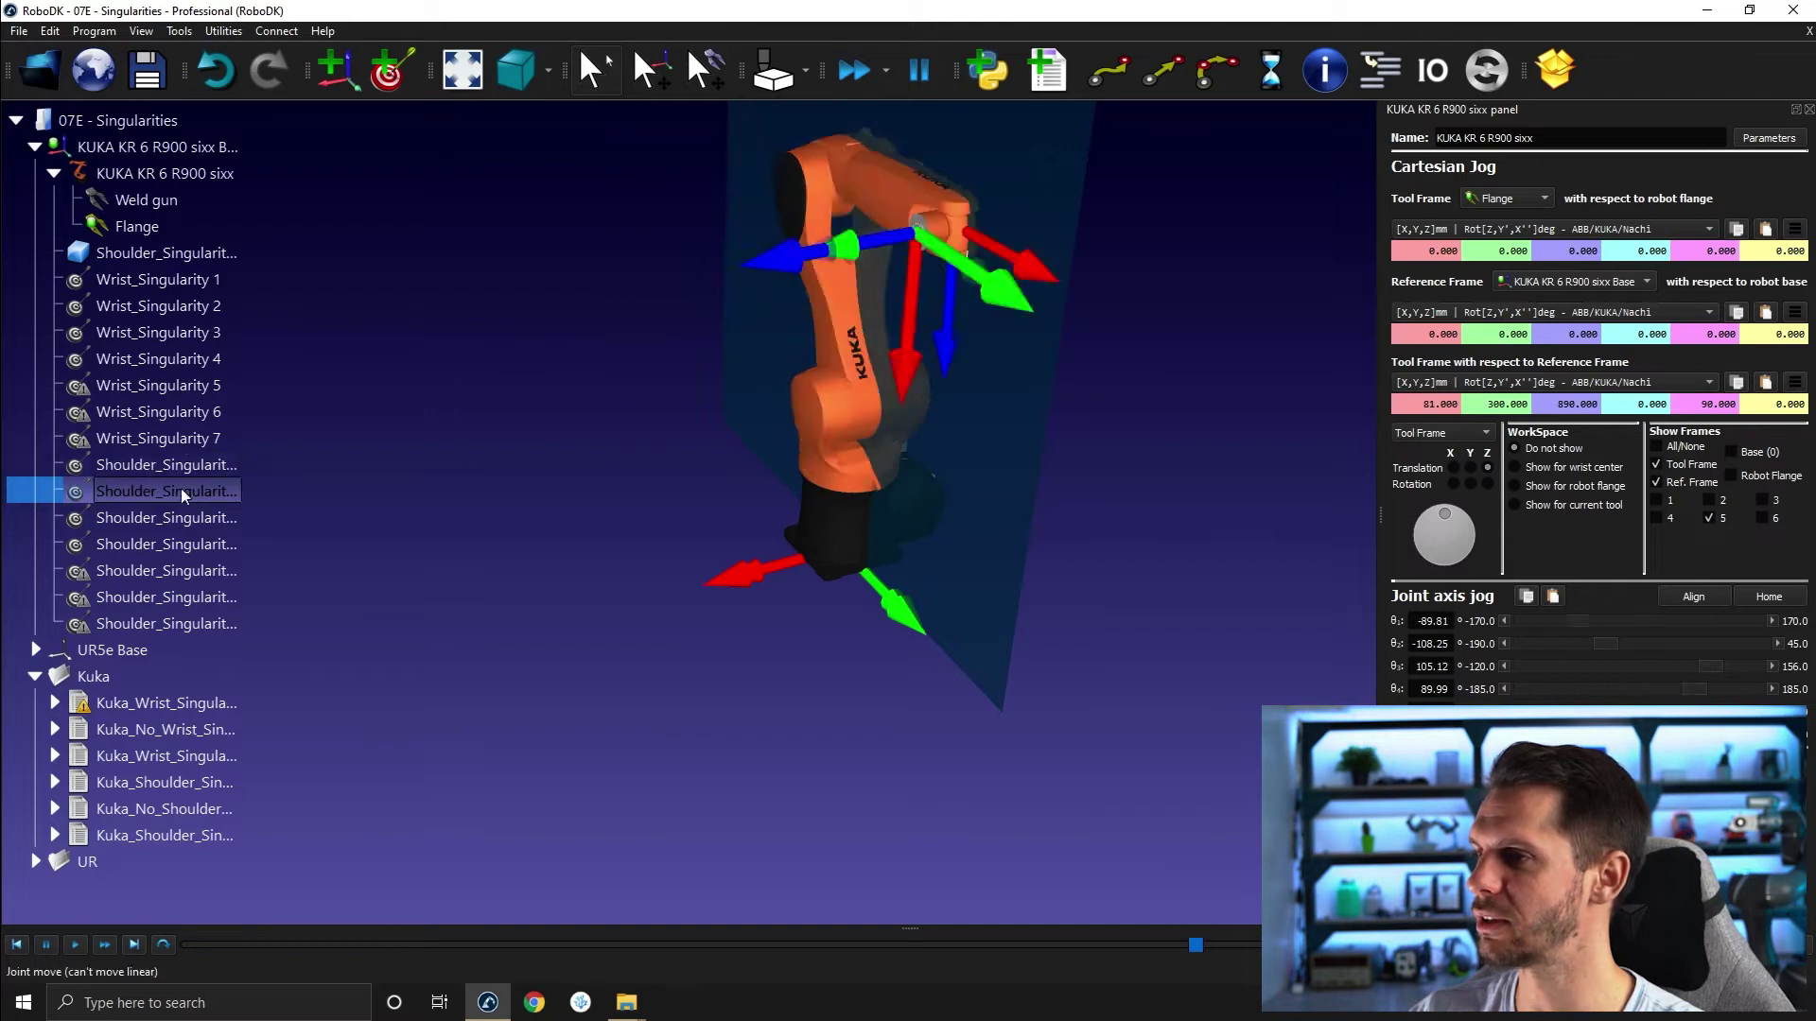
{"action": "double_click", "coordinate": [172, 566]}
{"action": "double_click", "coordinate": [168, 598]}
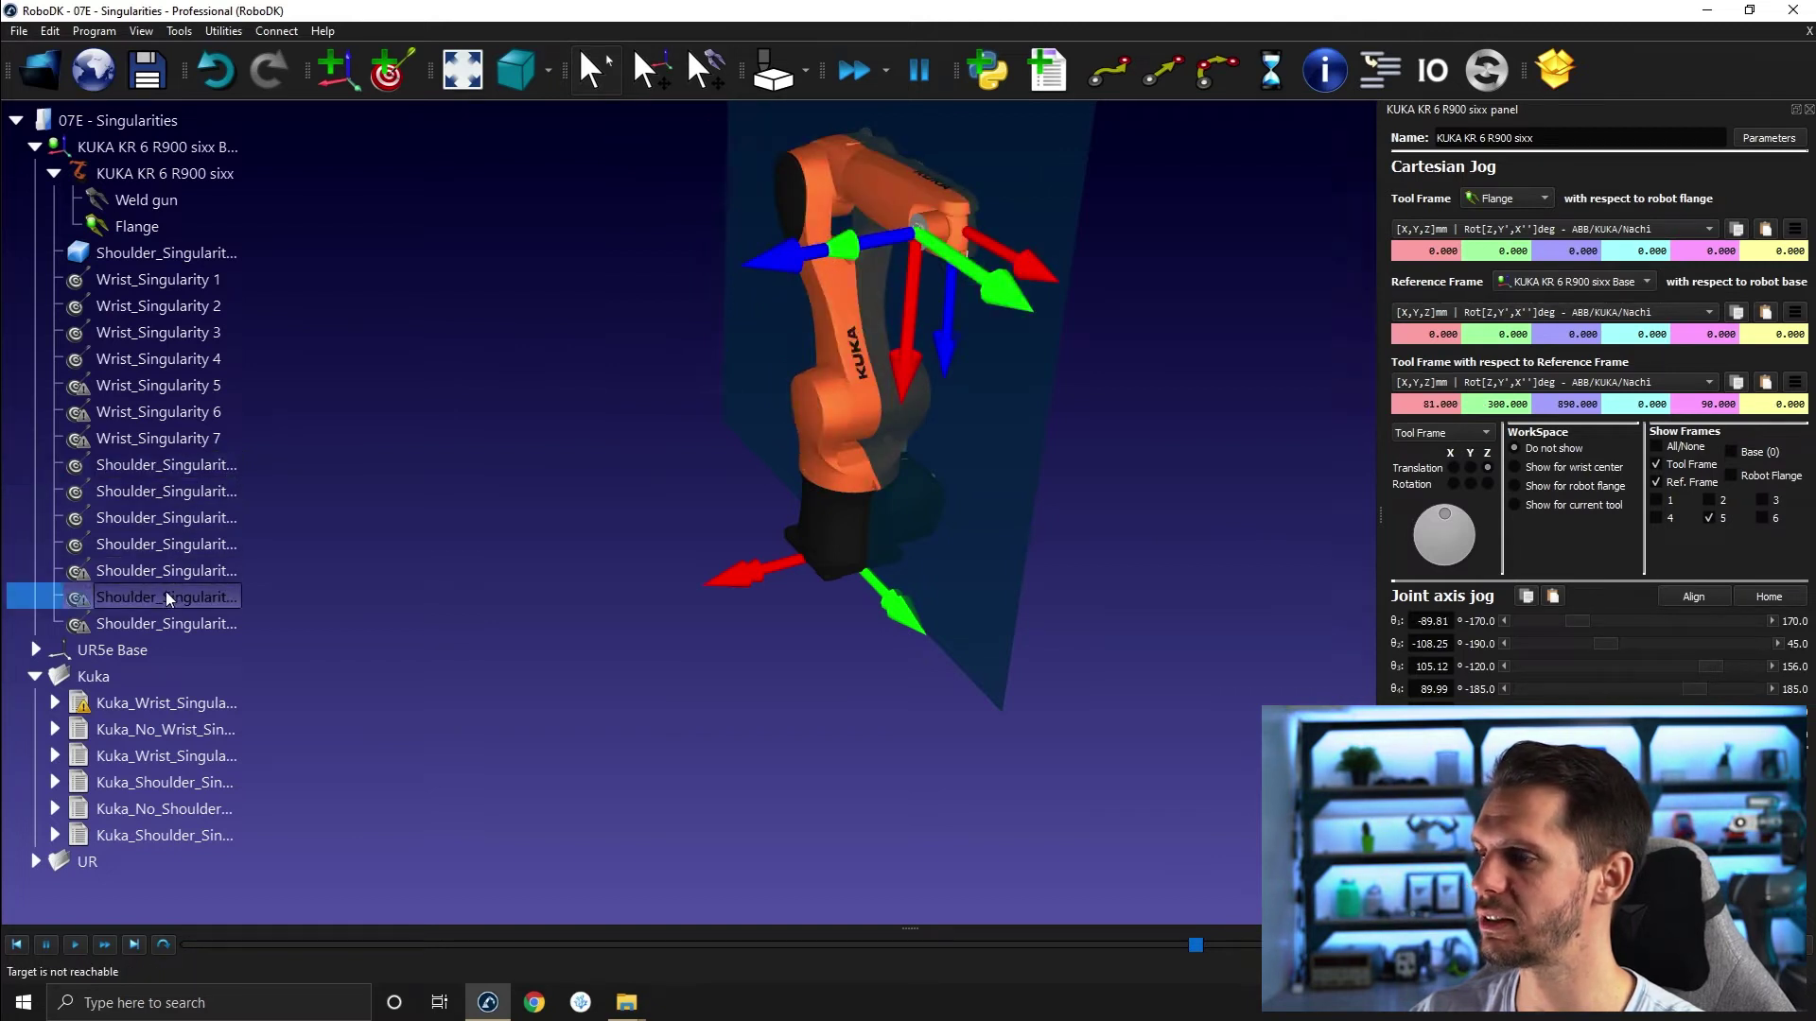
{"action": "double_click", "coordinate": [167, 620]}
{"action": "double_click", "coordinate": [179, 570]}
{"action": "double_click", "coordinate": [179, 545]}
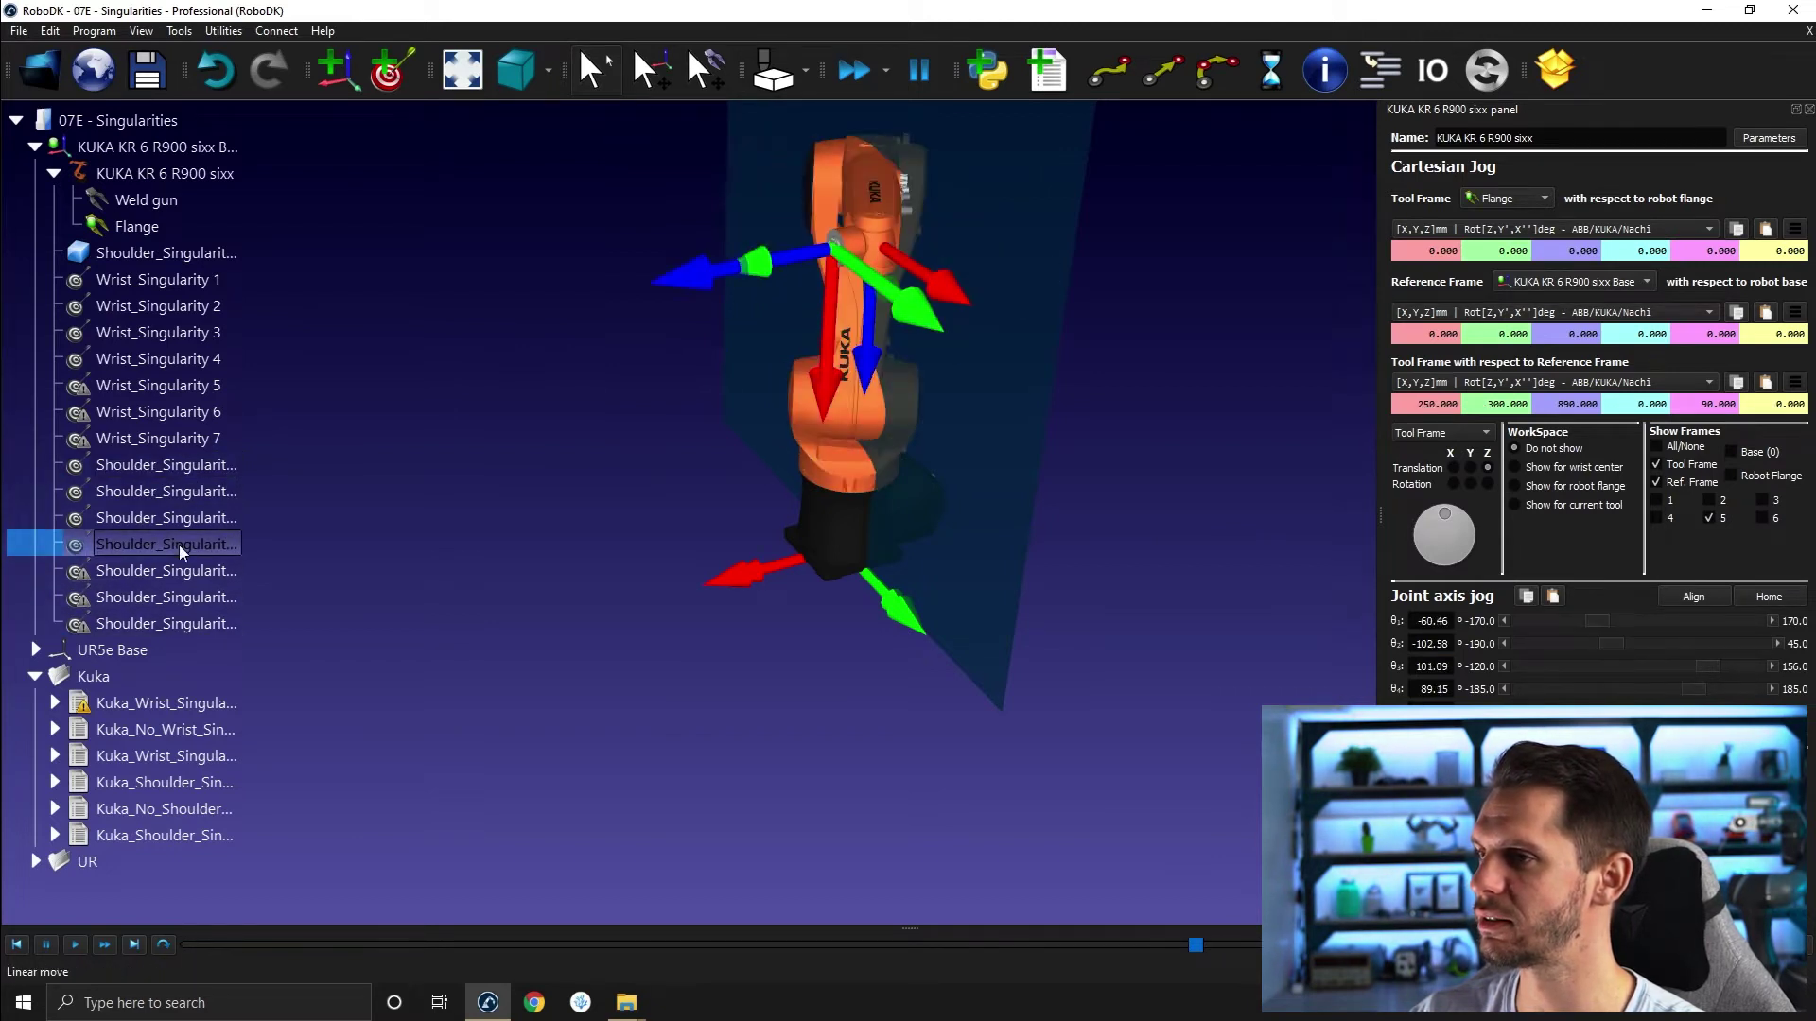
Set Weld gun as the active tool and move to a shoulder singularity target.
{"action": "right_click", "coordinate": [188, 230]}
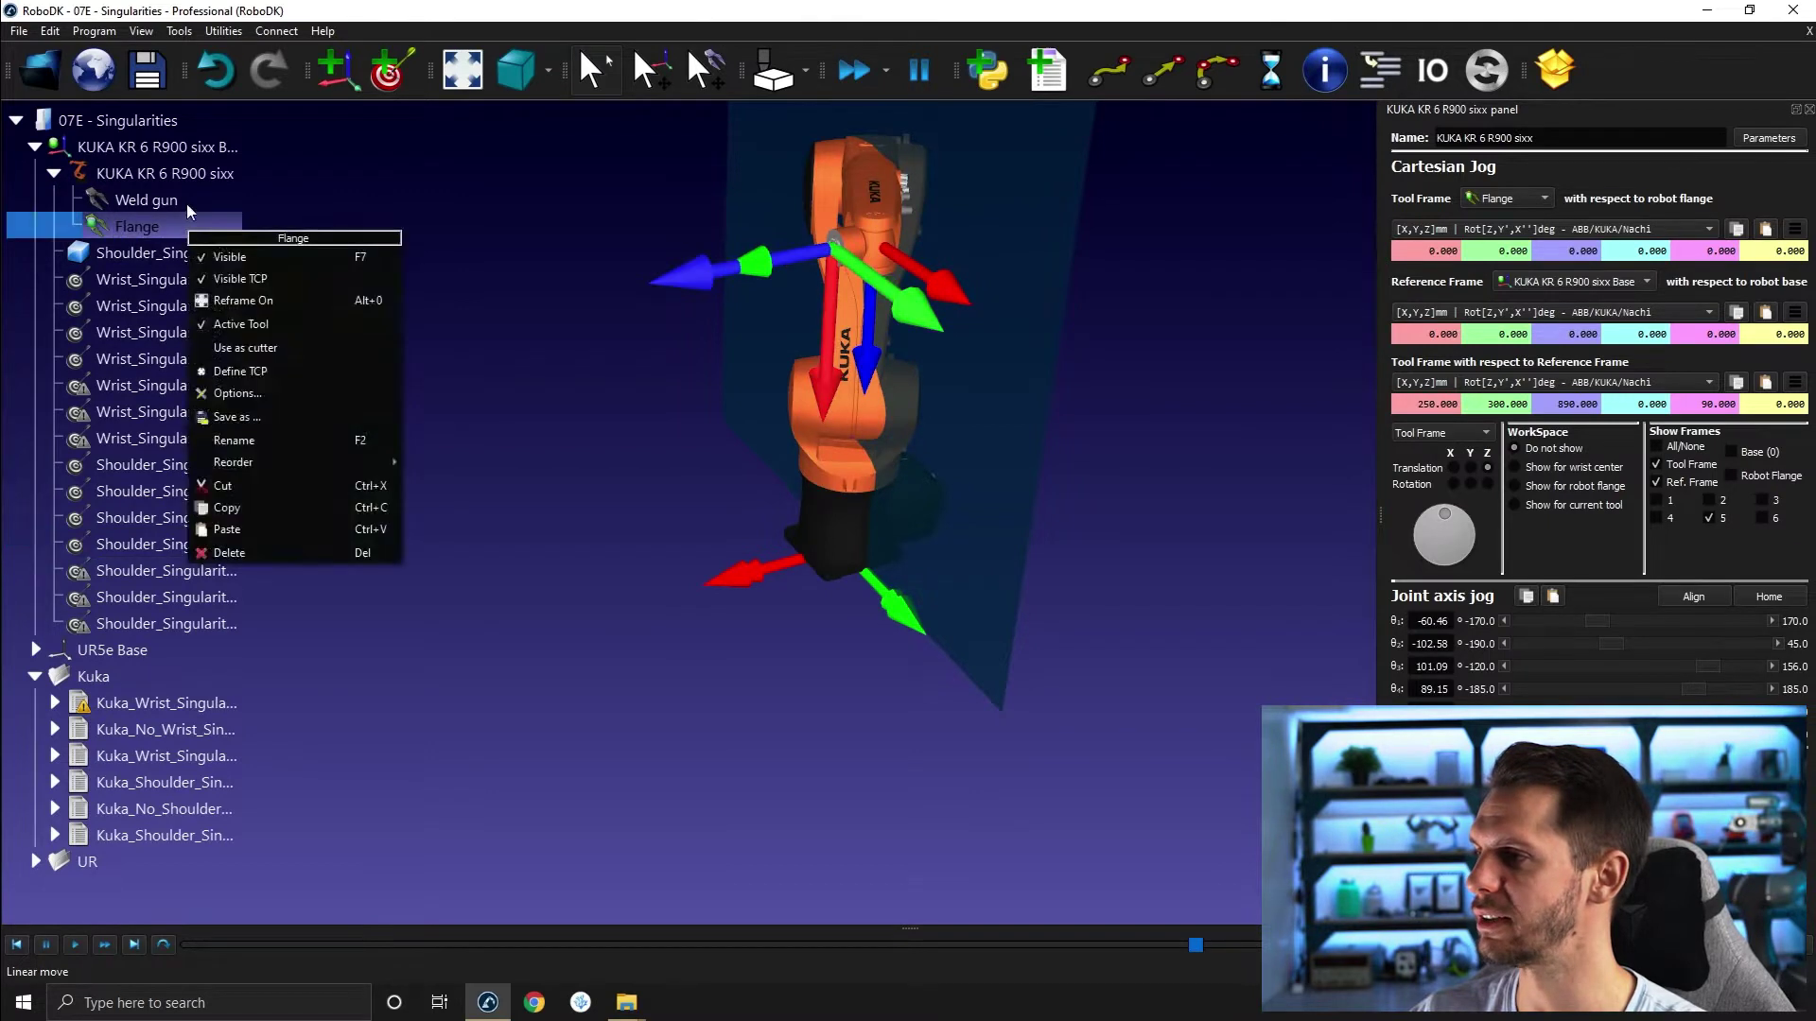
{"action": "left_click", "coordinate": [225, 278]}
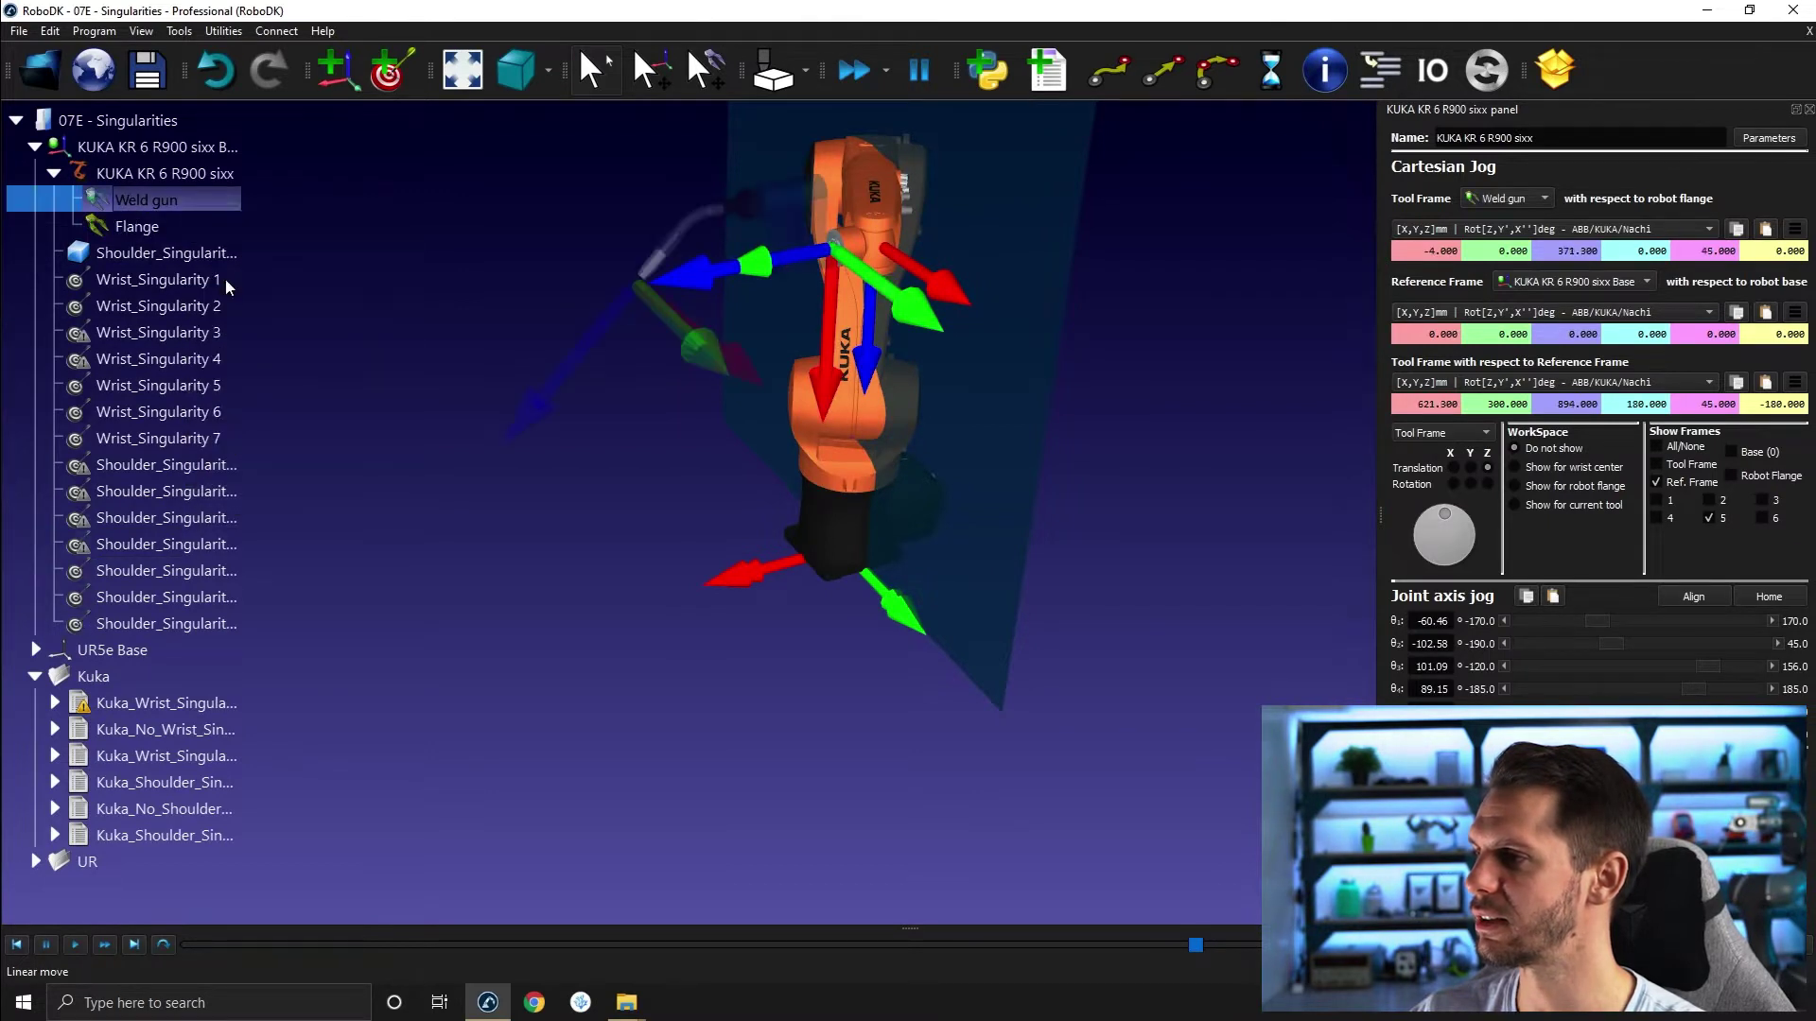
{"action": "double_click", "coordinate": [134, 572]}
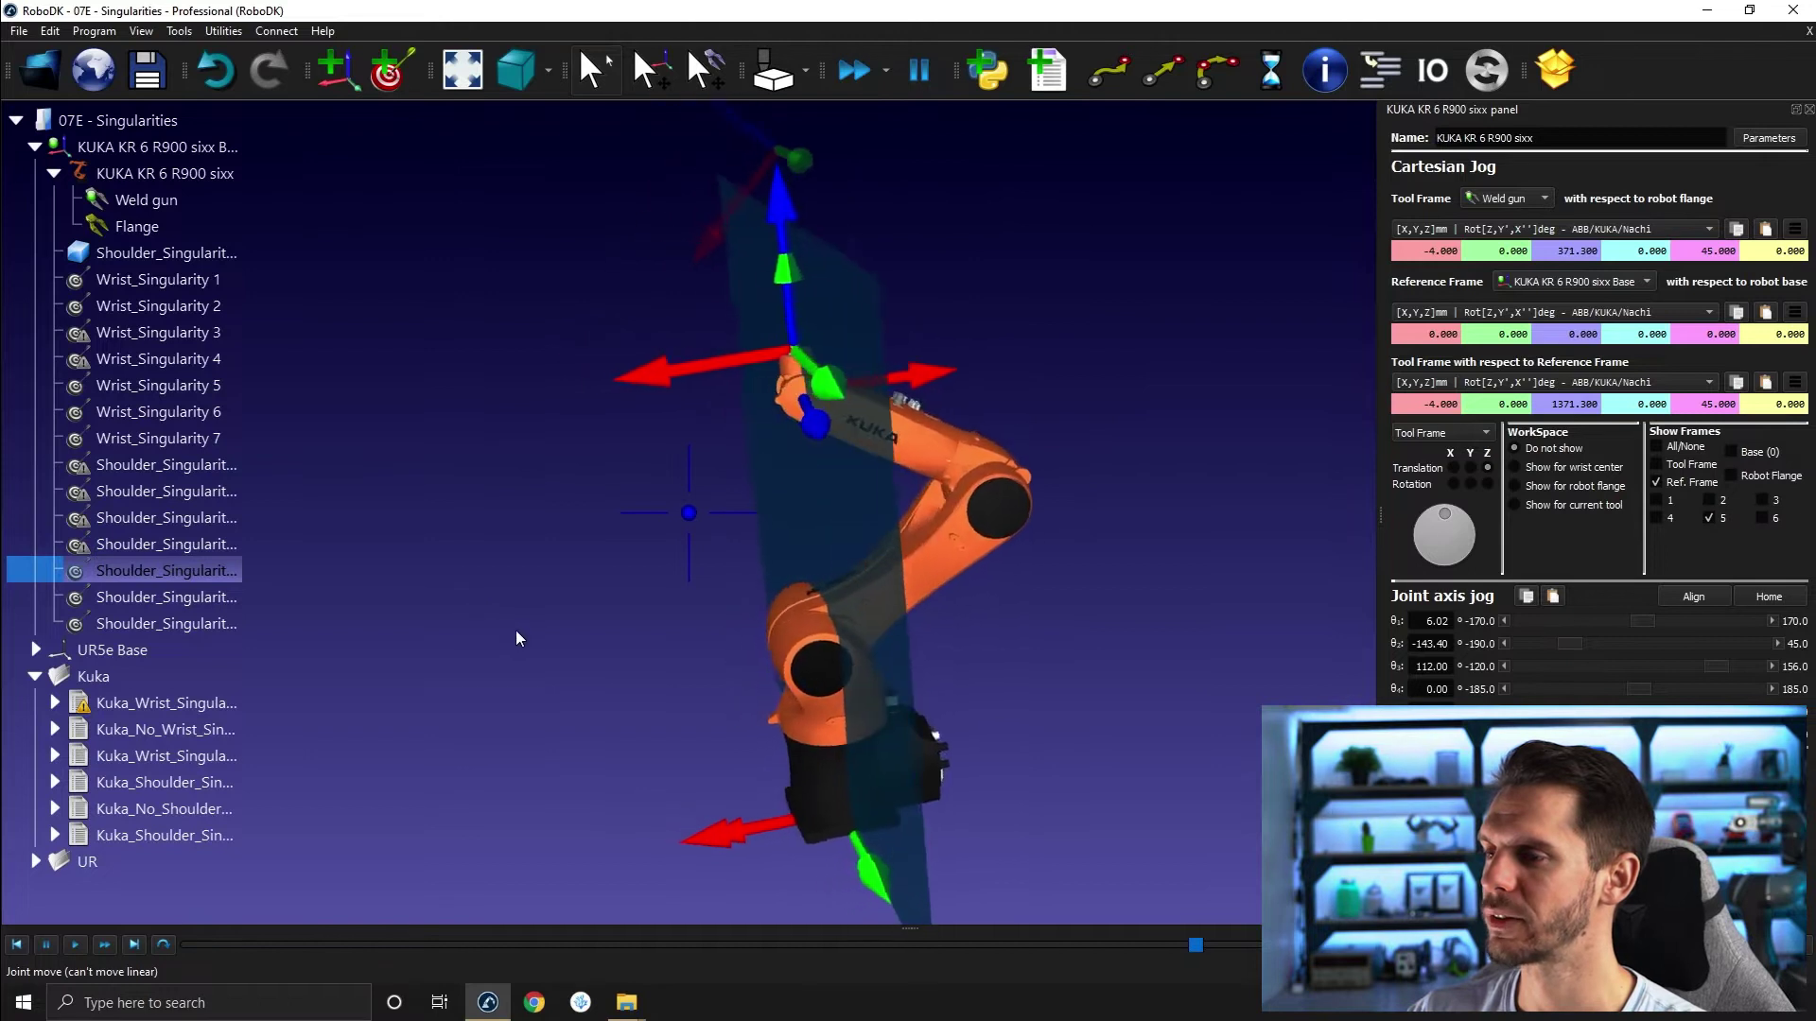
Hide the flange's TCP display and make the weld gun visible, viewed from the front.
{"action": "right_click", "coordinate": [200, 226]}
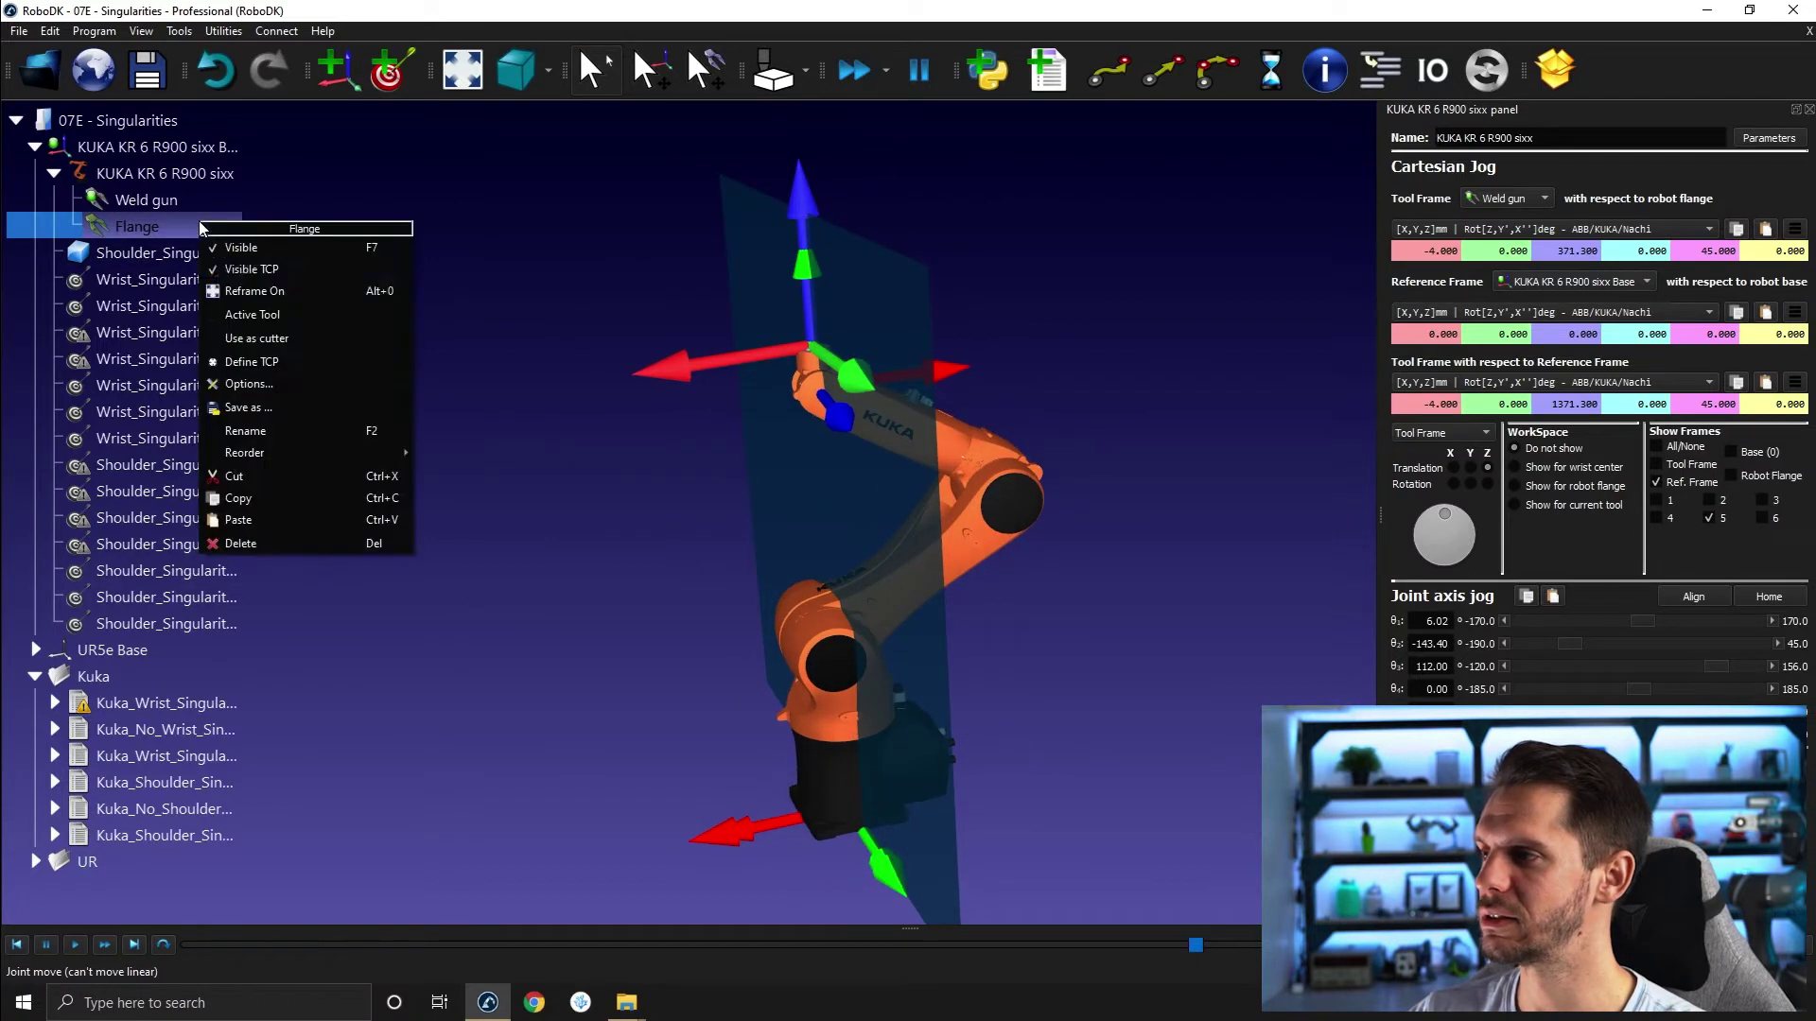
{"action": "left_click", "coordinate": [251, 269]}
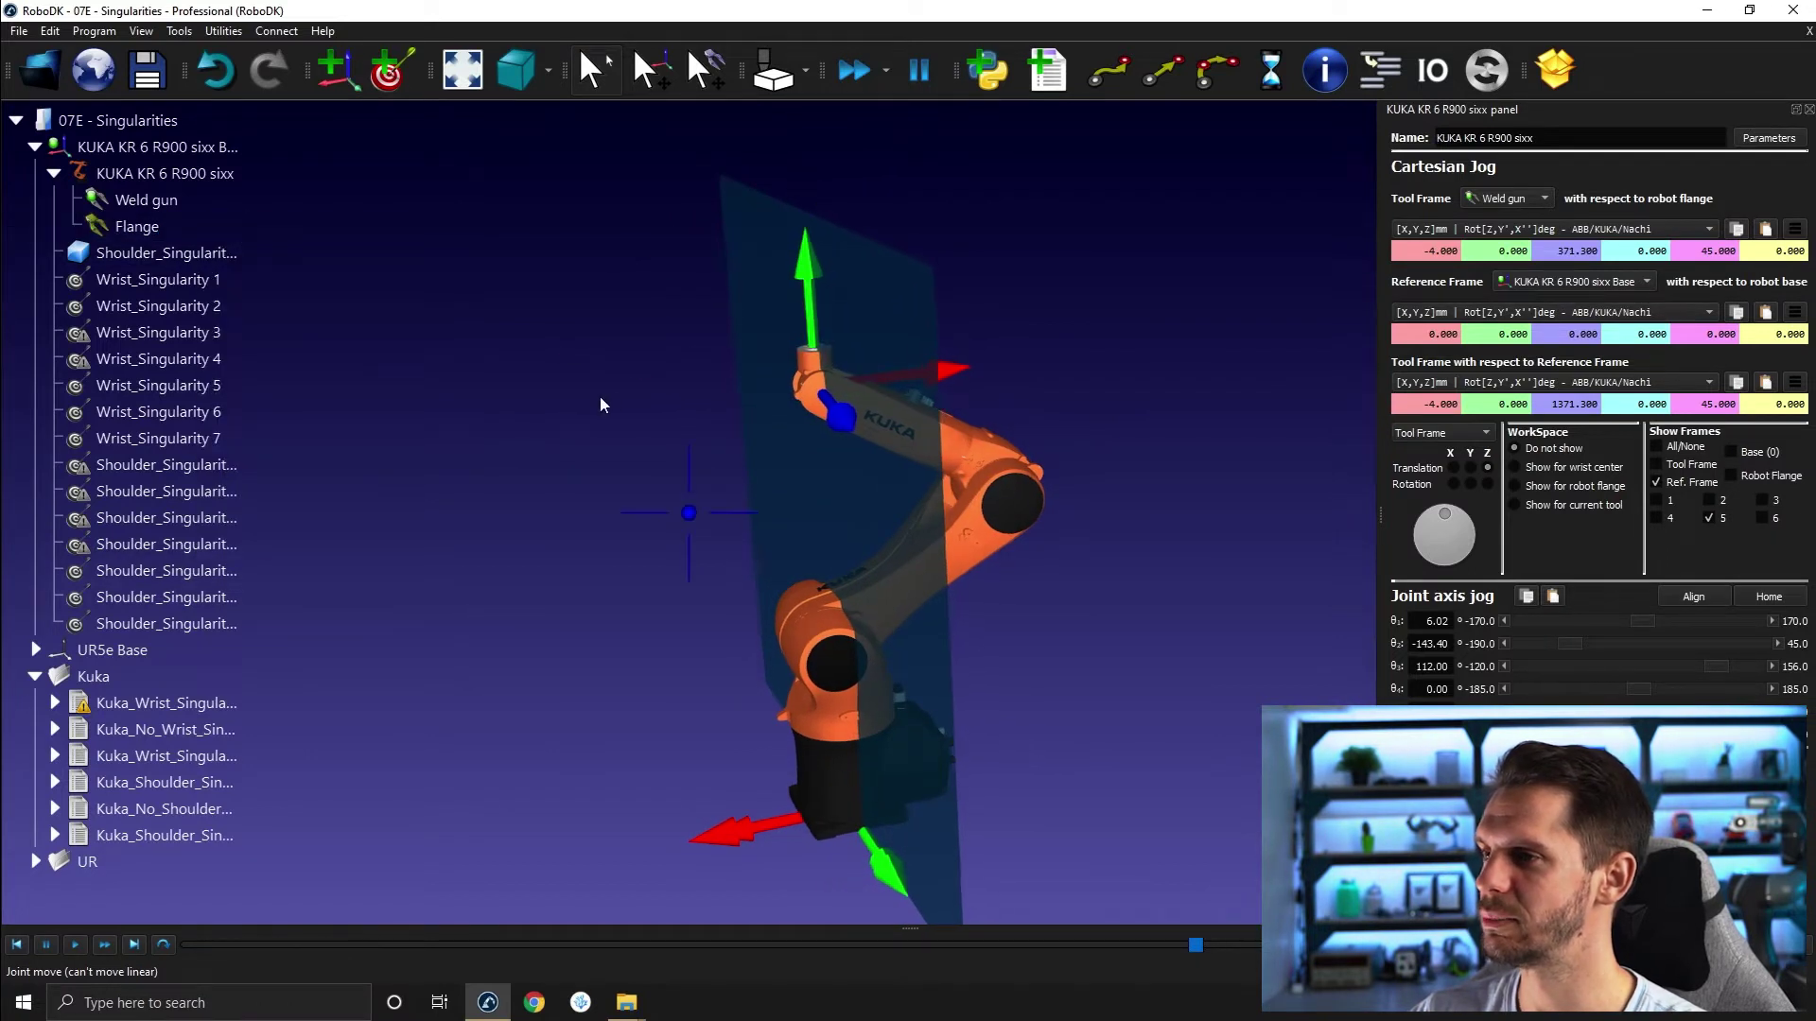
{"action": "left_click", "coordinate": [129, 202]}
{"action": "right_click", "coordinate": [130, 205]}
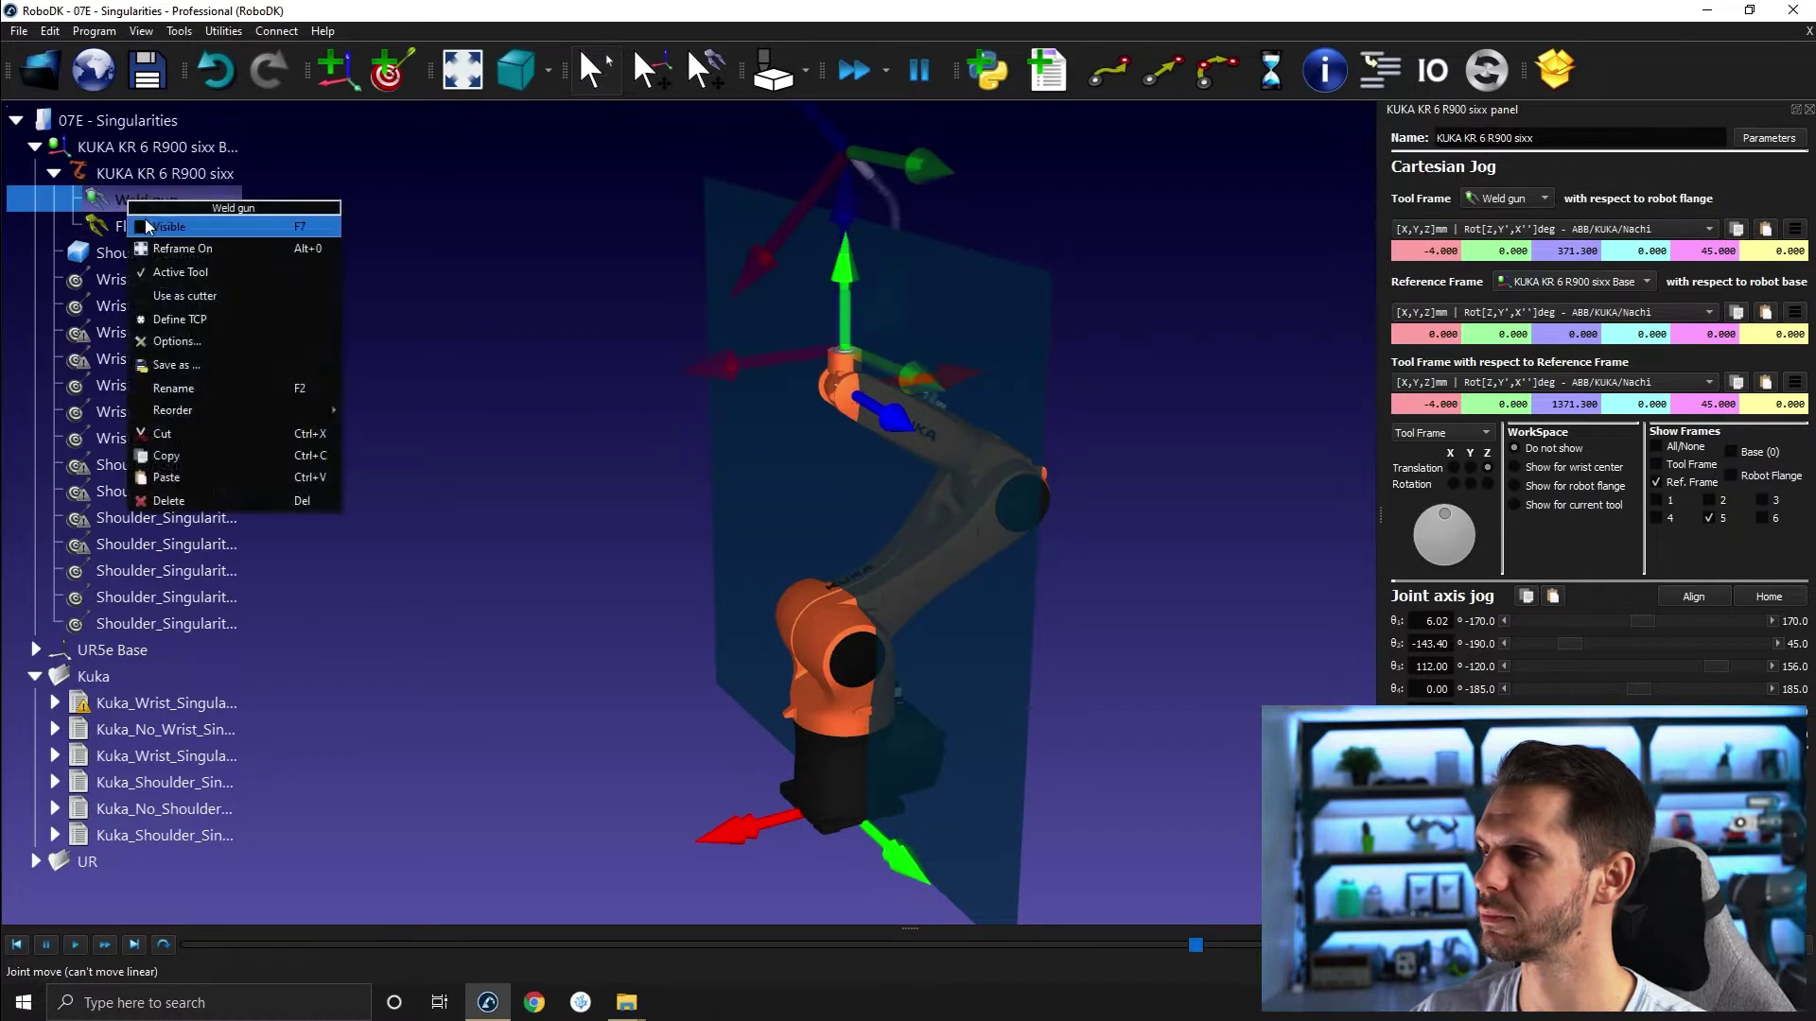
{"action": "left_click", "coordinate": [236, 247]}
{"action": "left_click_drag", "start_coordinate": [601, 502], "coordinate": [699, 491]}
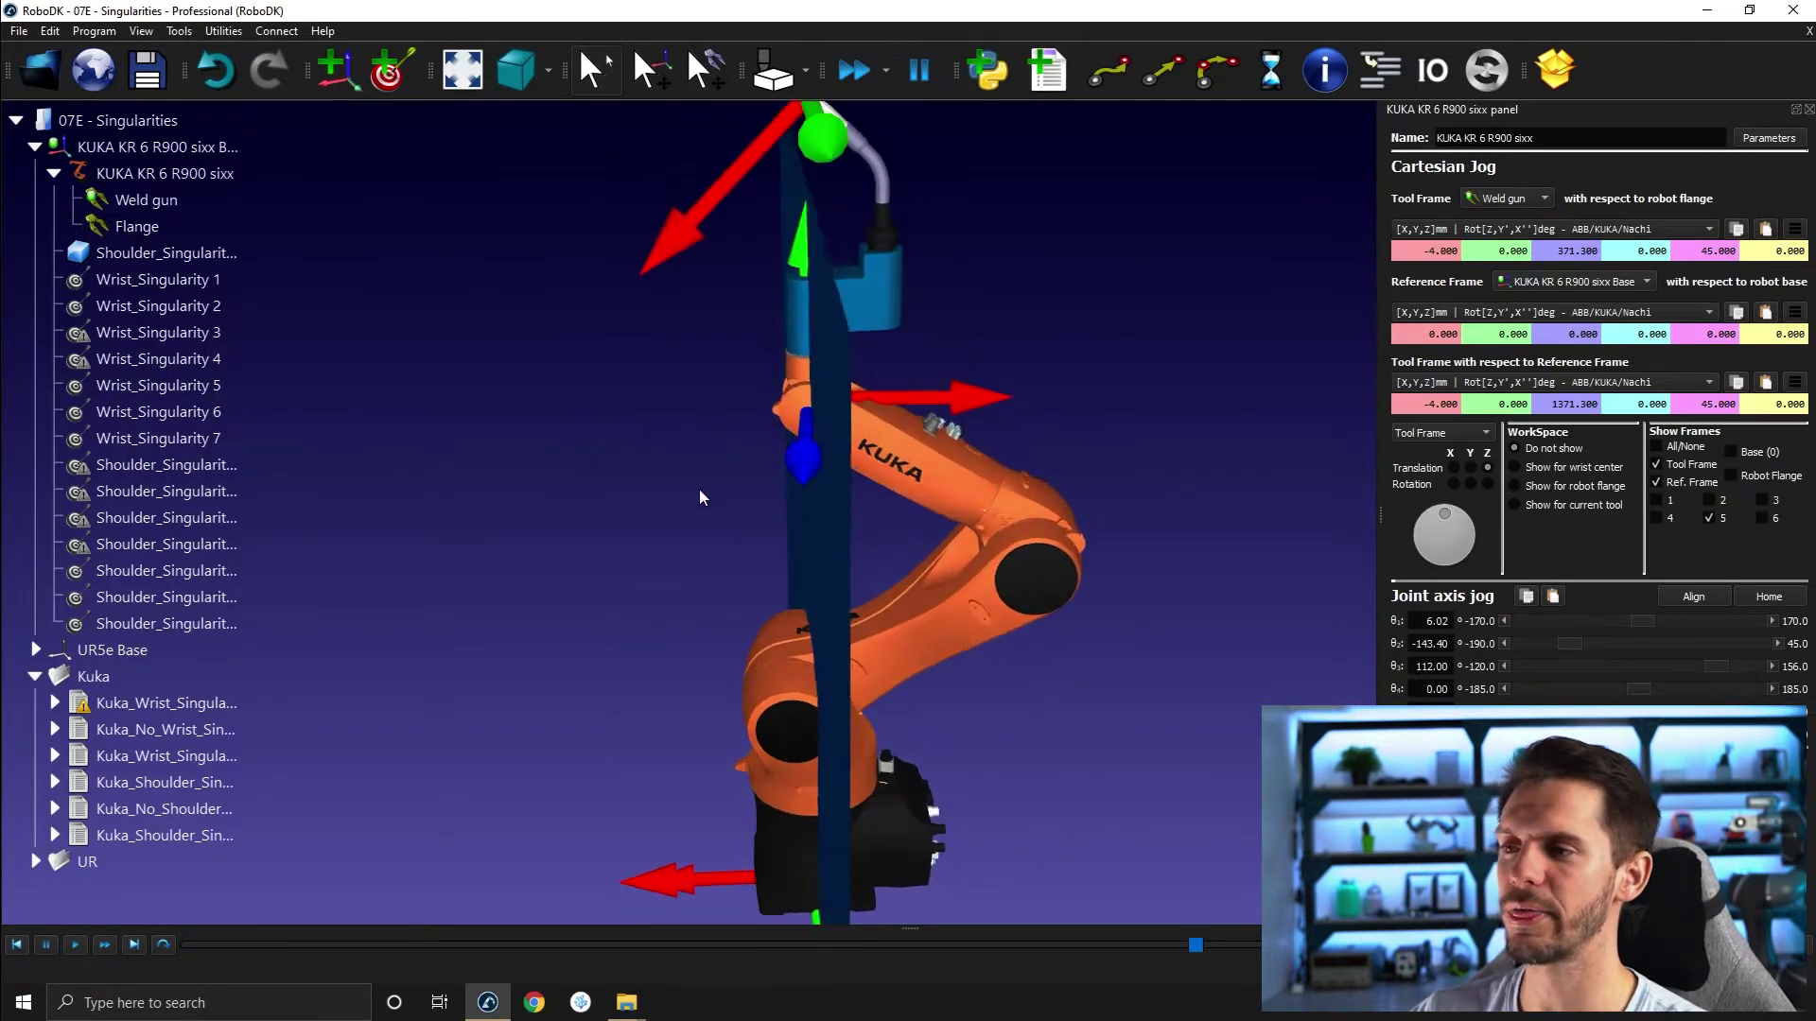
{"action": "left_click_drag", "start_coordinate": [827, 426], "coordinate": [701, 283]}
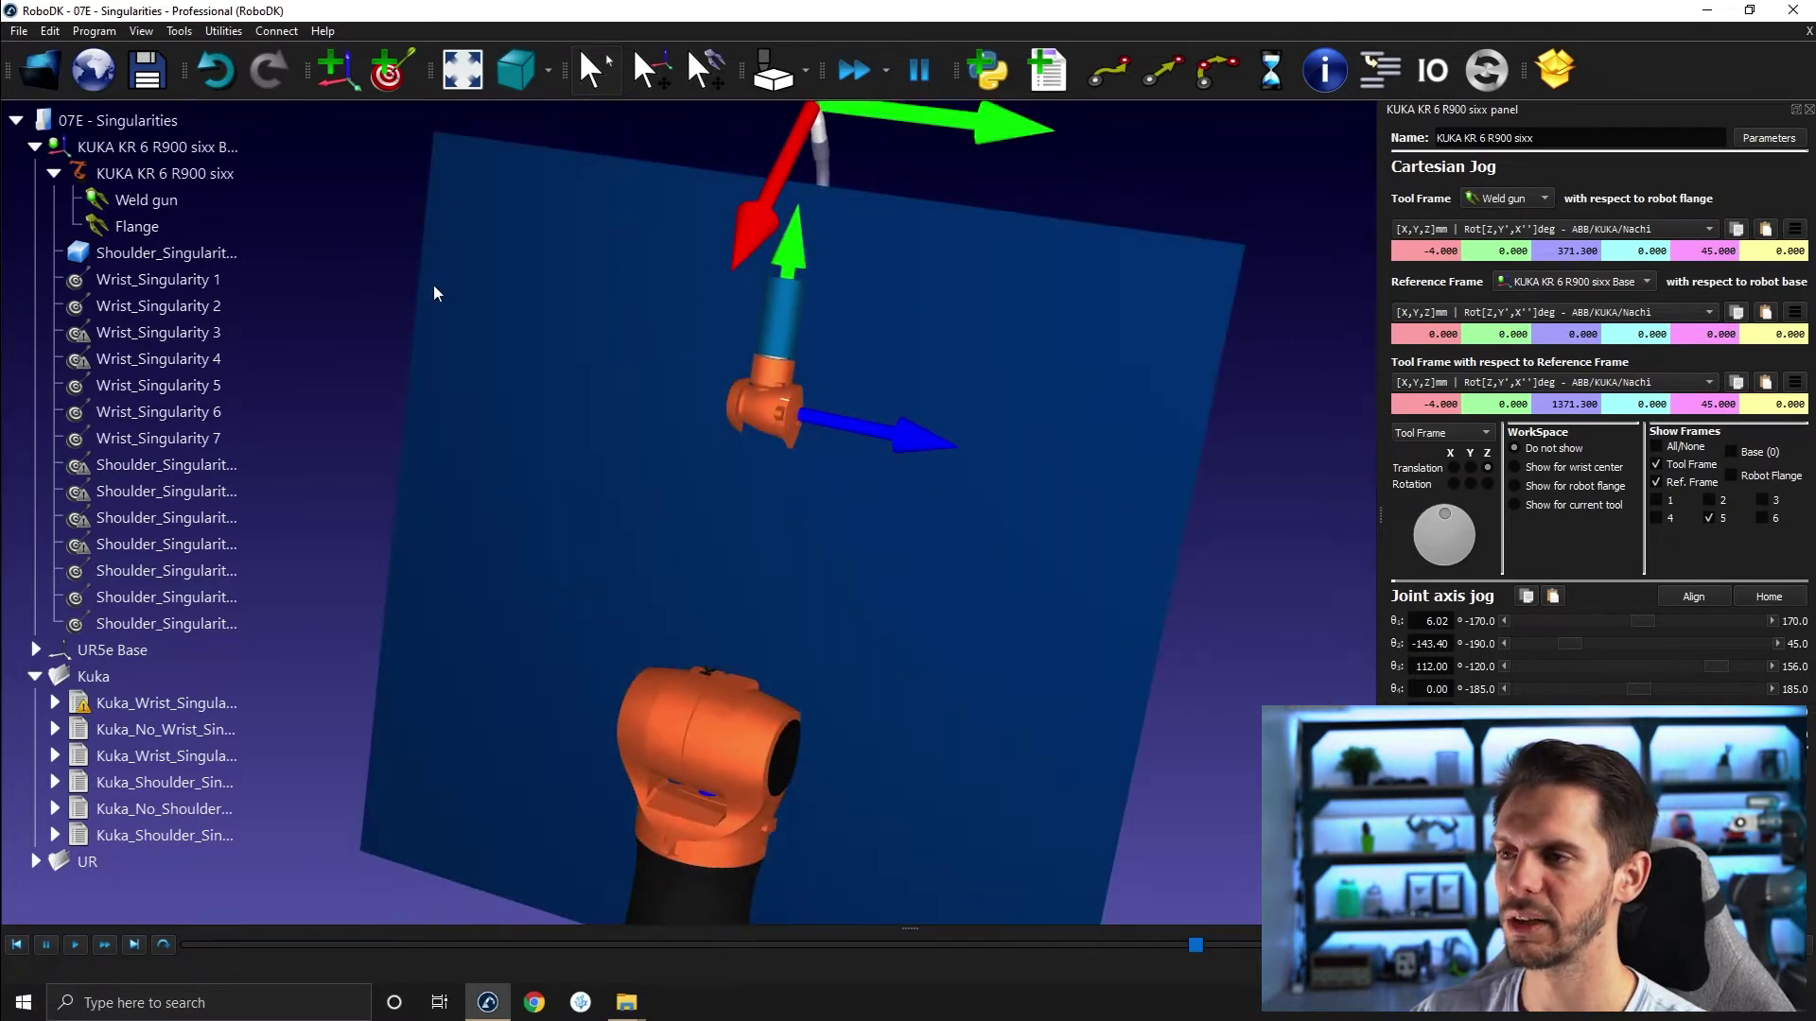
{"action": "left_click_drag", "start_coordinate": [433, 288], "coordinate": [520, 546]}
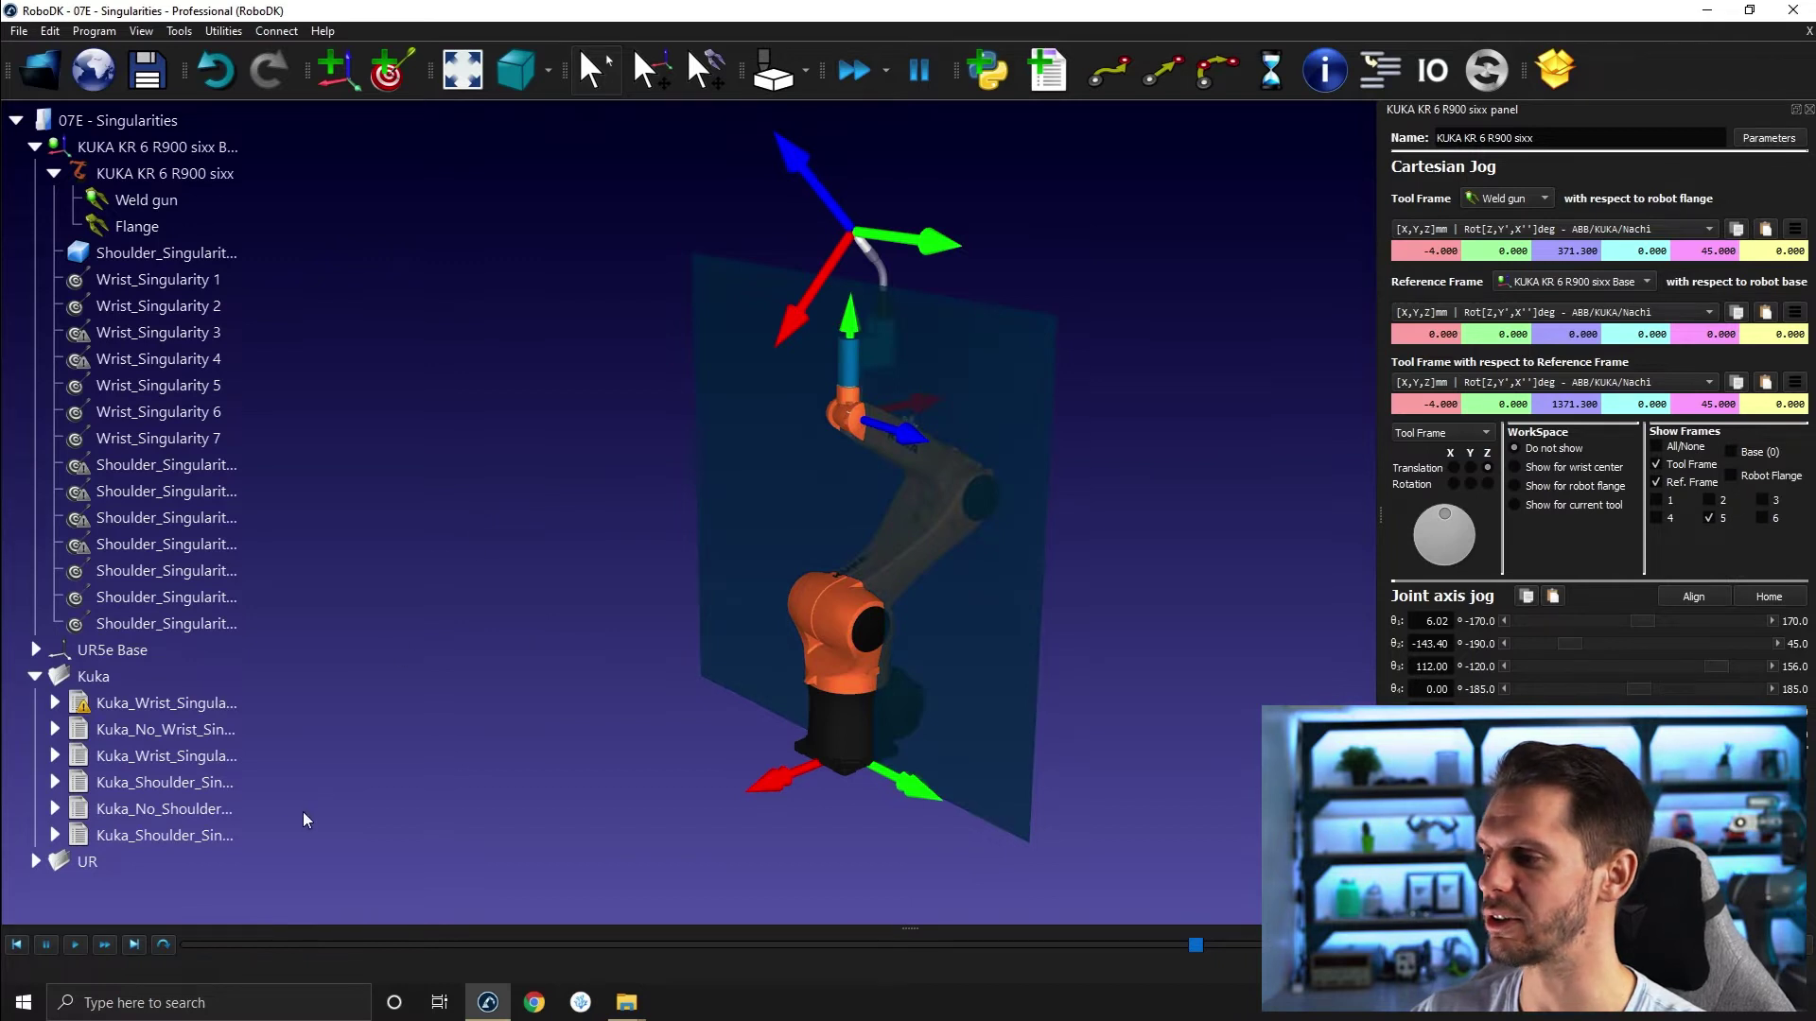
Run Kuka_Shoulder_Singularity_Infinit twice, then Kuka_Shoulder_Singularity.
{"action": "double_click", "coordinate": [129, 834]}
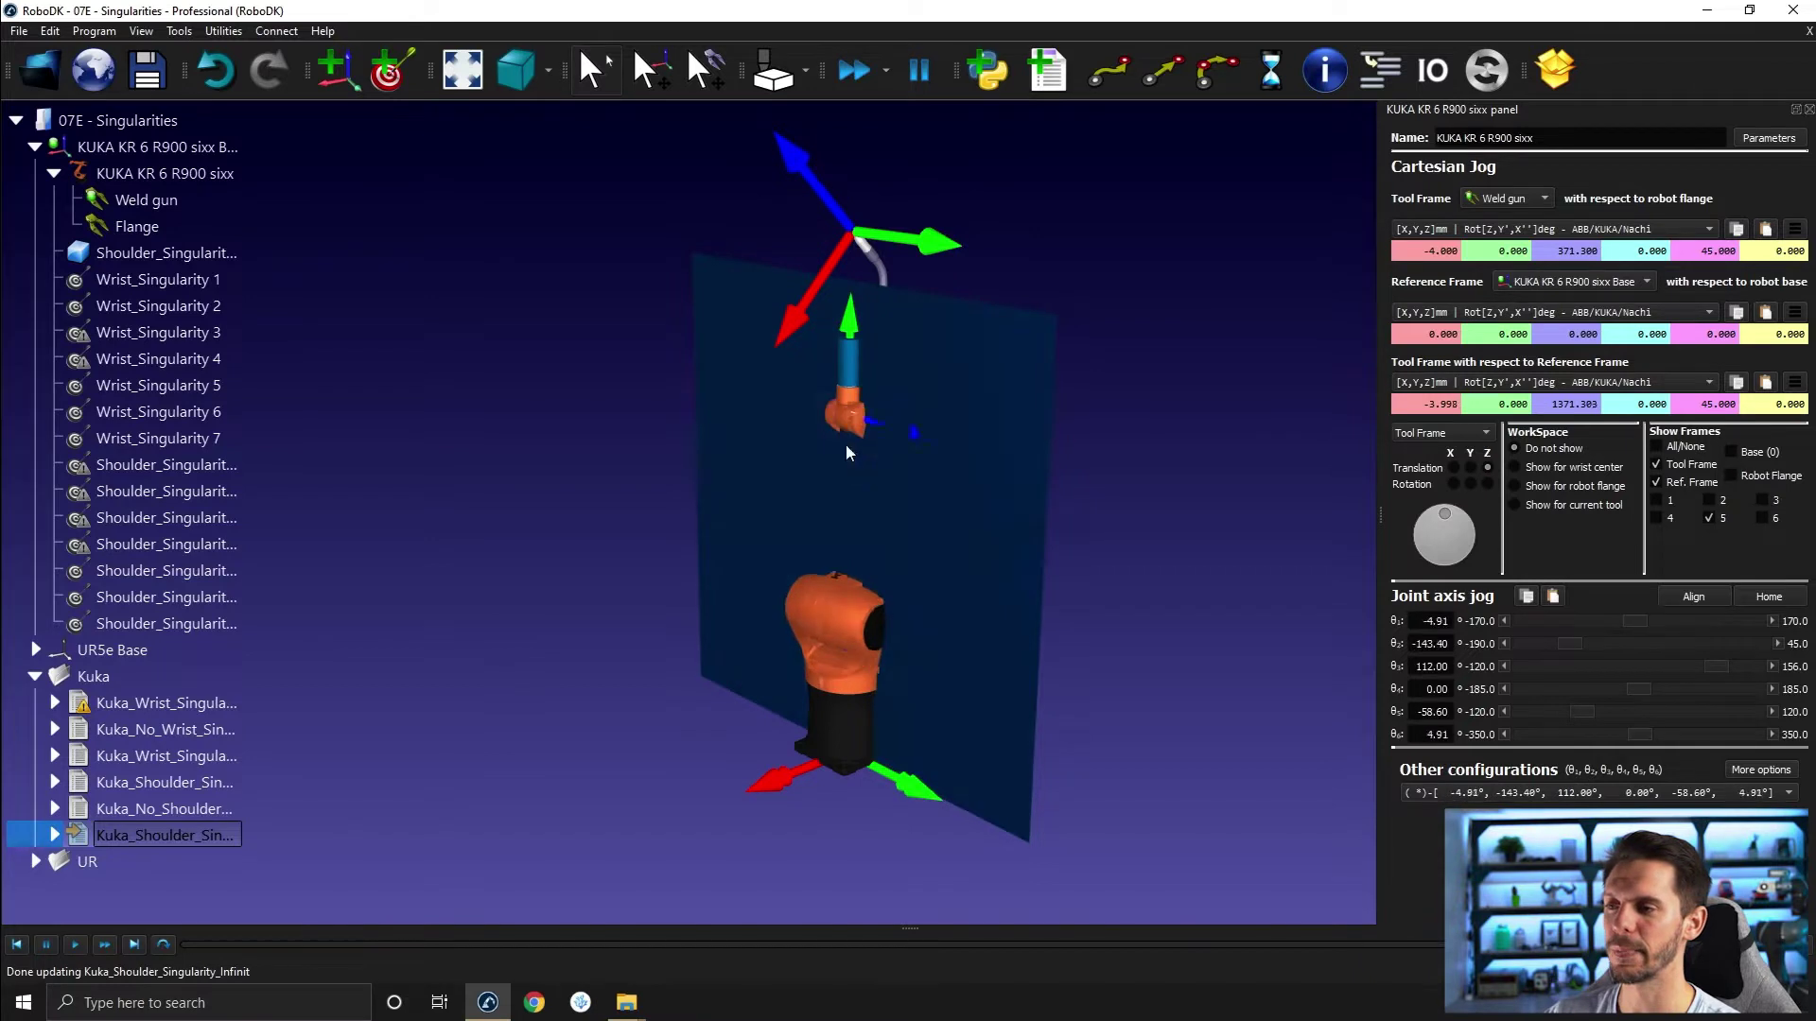
{"action": "double_click", "coordinate": [179, 831]}
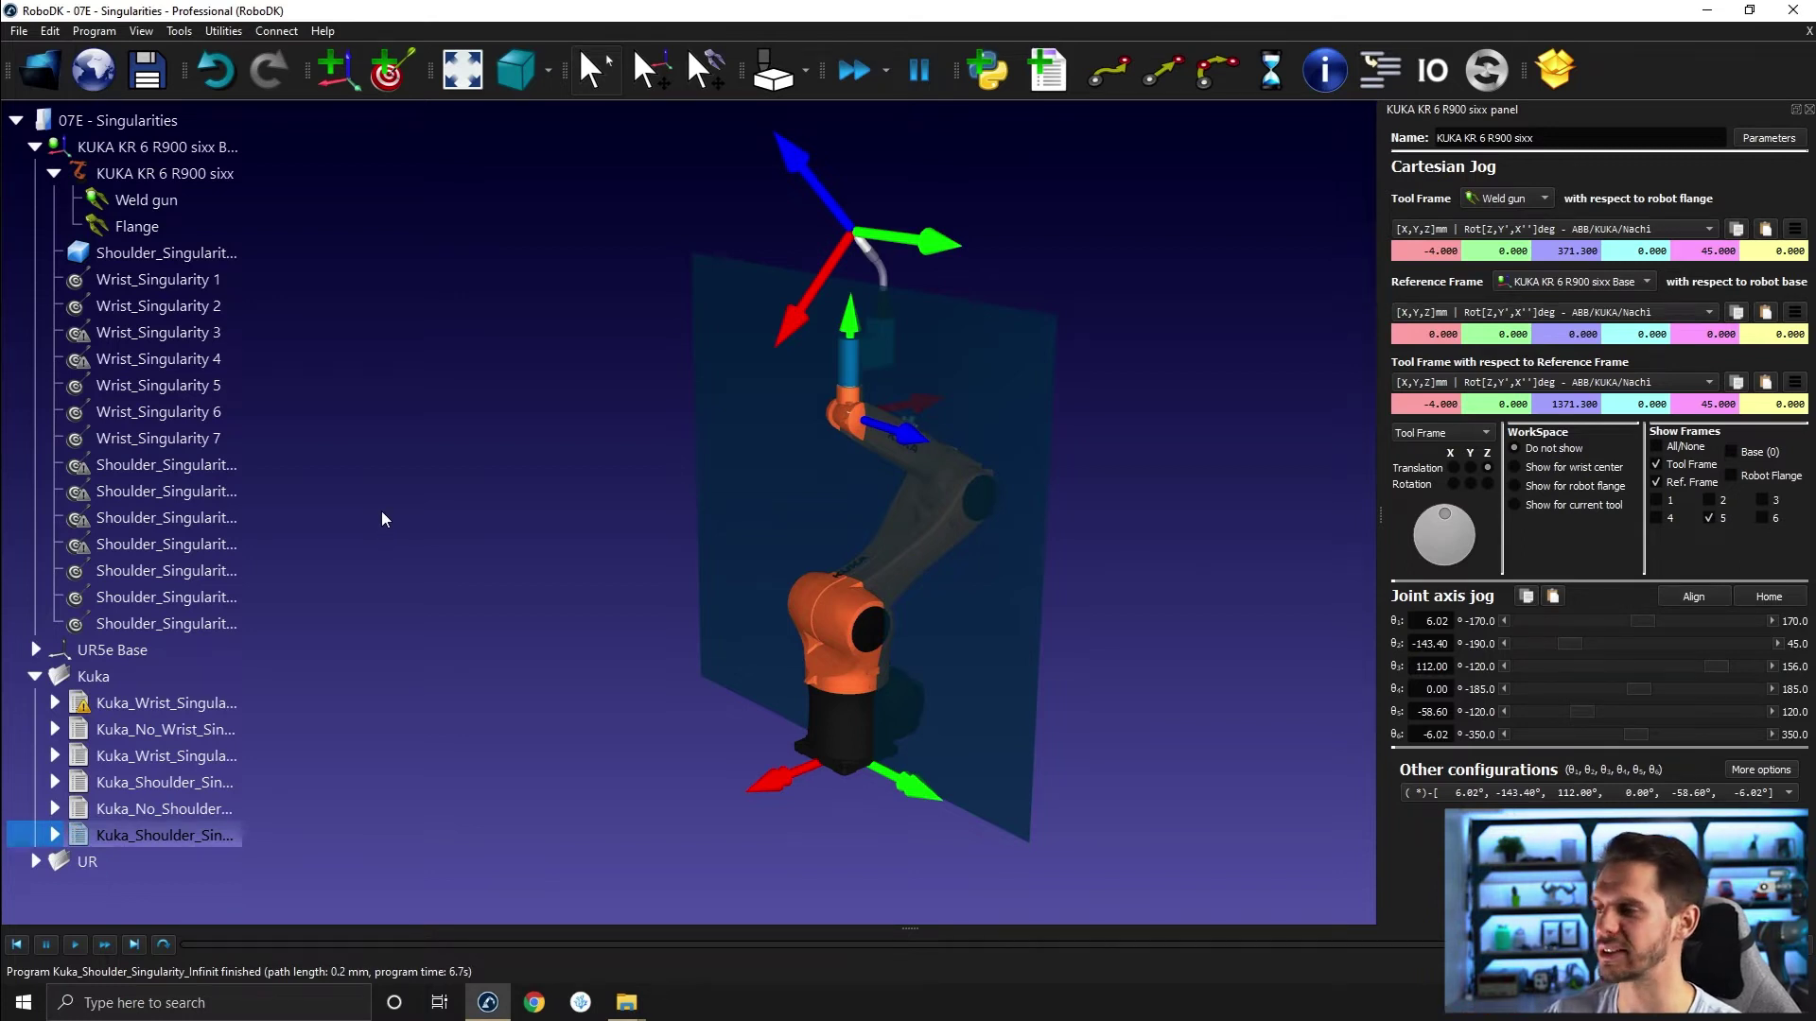
{"action": "double_click", "coordinate": [167, 789]}
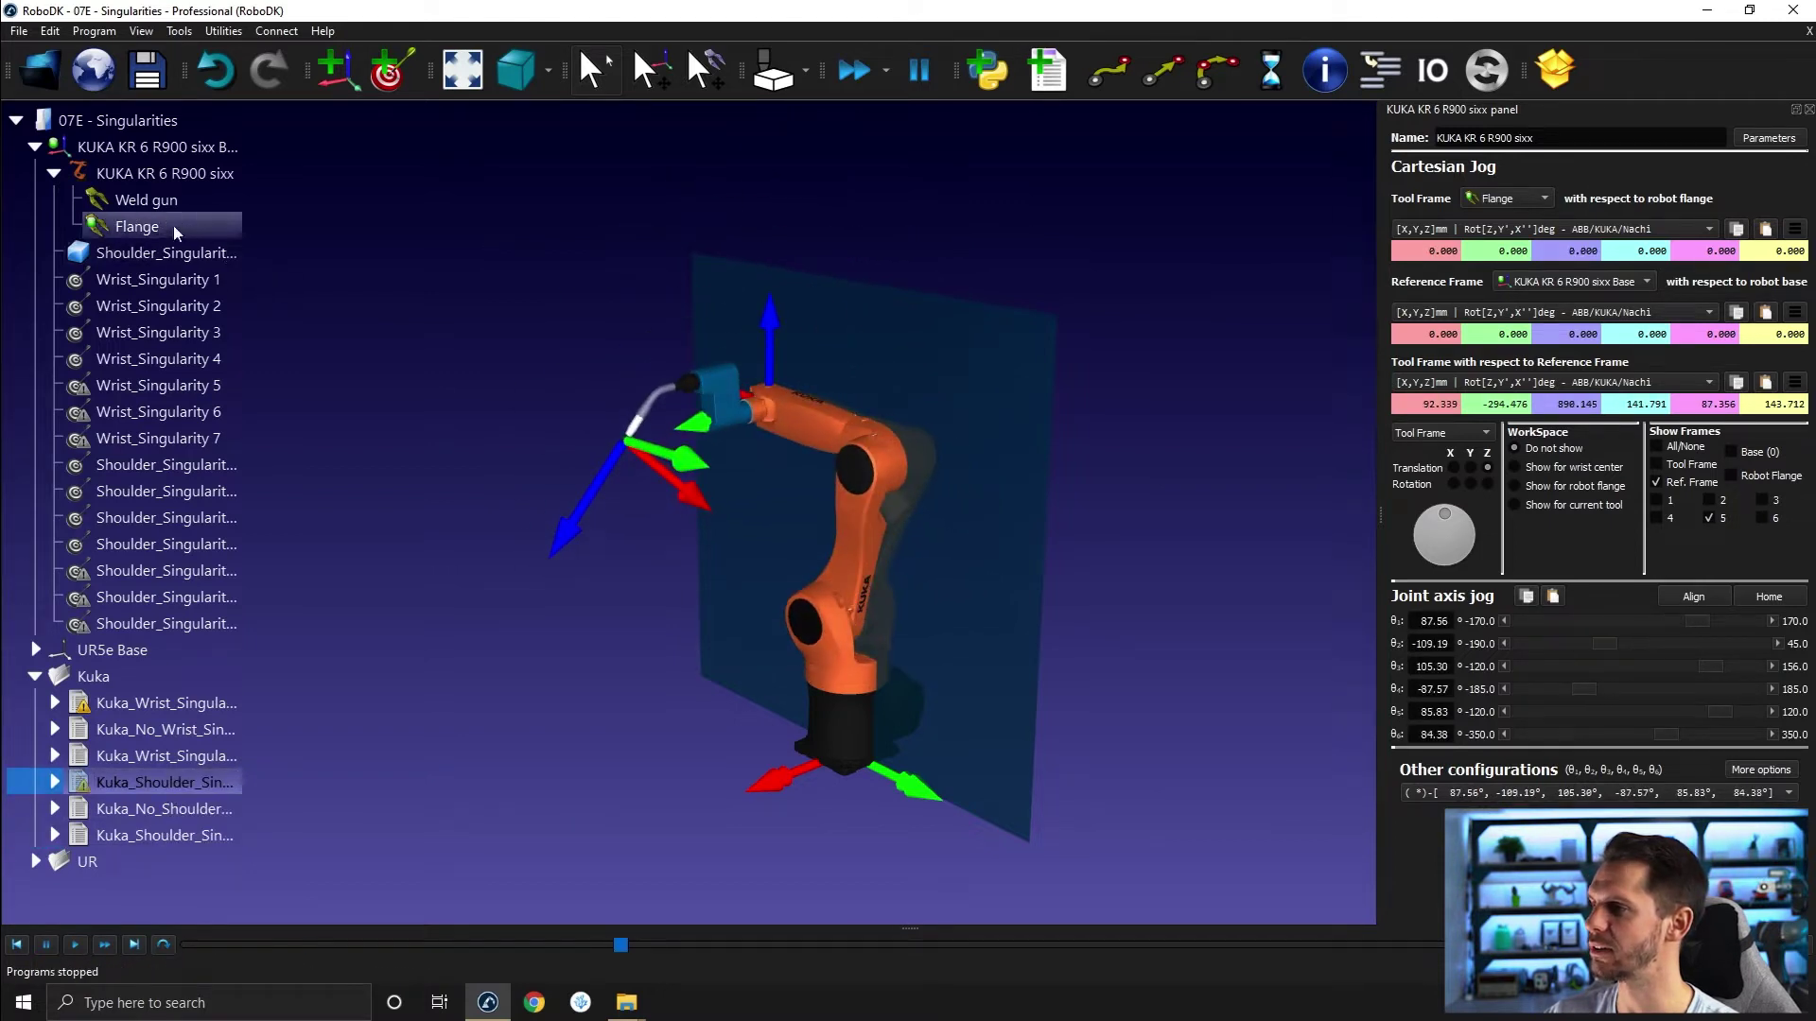
Hide the weld gun and make Flange the KUKA robot's active tool.
{"action": "right_click", "coordinate": [170, 199]}
{"action": "left_click", "coordinate": [202, 230]}
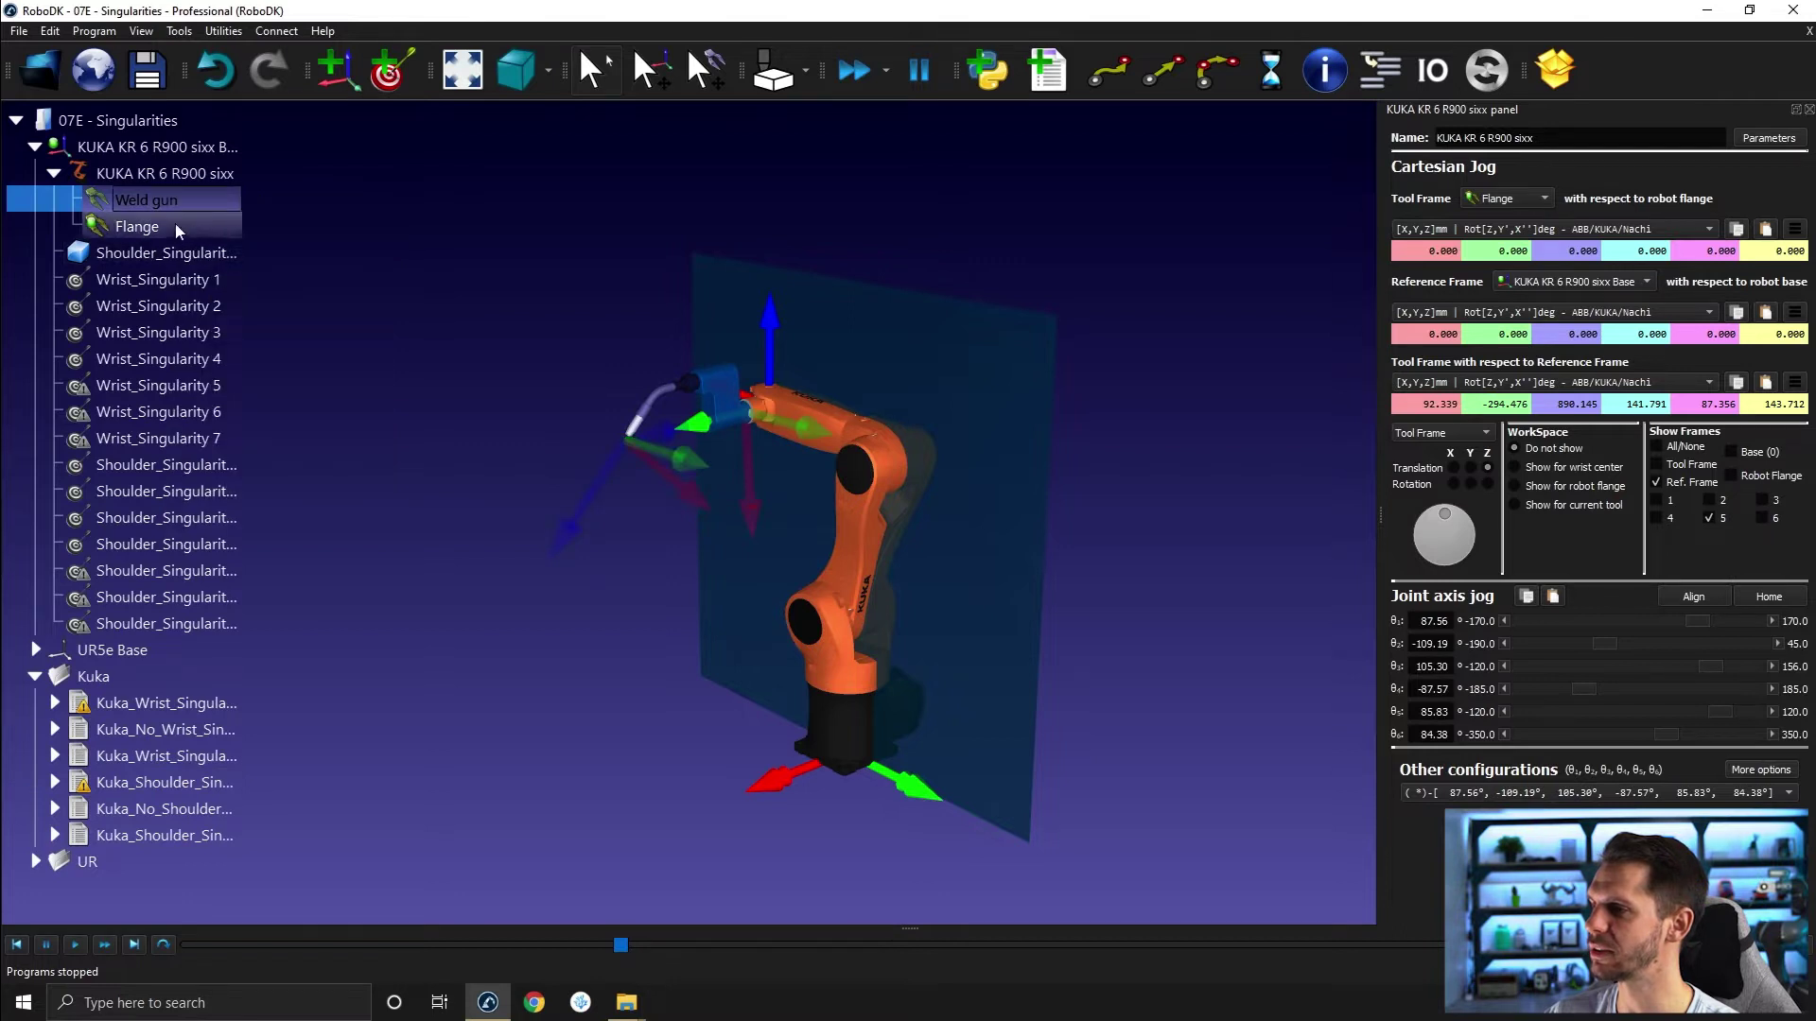
{"action": "key", "text": "Escape"}
{"action": "right_click", "coordinate": [183, 203]}
{"action": "left_click", "coordinate": [196, 245]}
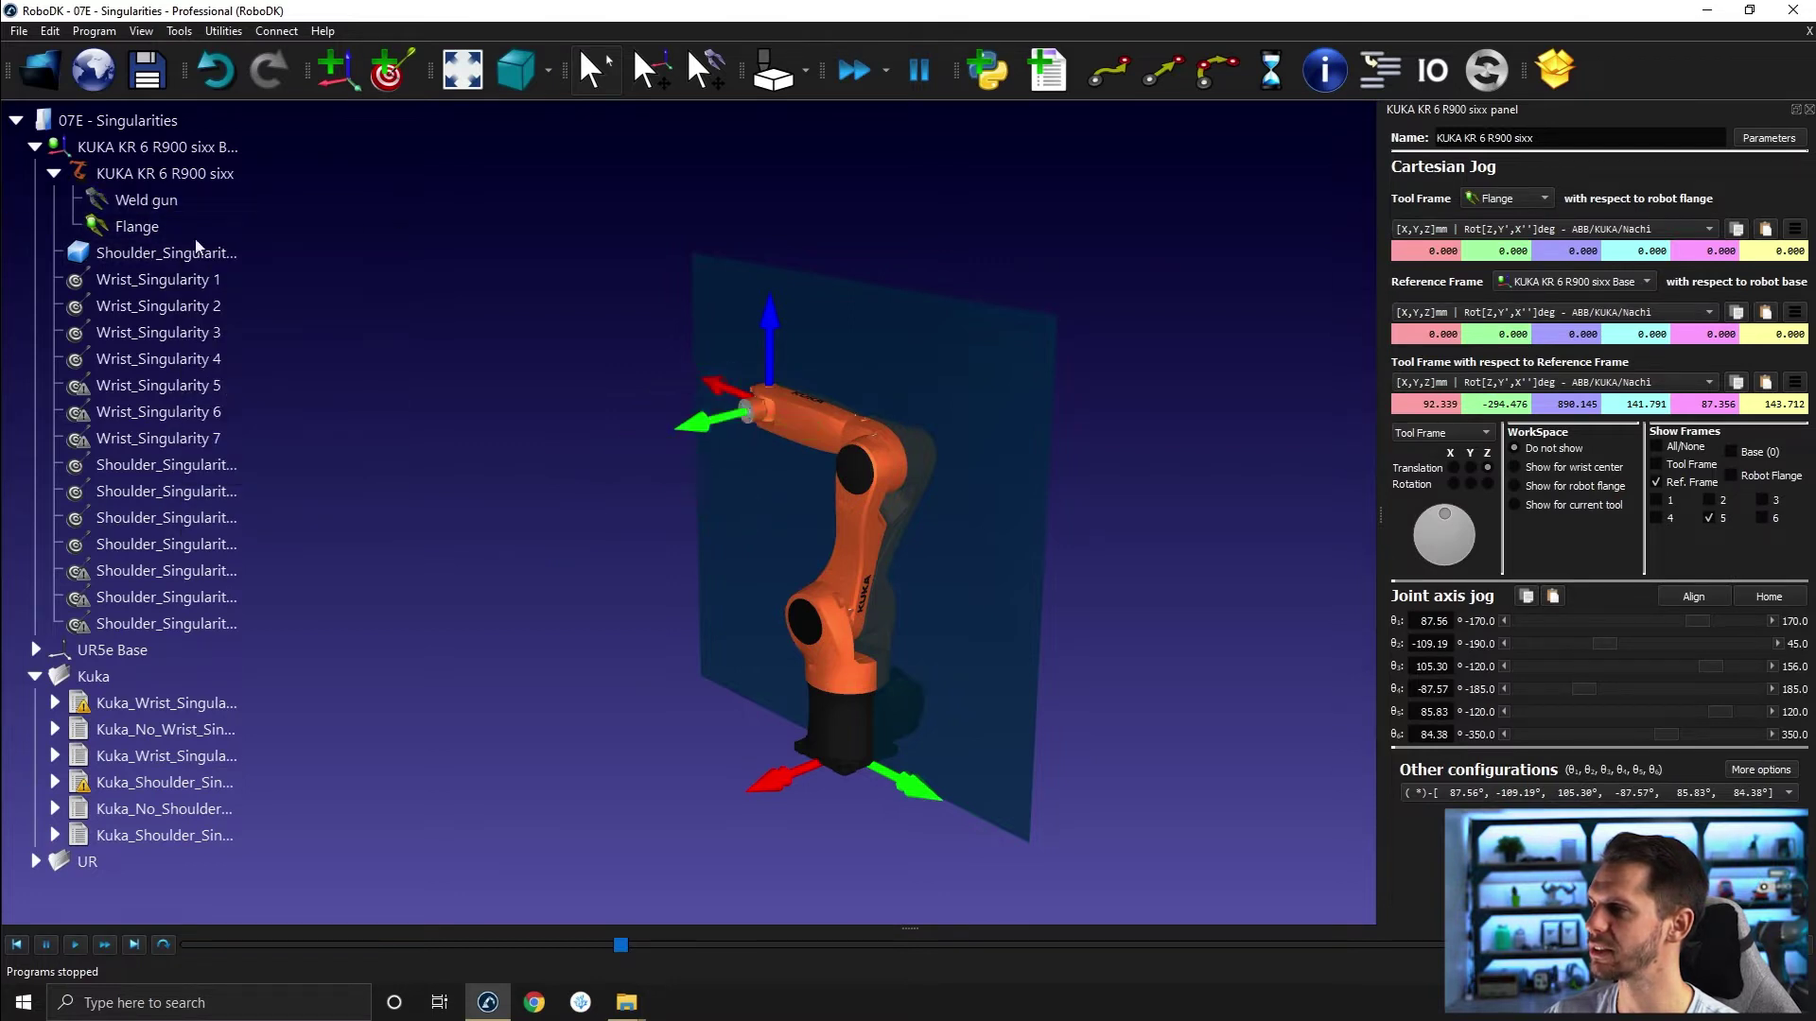
{"action": "right_click", "coordinate": [184, 225]}
{"action": "left_click", "coordinate": [246, 251]}
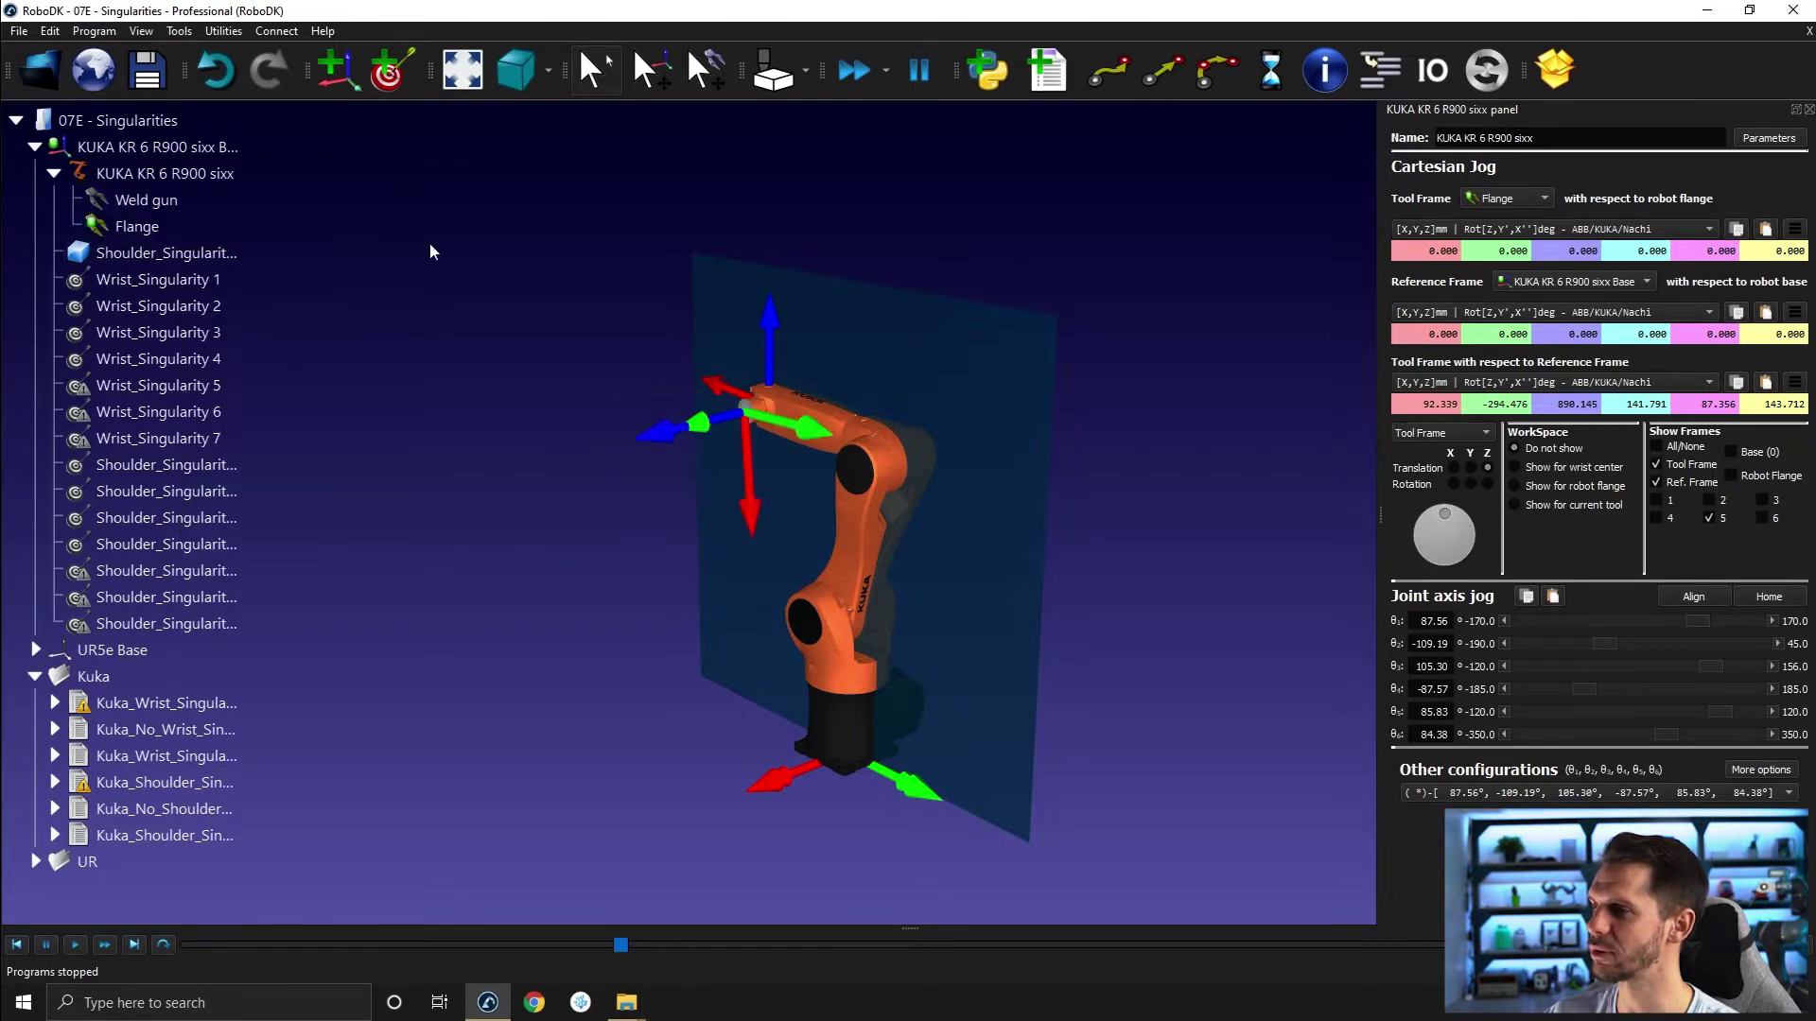
Run Kuka_Shoulder_Singularity, move the front/back singularity warning off the robot, then dismiss it.
{"action": "double_click", "coordinate": [176, 782]}
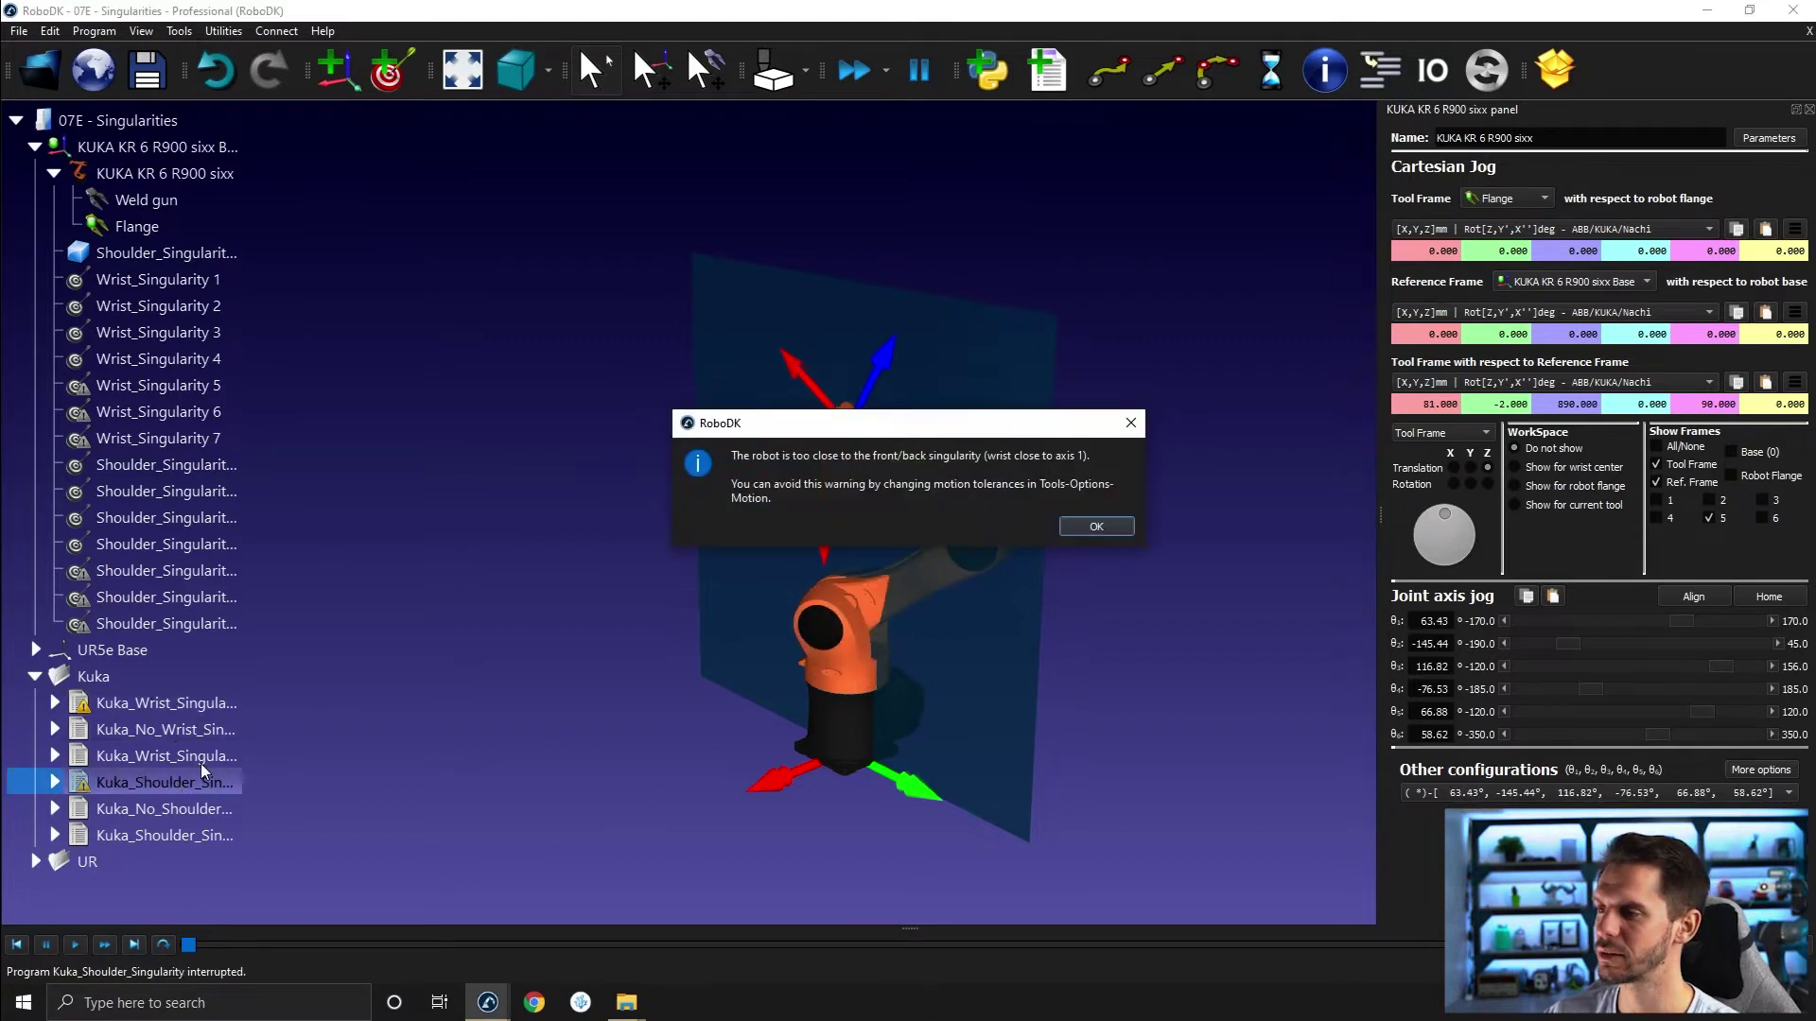
{"action": "left_click_drag", "start_coordinate": [985, 435], "coordinate": [767, 697]}
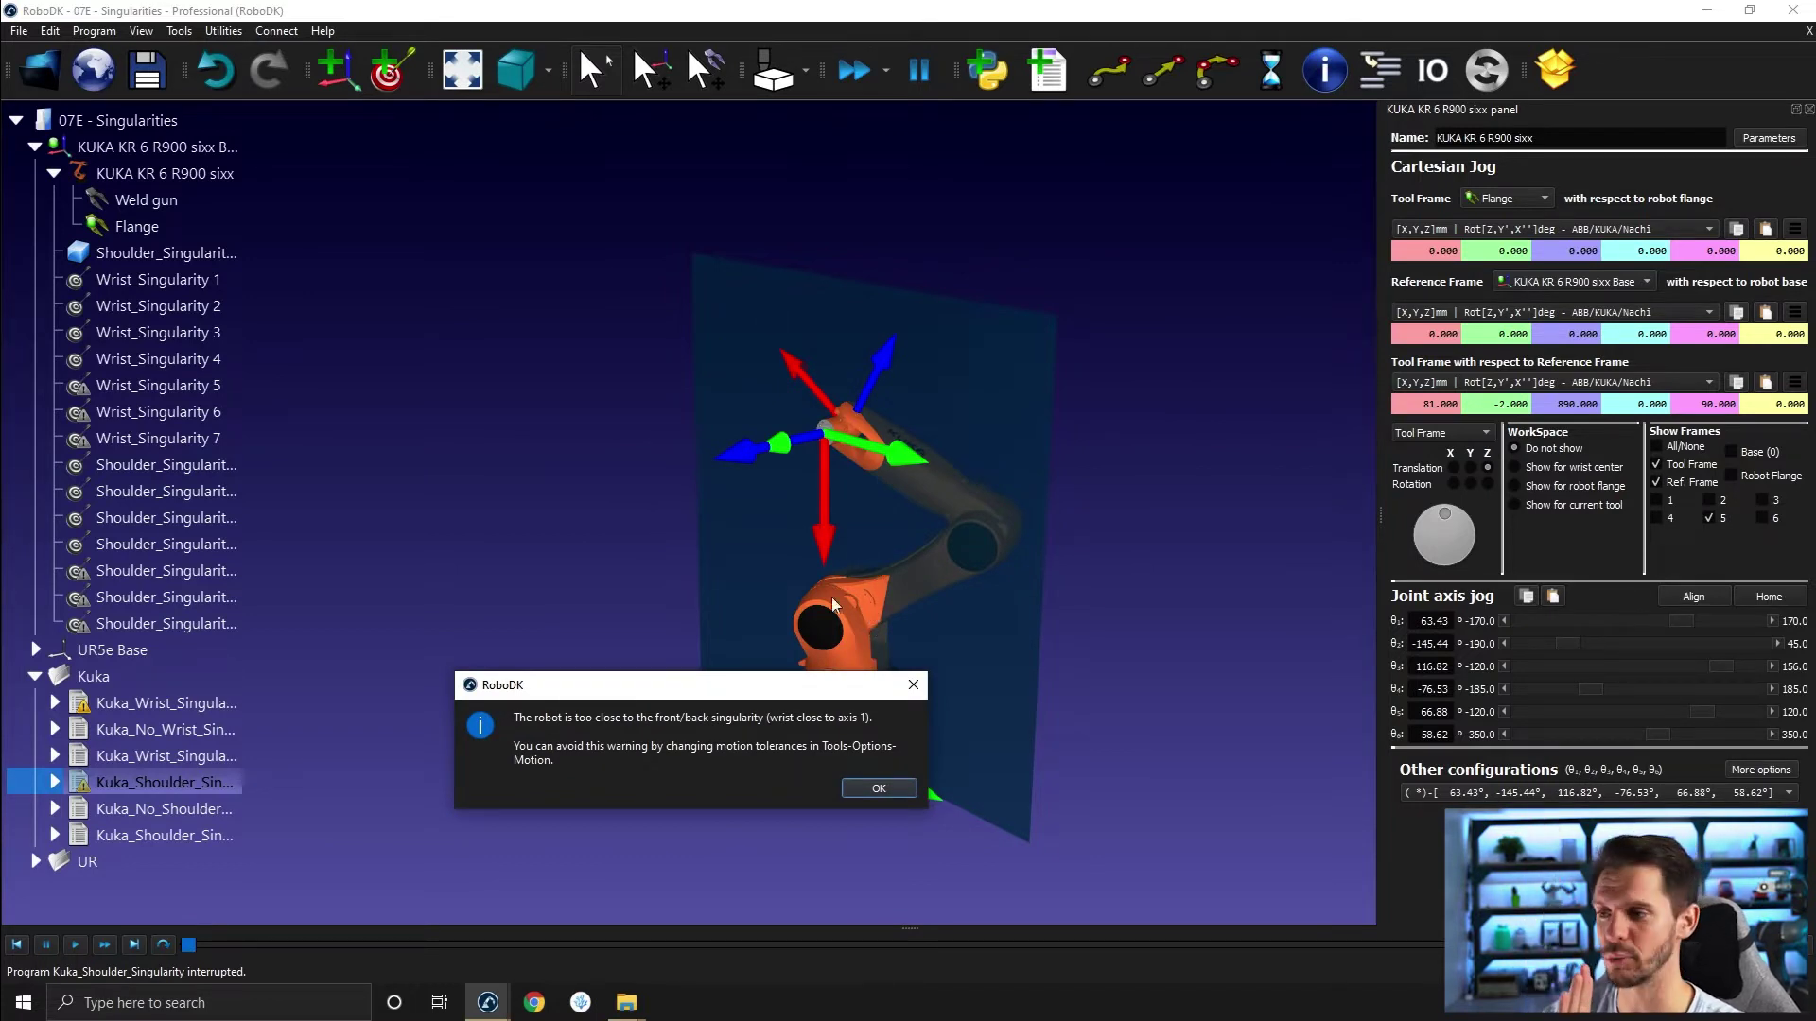
{"action": "left_click_drag", "start_coordinate": [684, 691], "coordinate": [791, 268]}
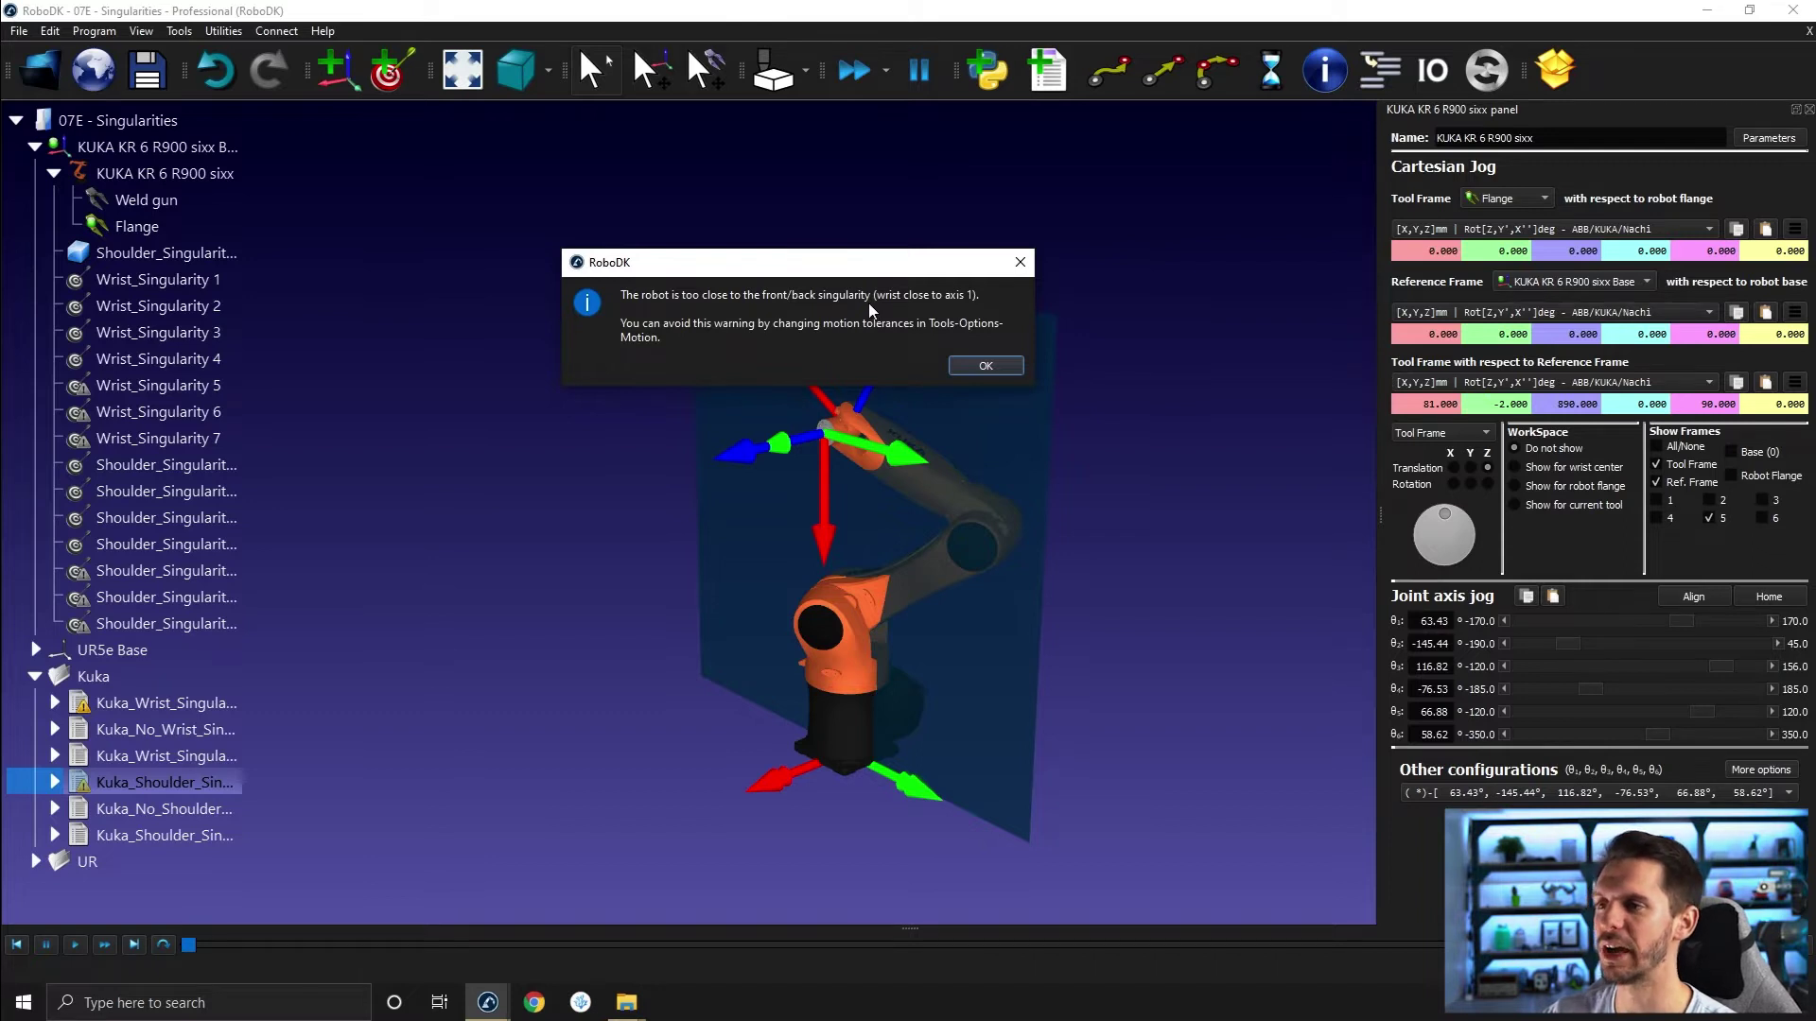
{"action": "left_click", "coordinate": [986, 365]}
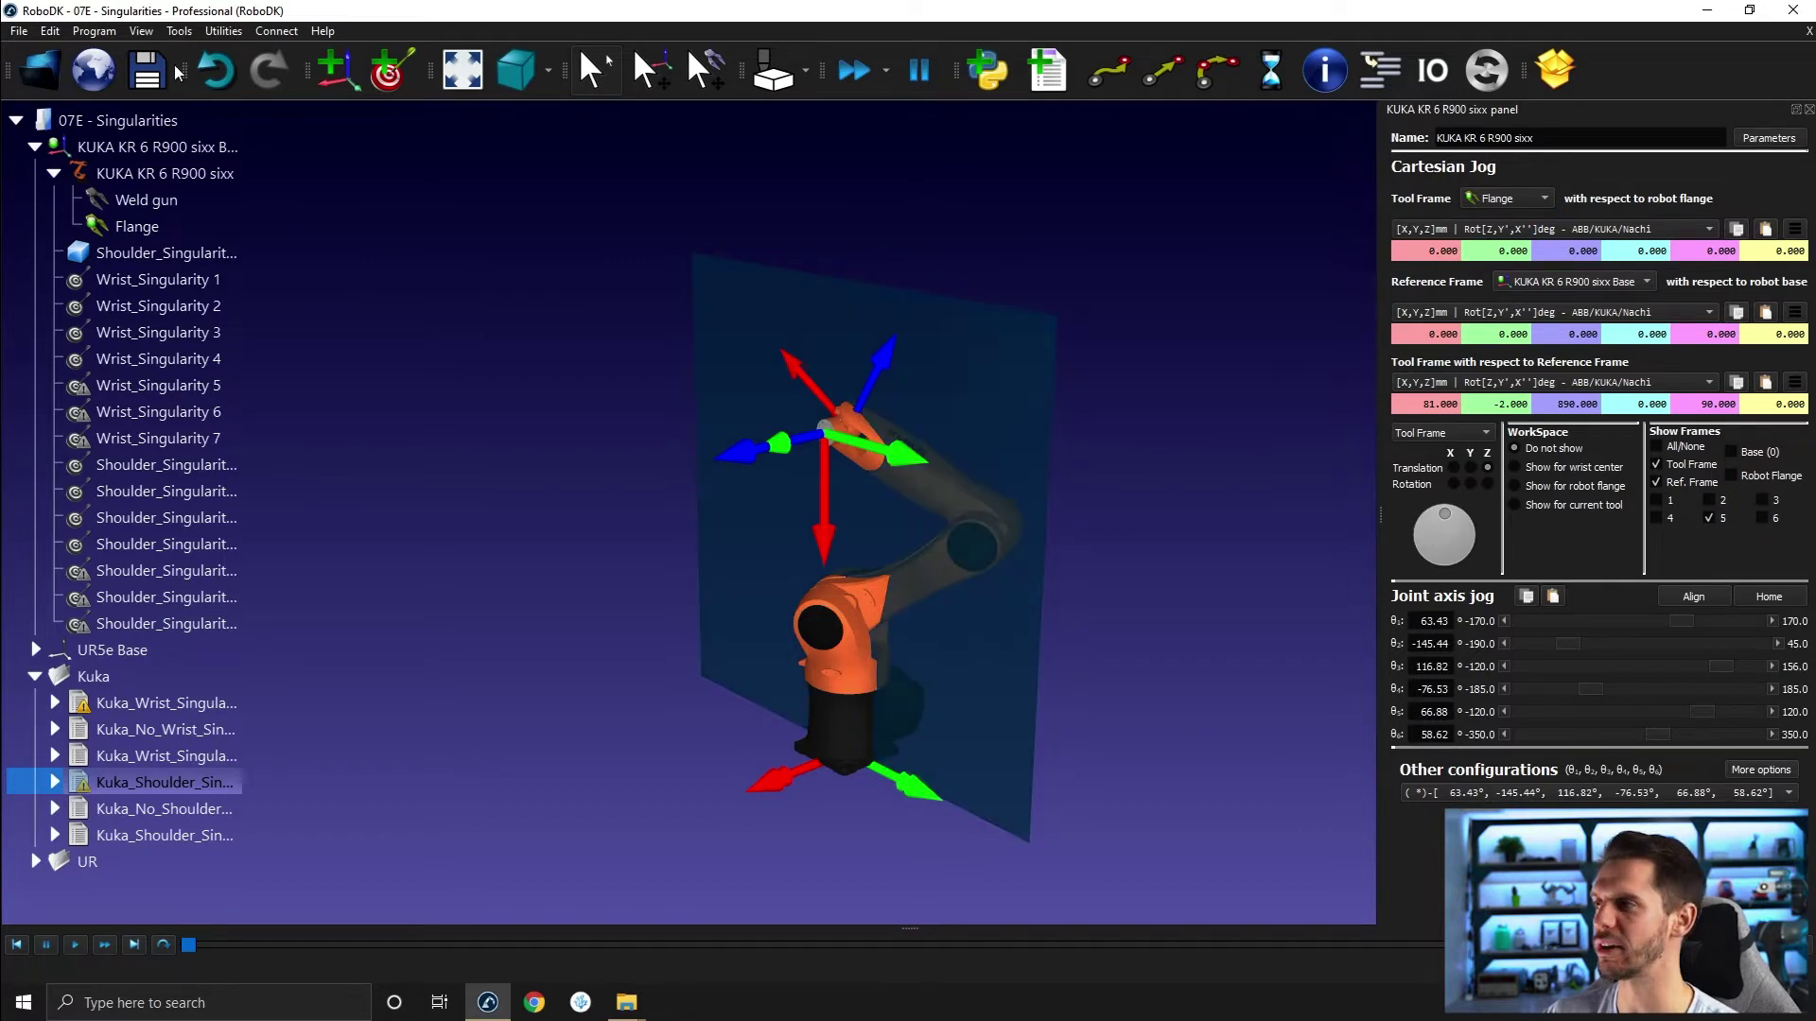
{"action": "left_click", "coordinate": [173, 34]}
{"action": "left_click", "coordinate": [310, 459]}
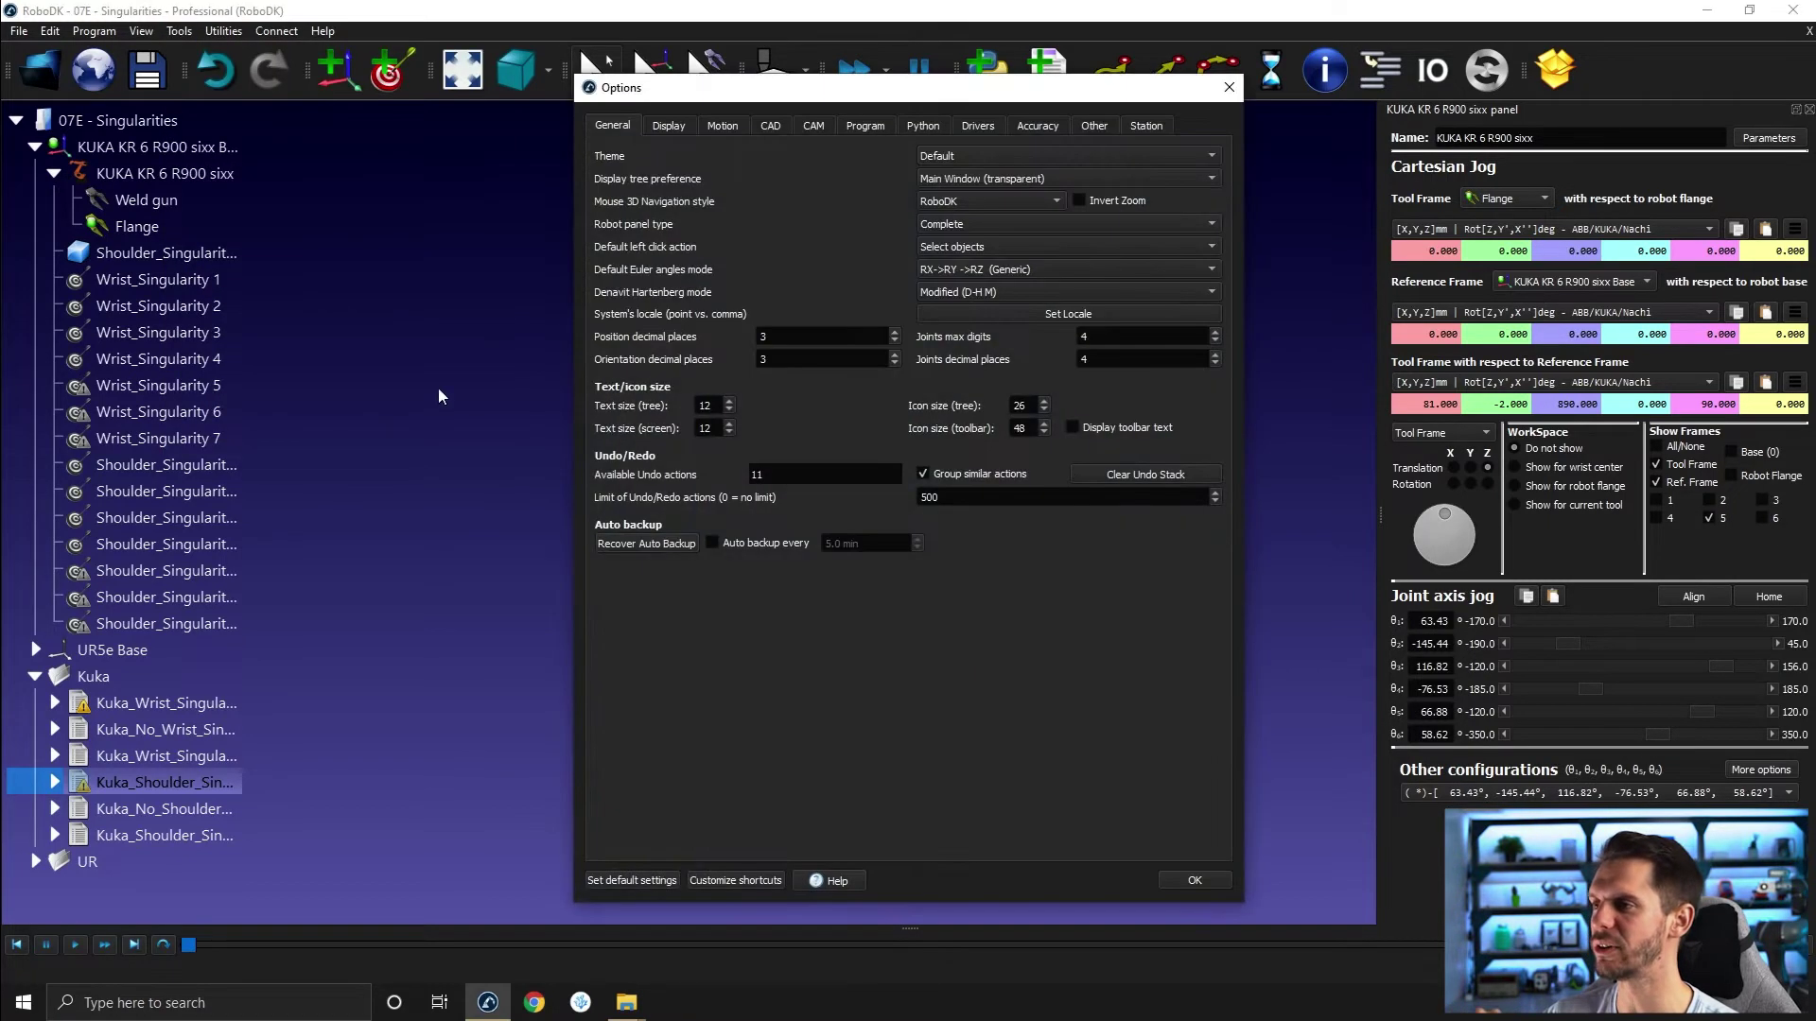
{"action": "left_click", "coordinate": [718, 127]}
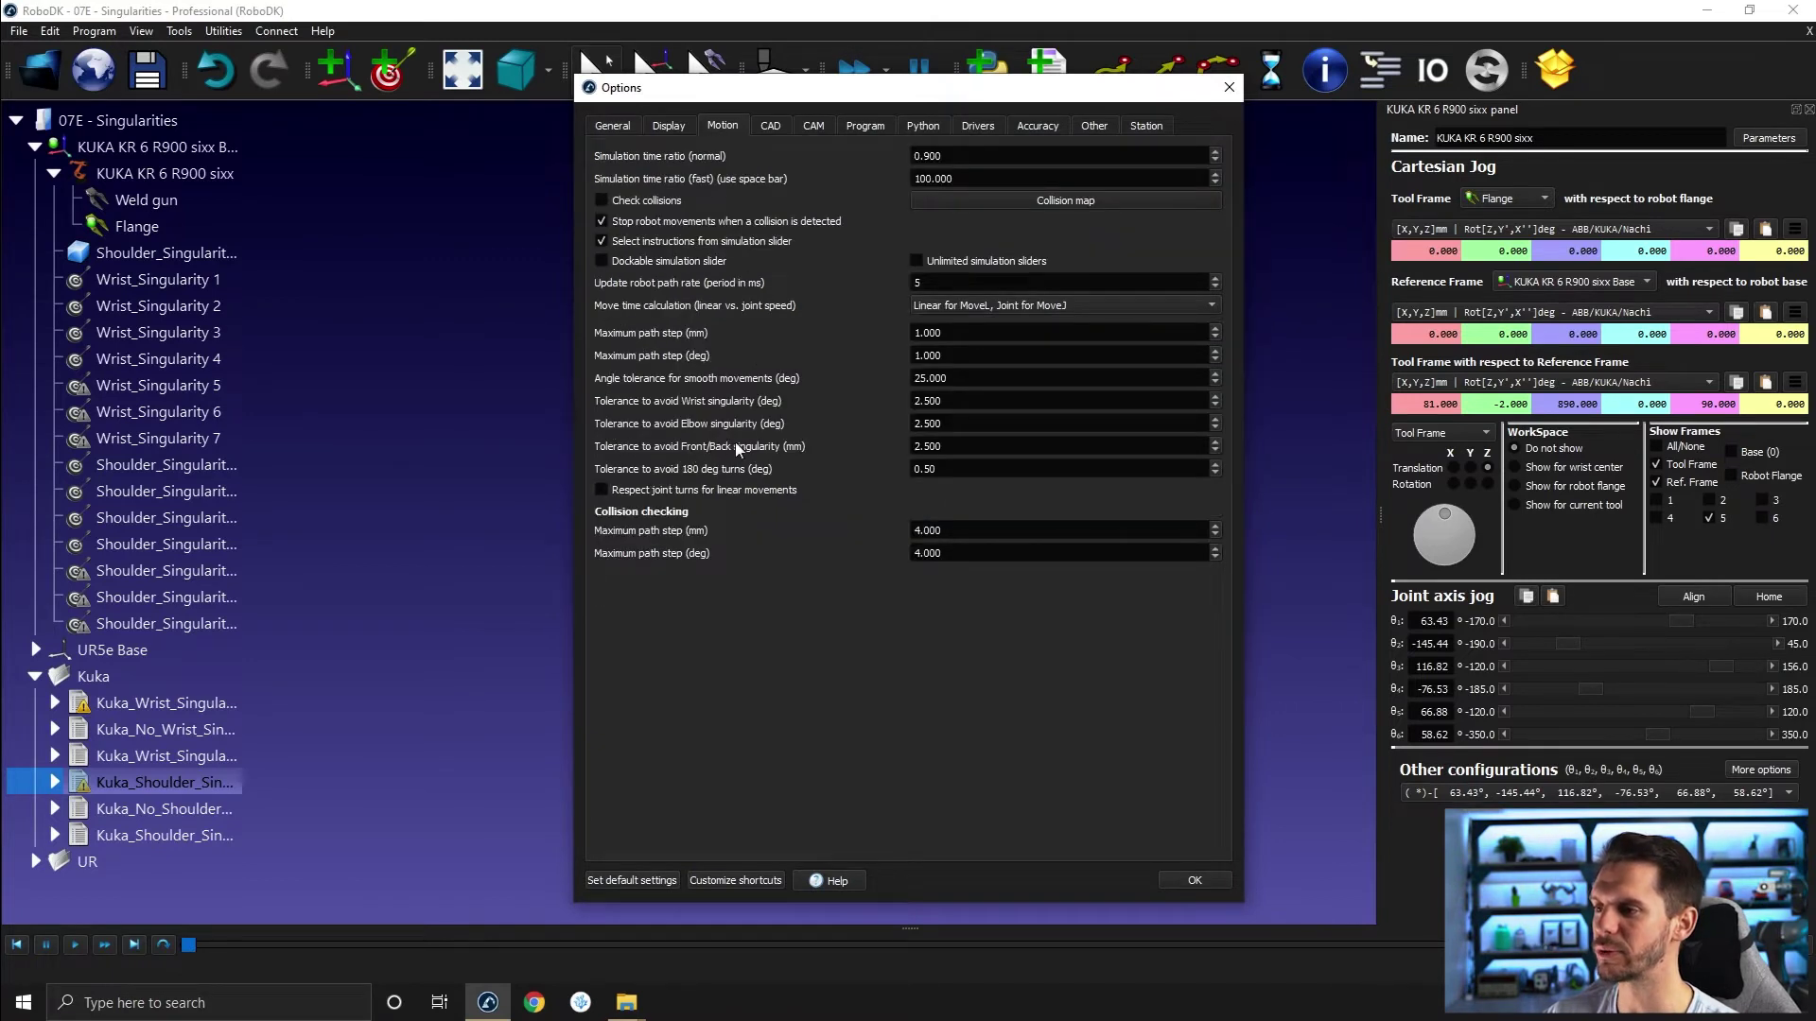
{"action": "left_click", "coordinate": [945, 446]}
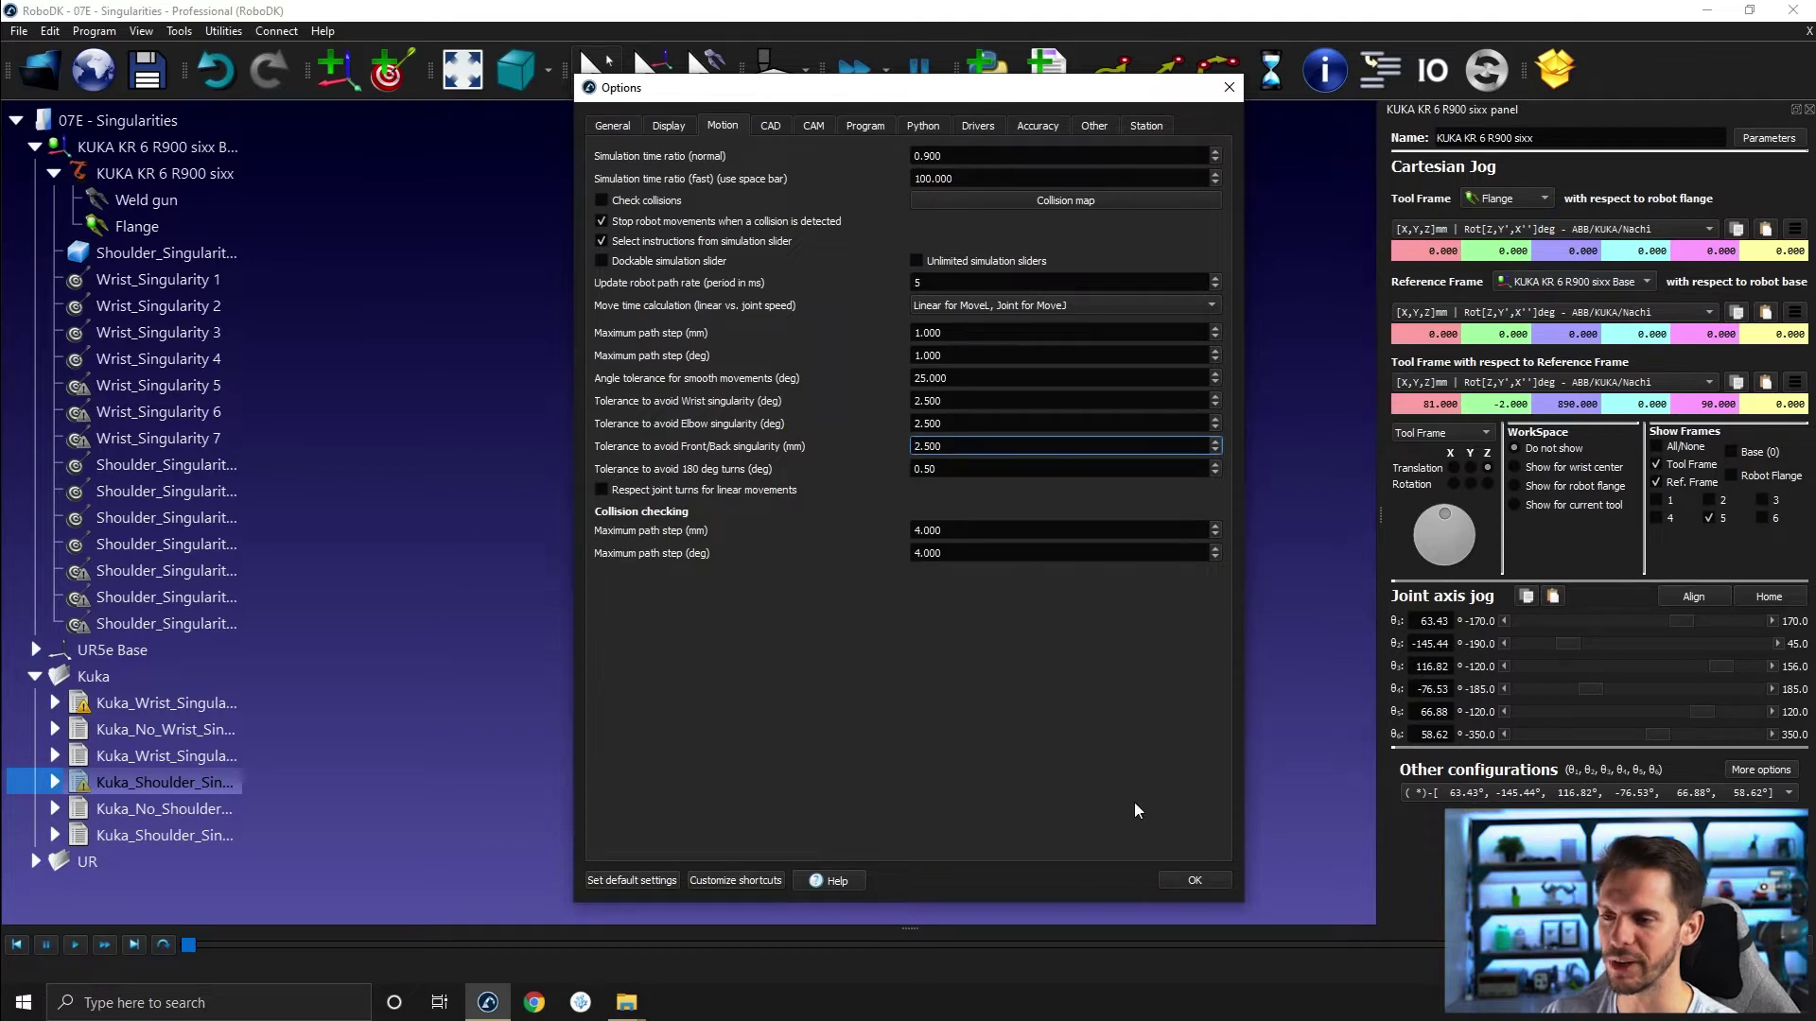
{"action": "left_click", "coordinate": [1188, 878]}
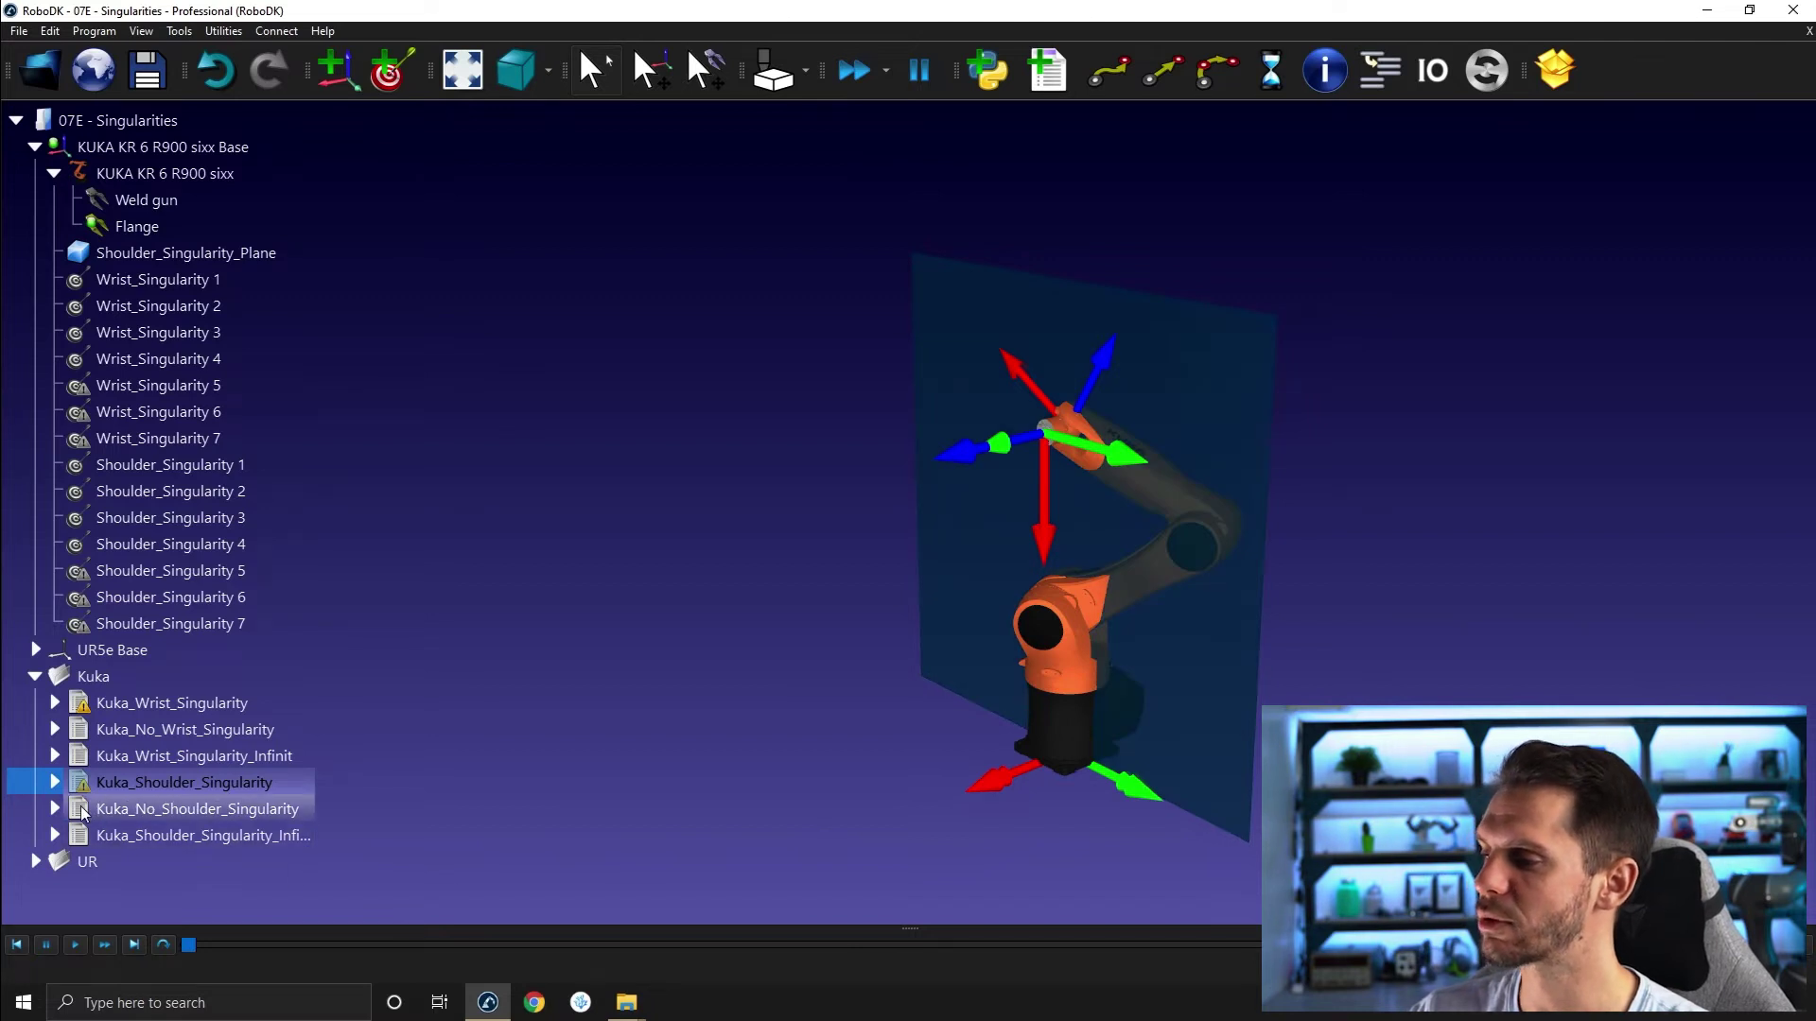
Run the Kuka_No_Shoulder_Singularity program twice.
{"action": "left_click", "coordinate": [265, 810]}
{"action": "double_click", "coordinate": [265, 810]}
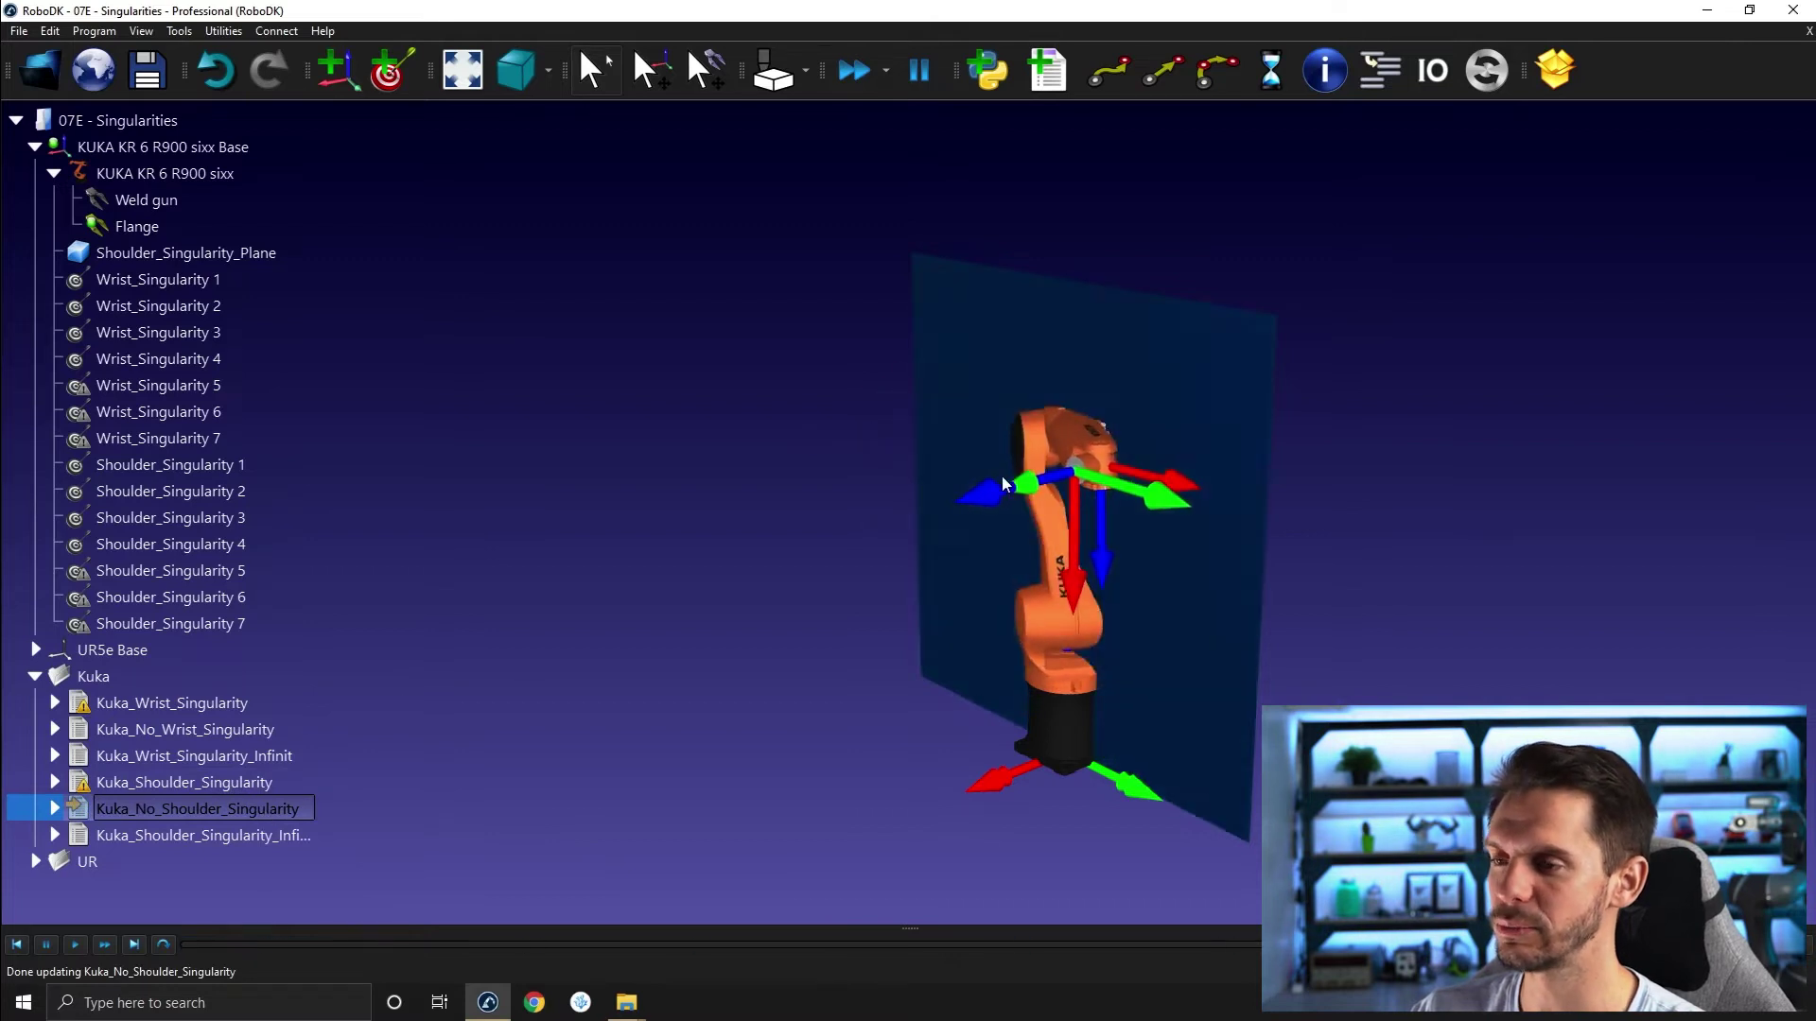
{"action": "double_click", "coordinate": [167, 804]}
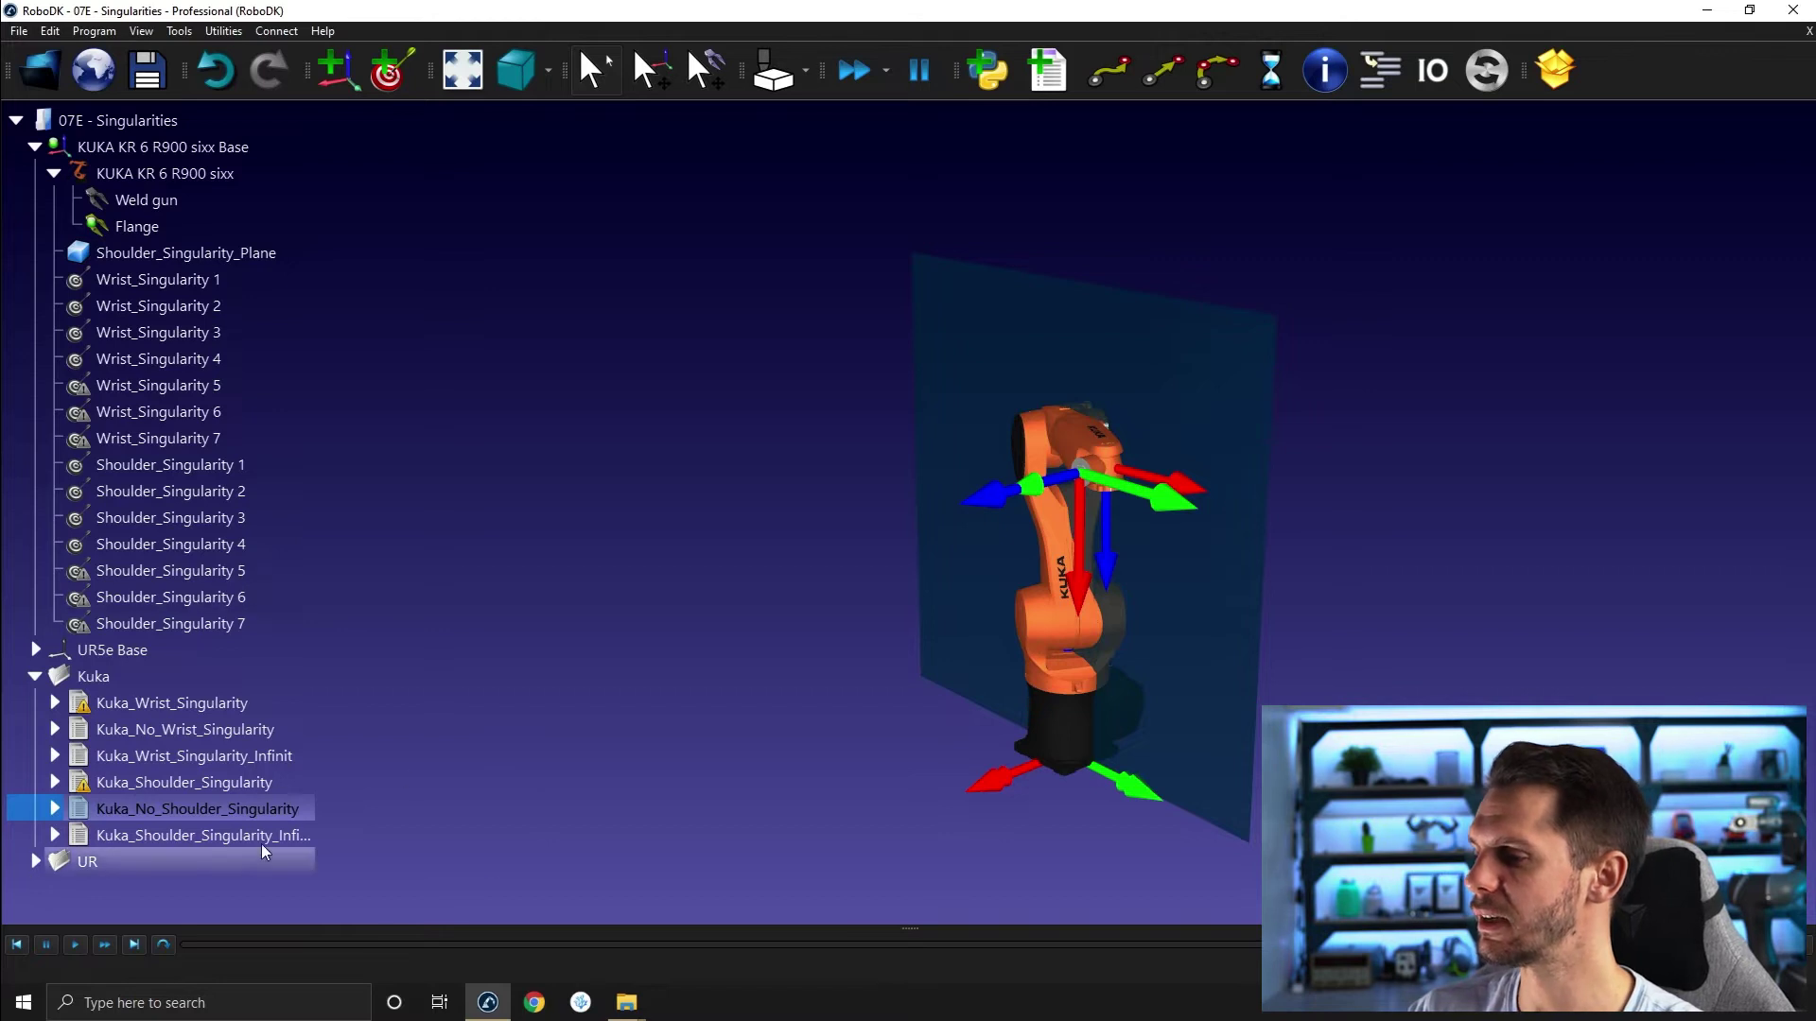
Bring the 07 - Simulation tools folder forward and open the robot singularities video link.
{"action": "mouse_move", "coordinate": [616, 1004]}
{"action": "left_click", "coordinate": [728, 922]}
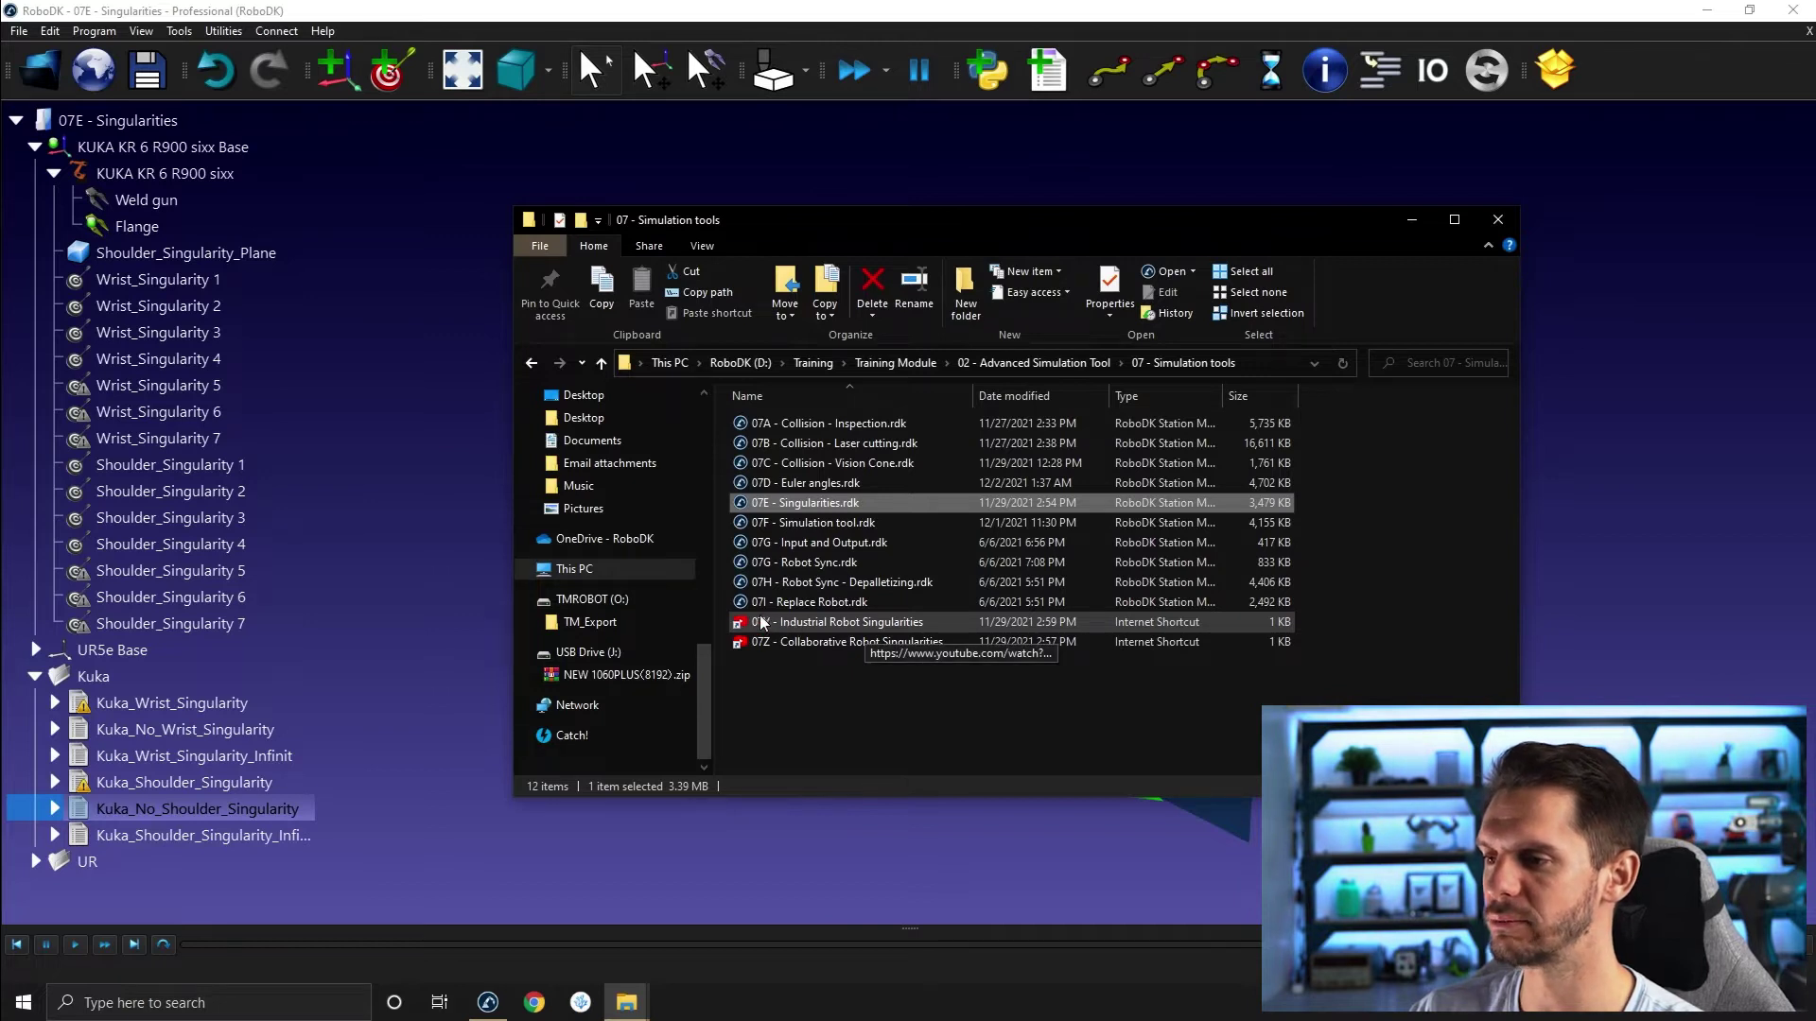
{"action": "double_click", "coordinate": [853, 626]}
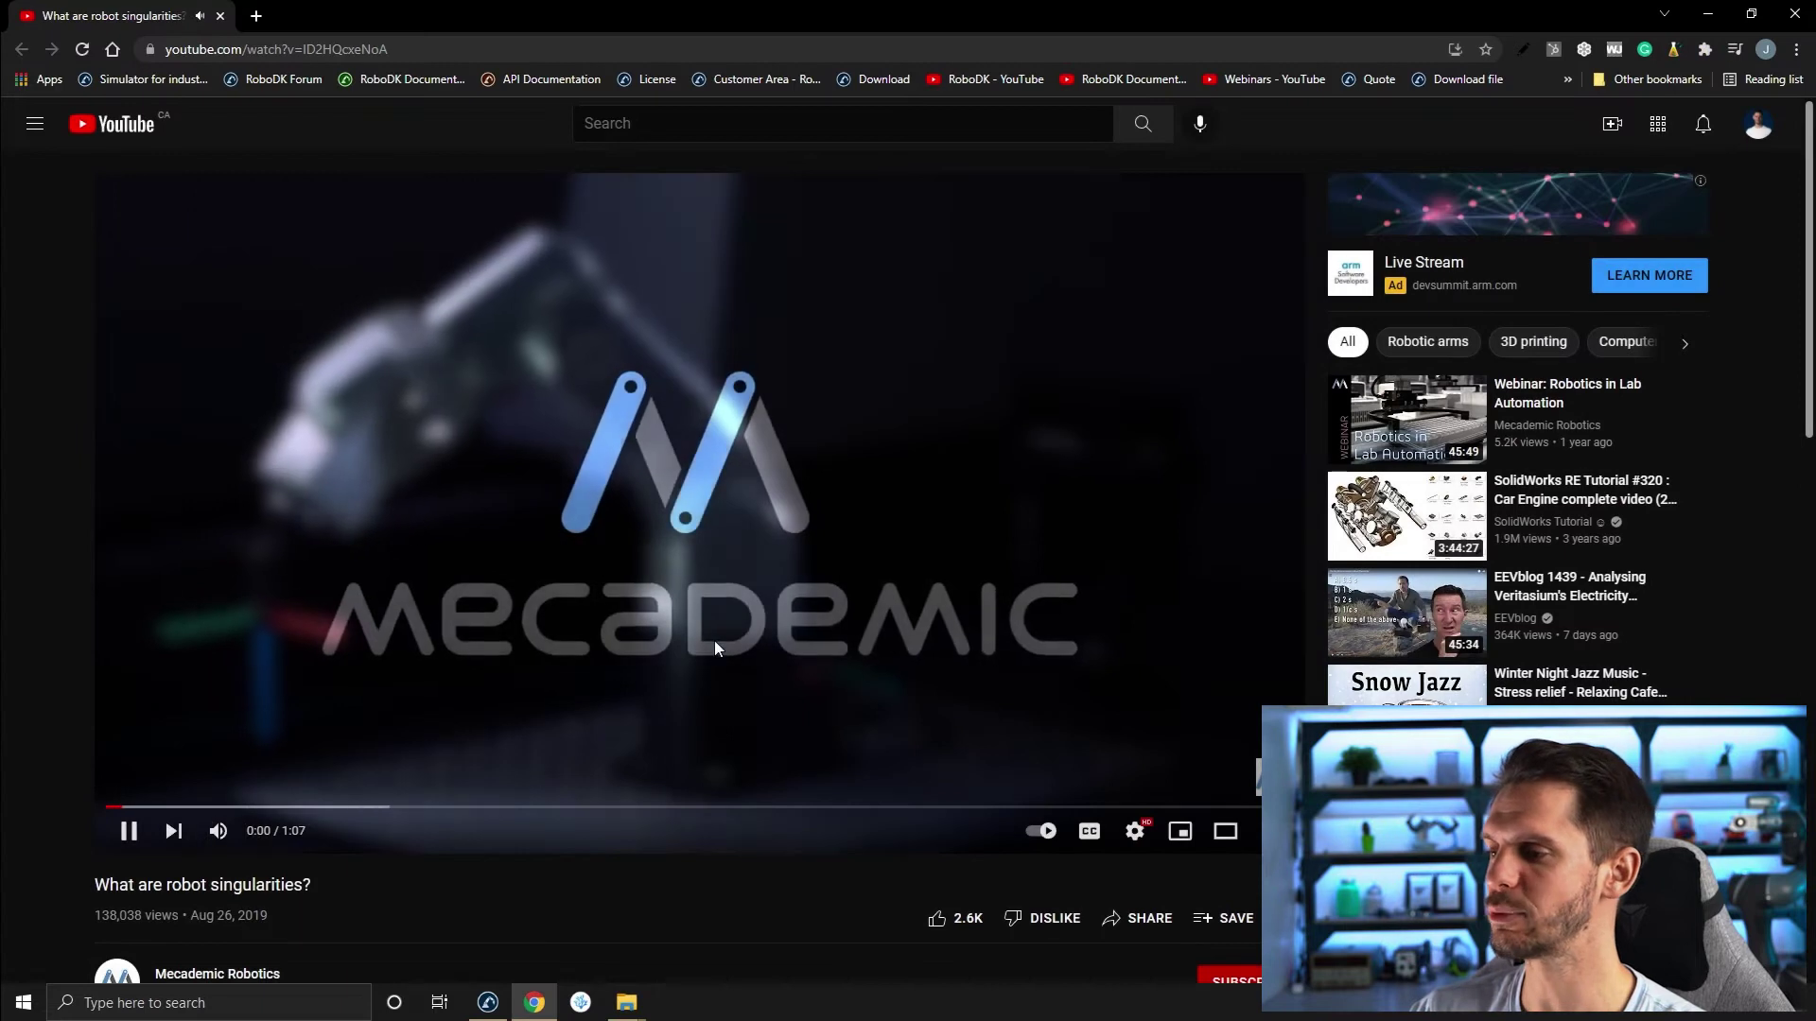
Mute the 'What are robot singularities?' video and play it full screen.
{"action": "left_click", "coordinate": [217, 830]}
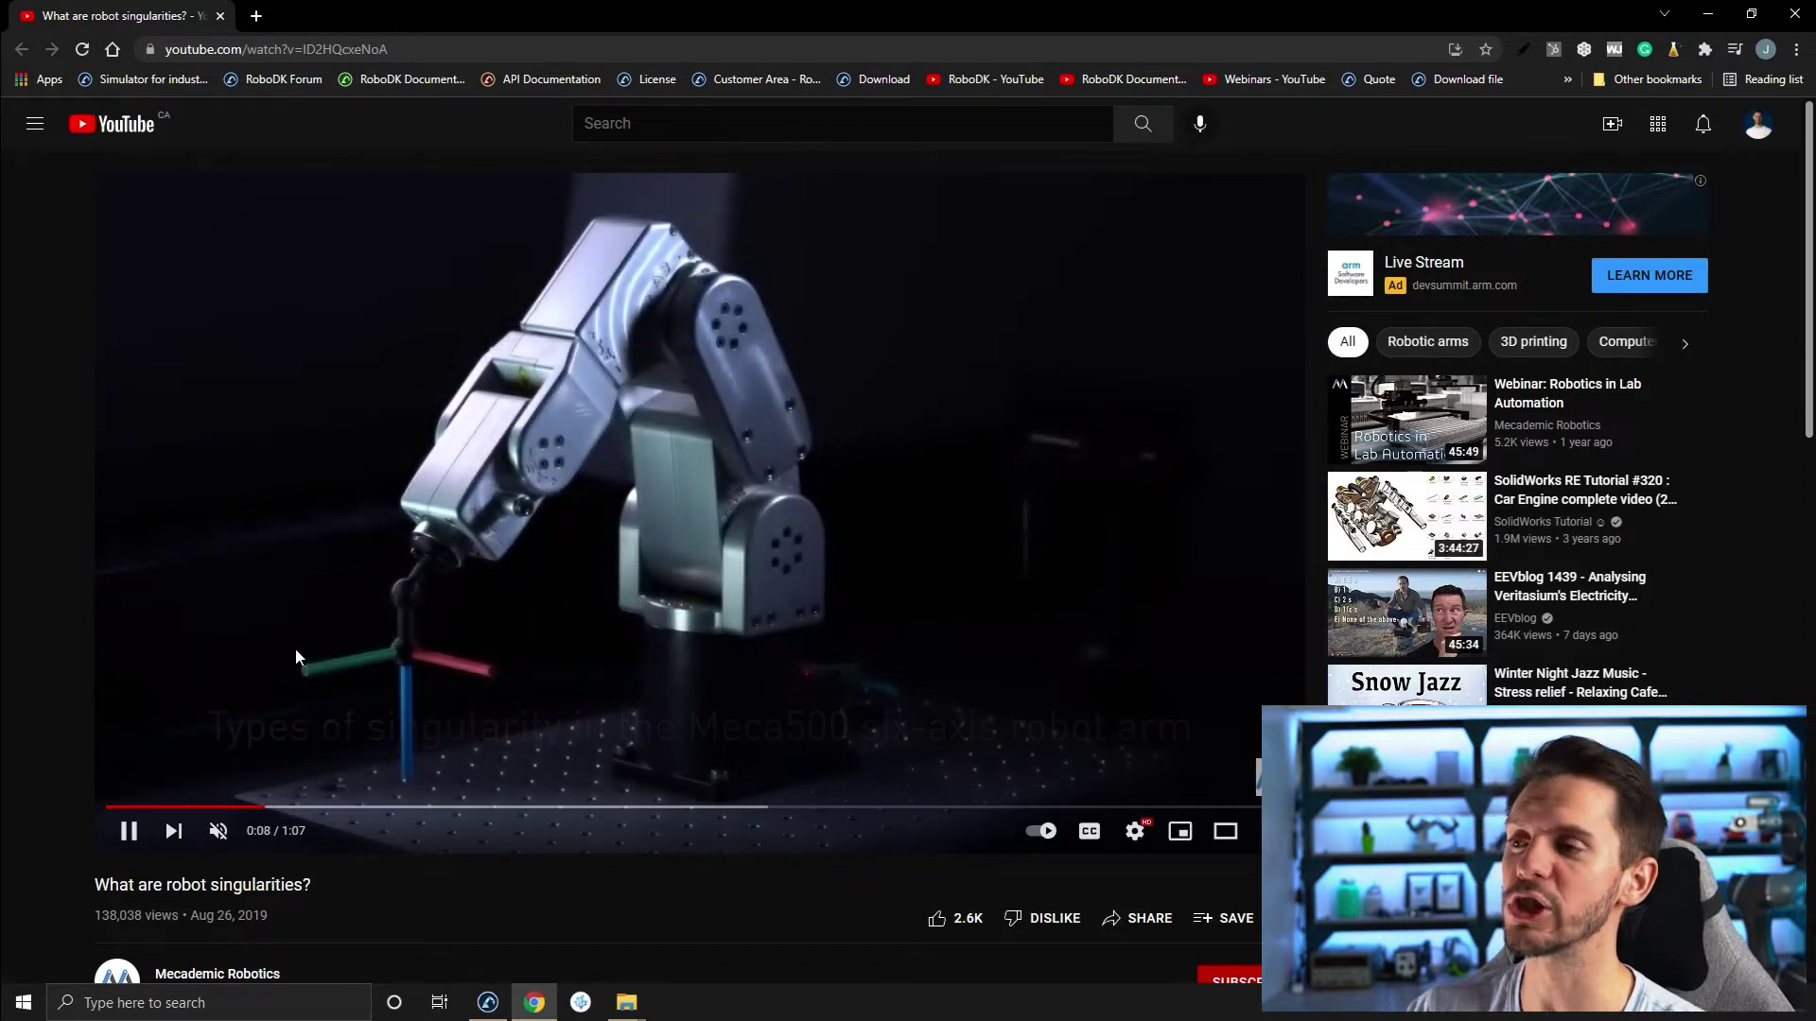
{"action": "left_click", "coordinate": [1267, 830]}
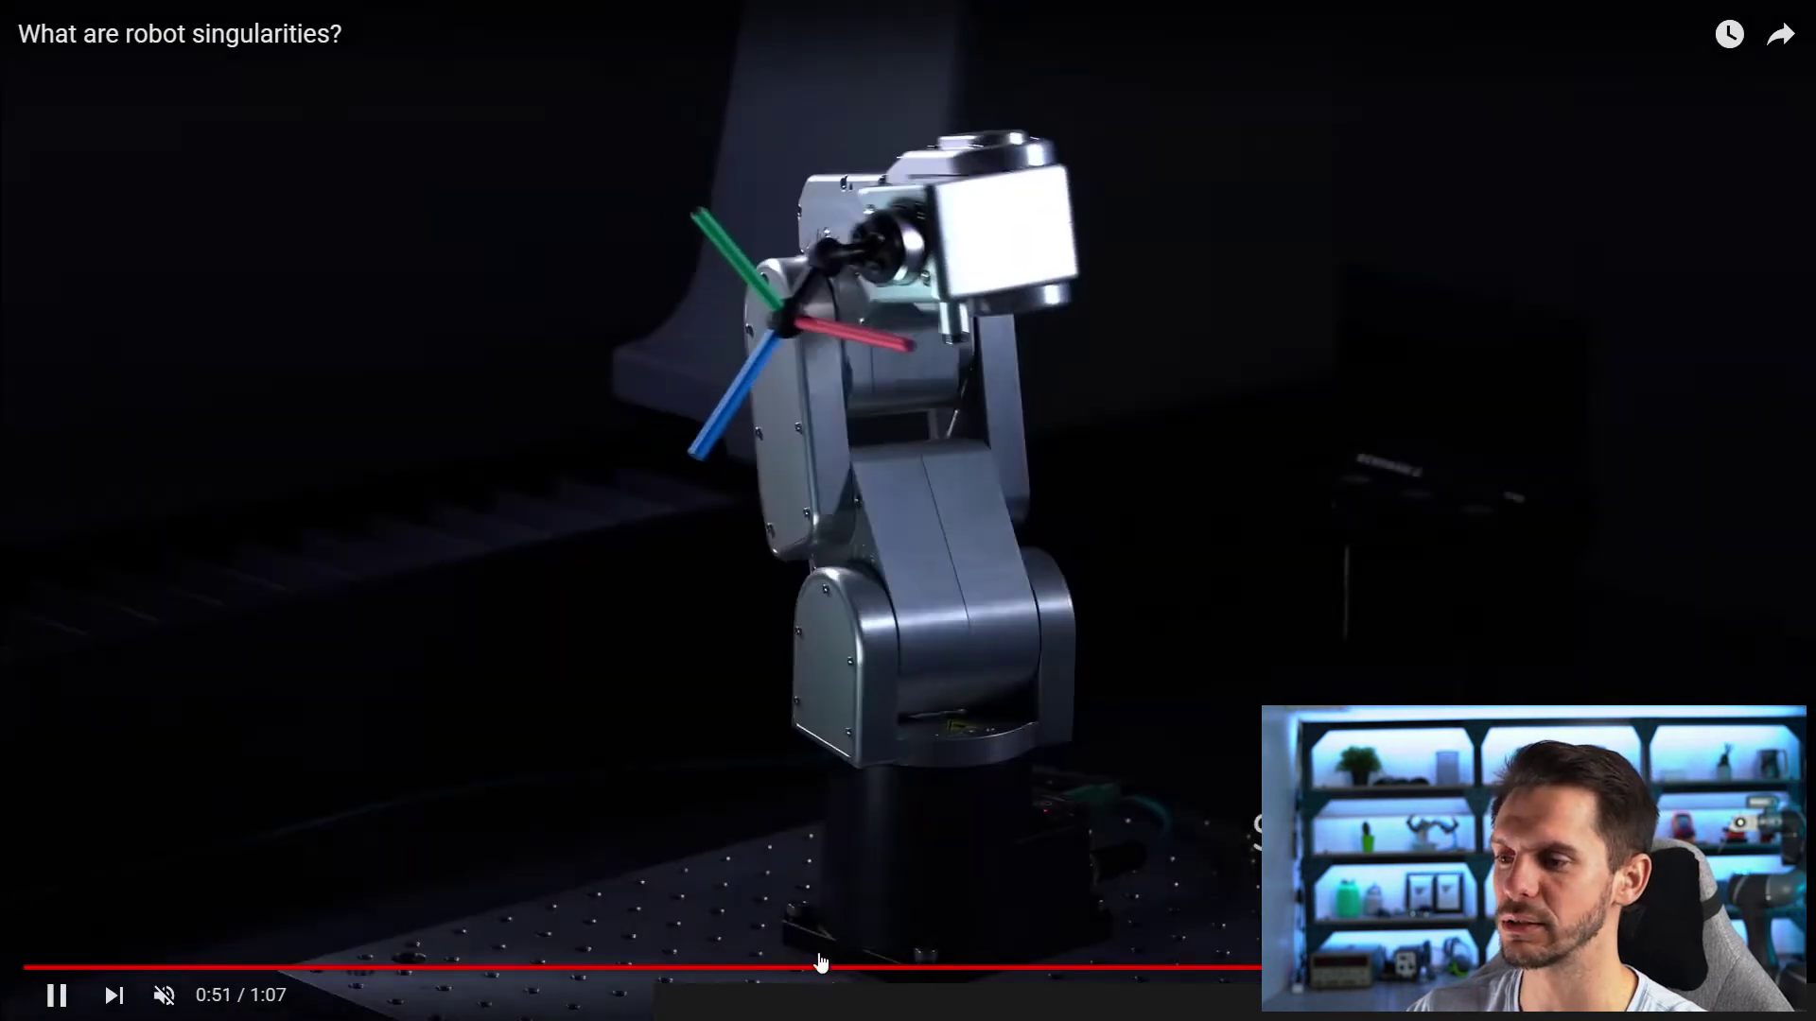
Seek the video back to 0:42, pause and resume it, then minimize the browser back to RoboDK.
{"action": "left_click", "coordinate": [1147, 967]}
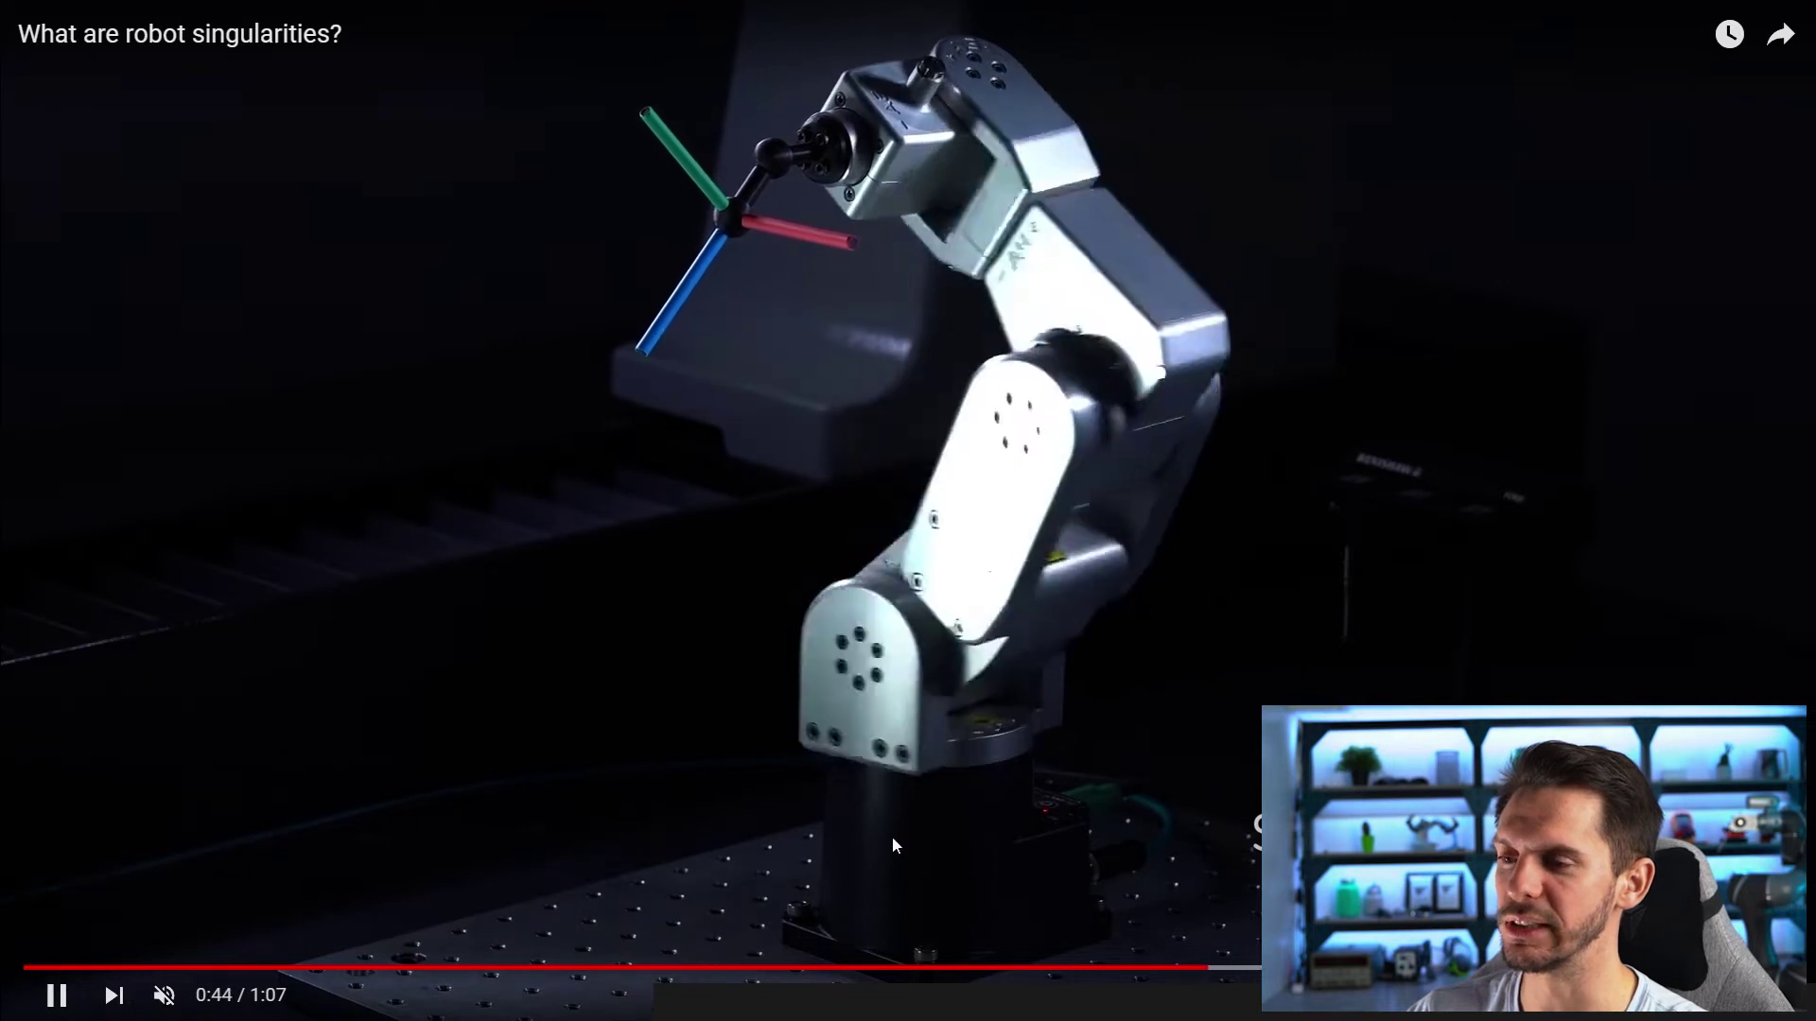
{"action": "left_click", "coordinate": [930, 751]}
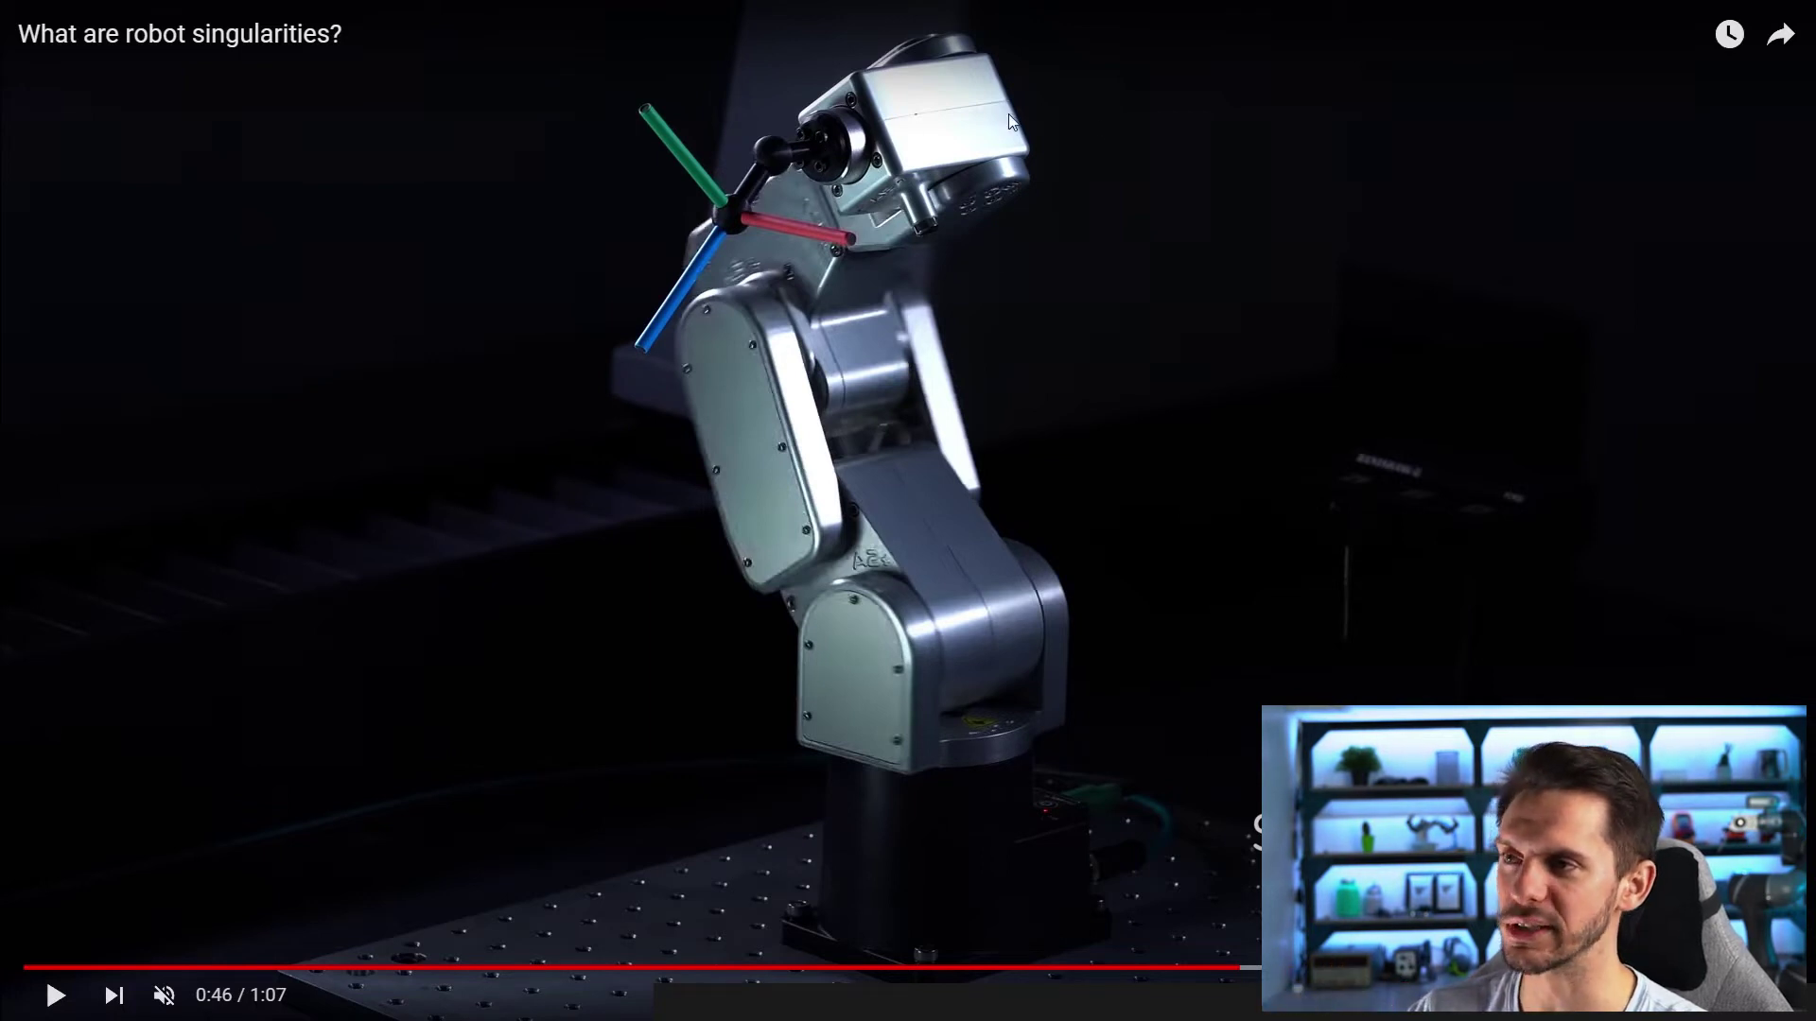
{"action": "left_click", "coordinate": [995, 316]}
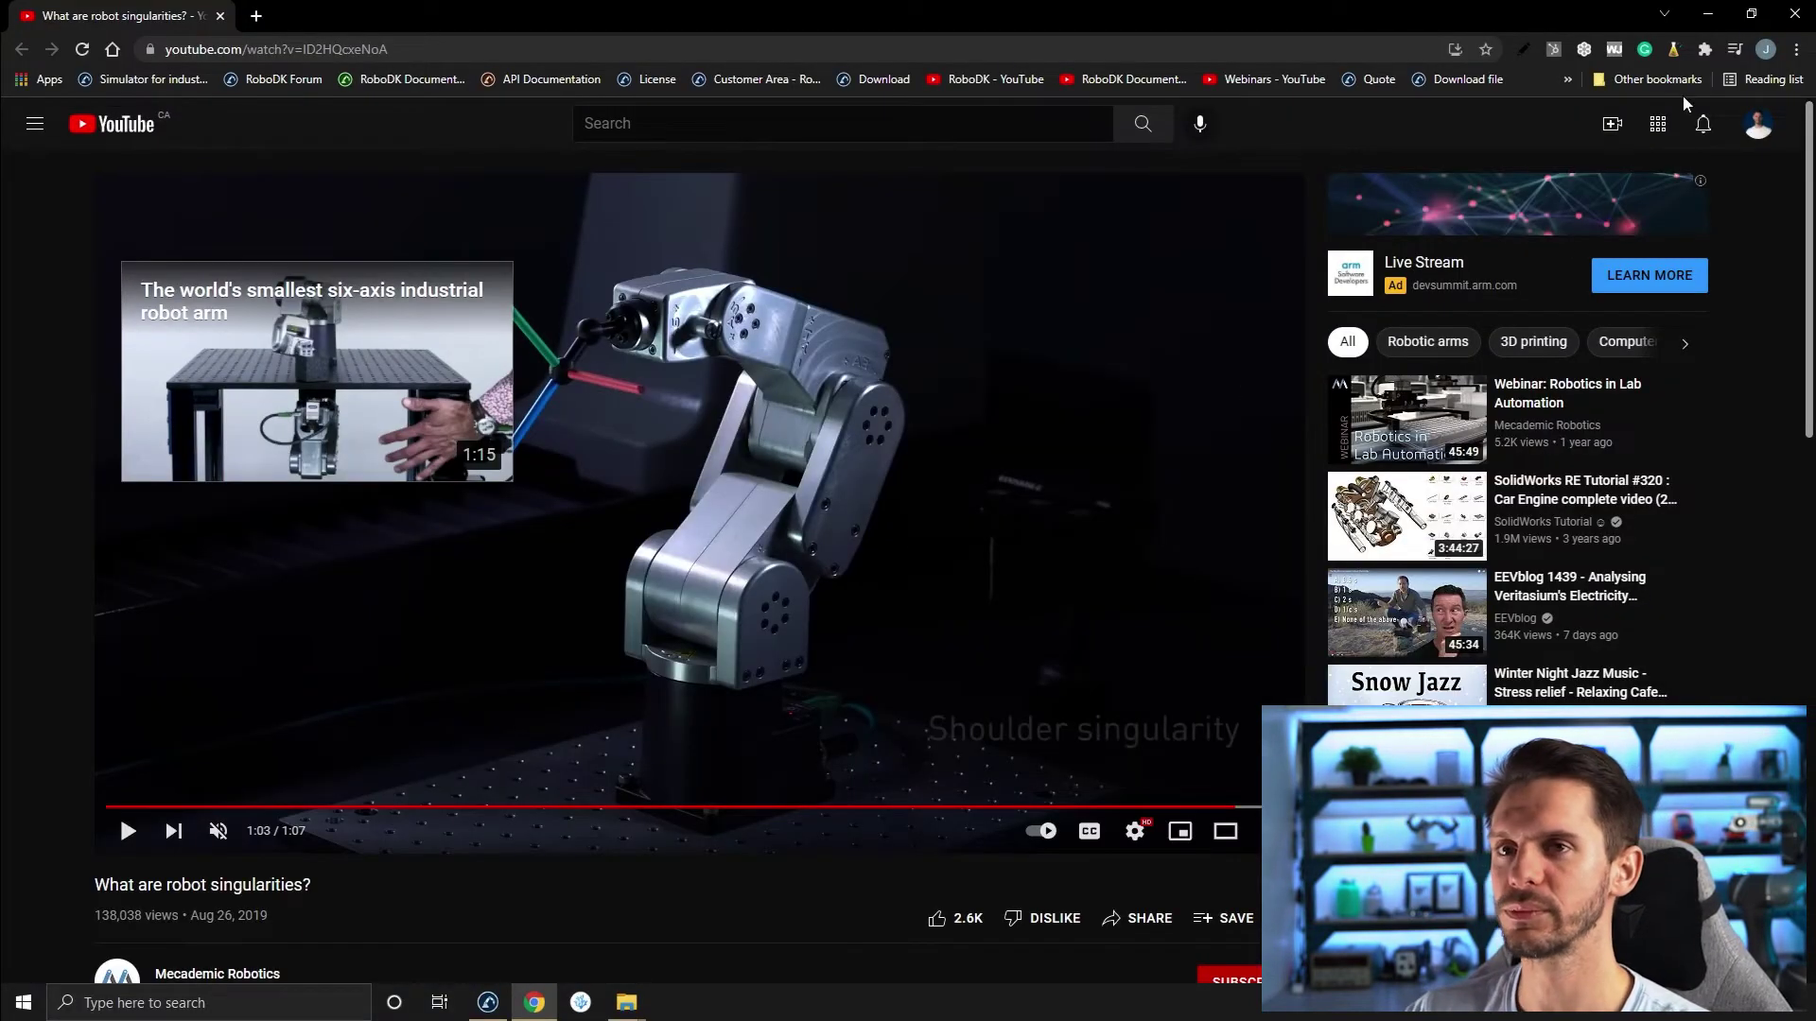
{"action": "left_click", "coordinate": [1708, 13]}
{"action": "left_click", "coordinate": [280, 898]}
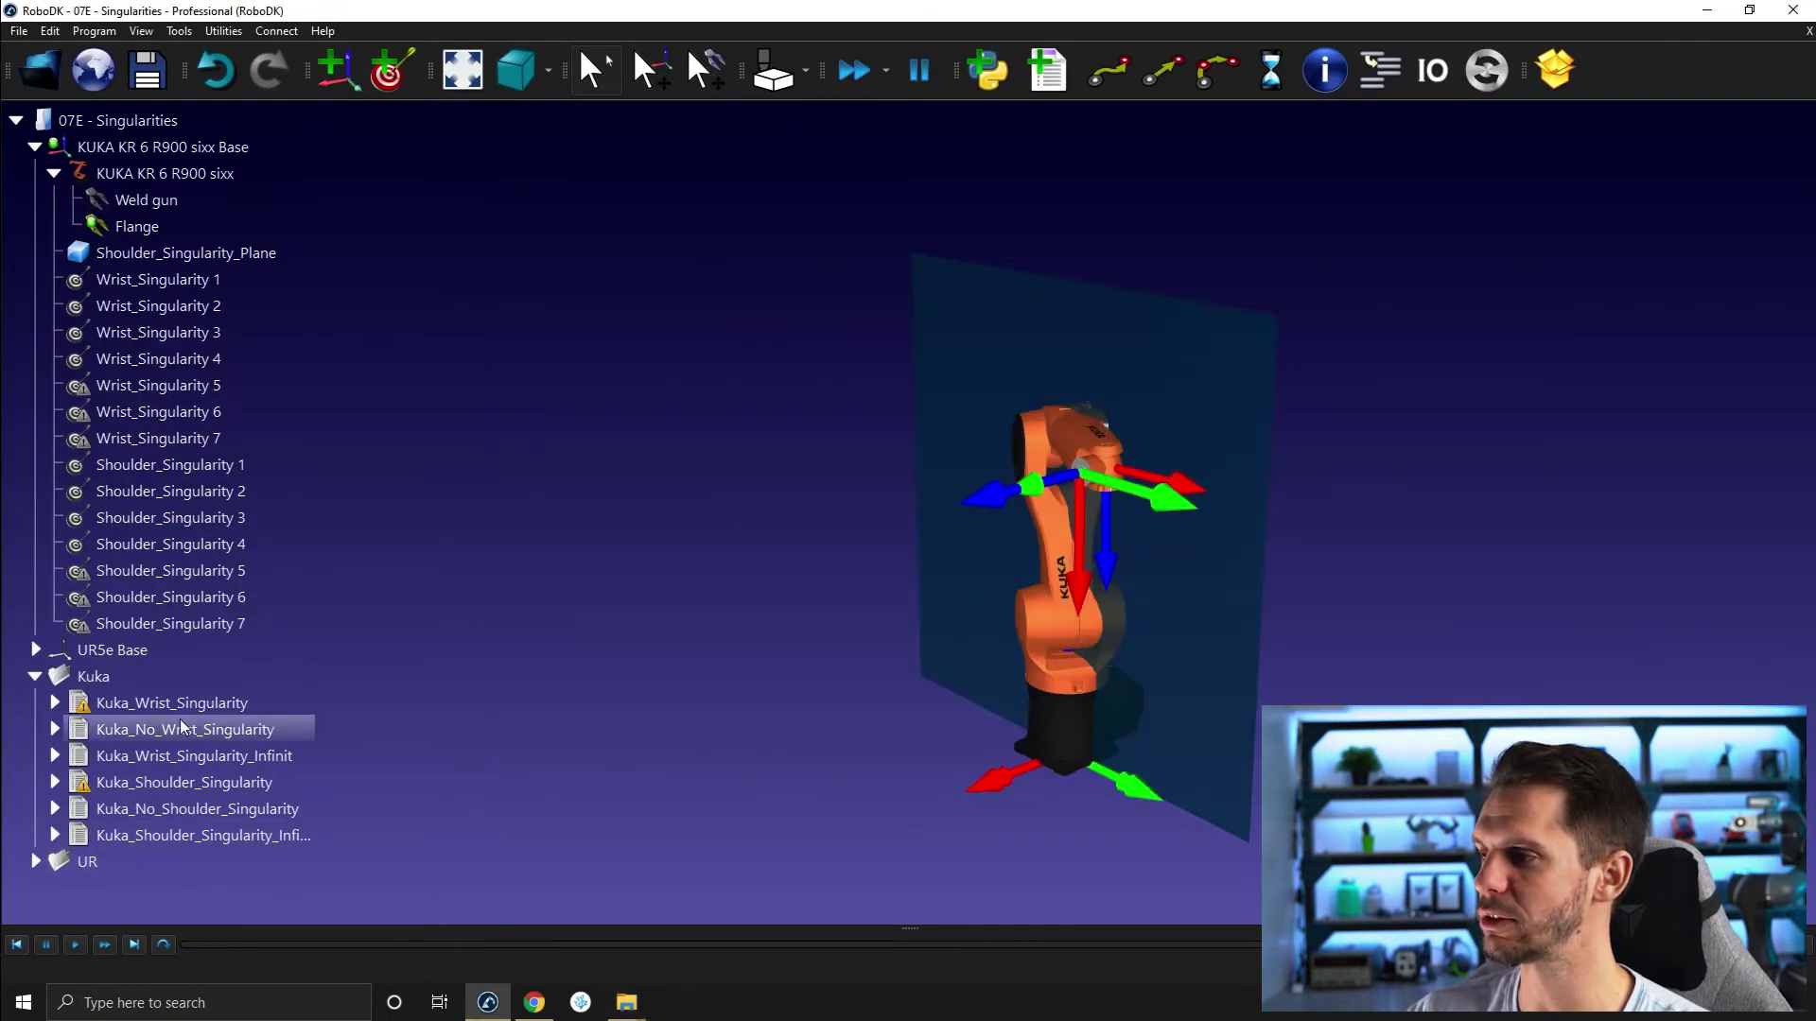
Expand the UR5e Base and orbit the view to bring the UR5e and KUKA into view.
{"action": "left_click", "coordinate": [33, 650]}
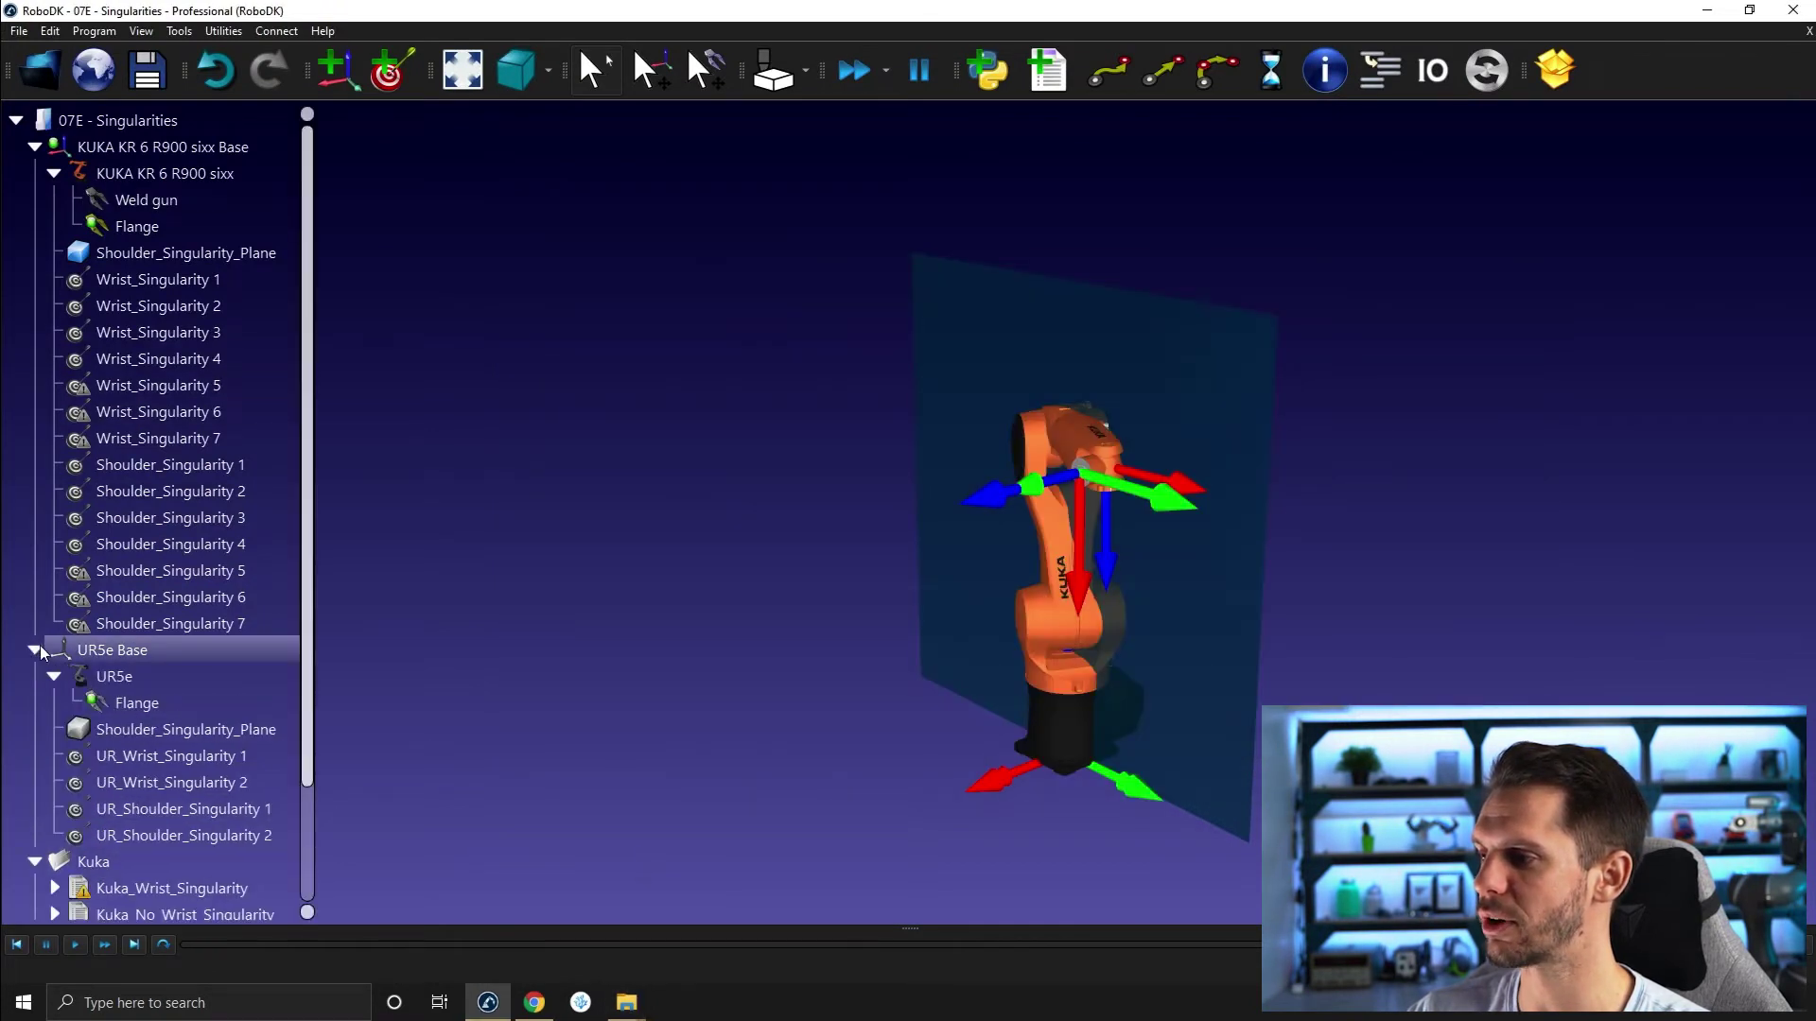
{"action": "right_click", "coordinate": [161, 677]}
{"action": "left_click", "coordinate": [119, 705]}
{"action": "right_click", "coordinate": [137, 707]}
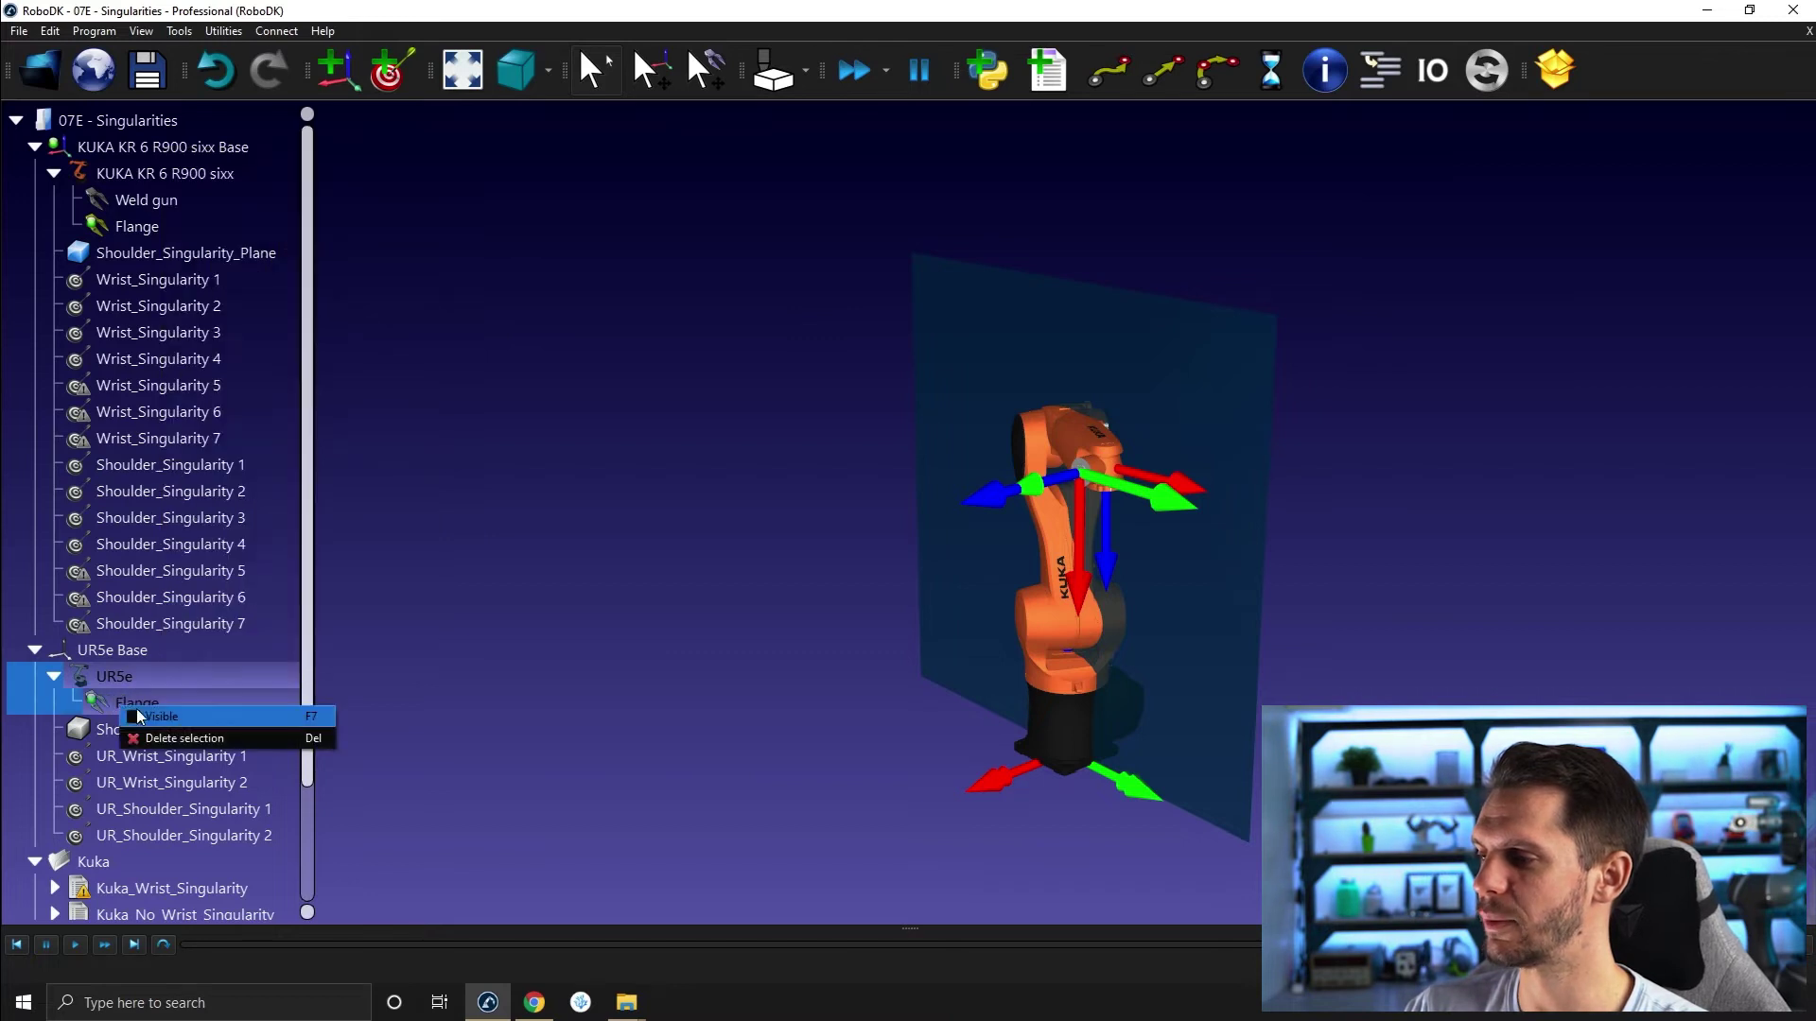
{"action": "left_click", "coordinate": [577, 717]}
{"action": "left_click_drag", "start_coordinate": [577, 717], "coordinate": [901, 667]}
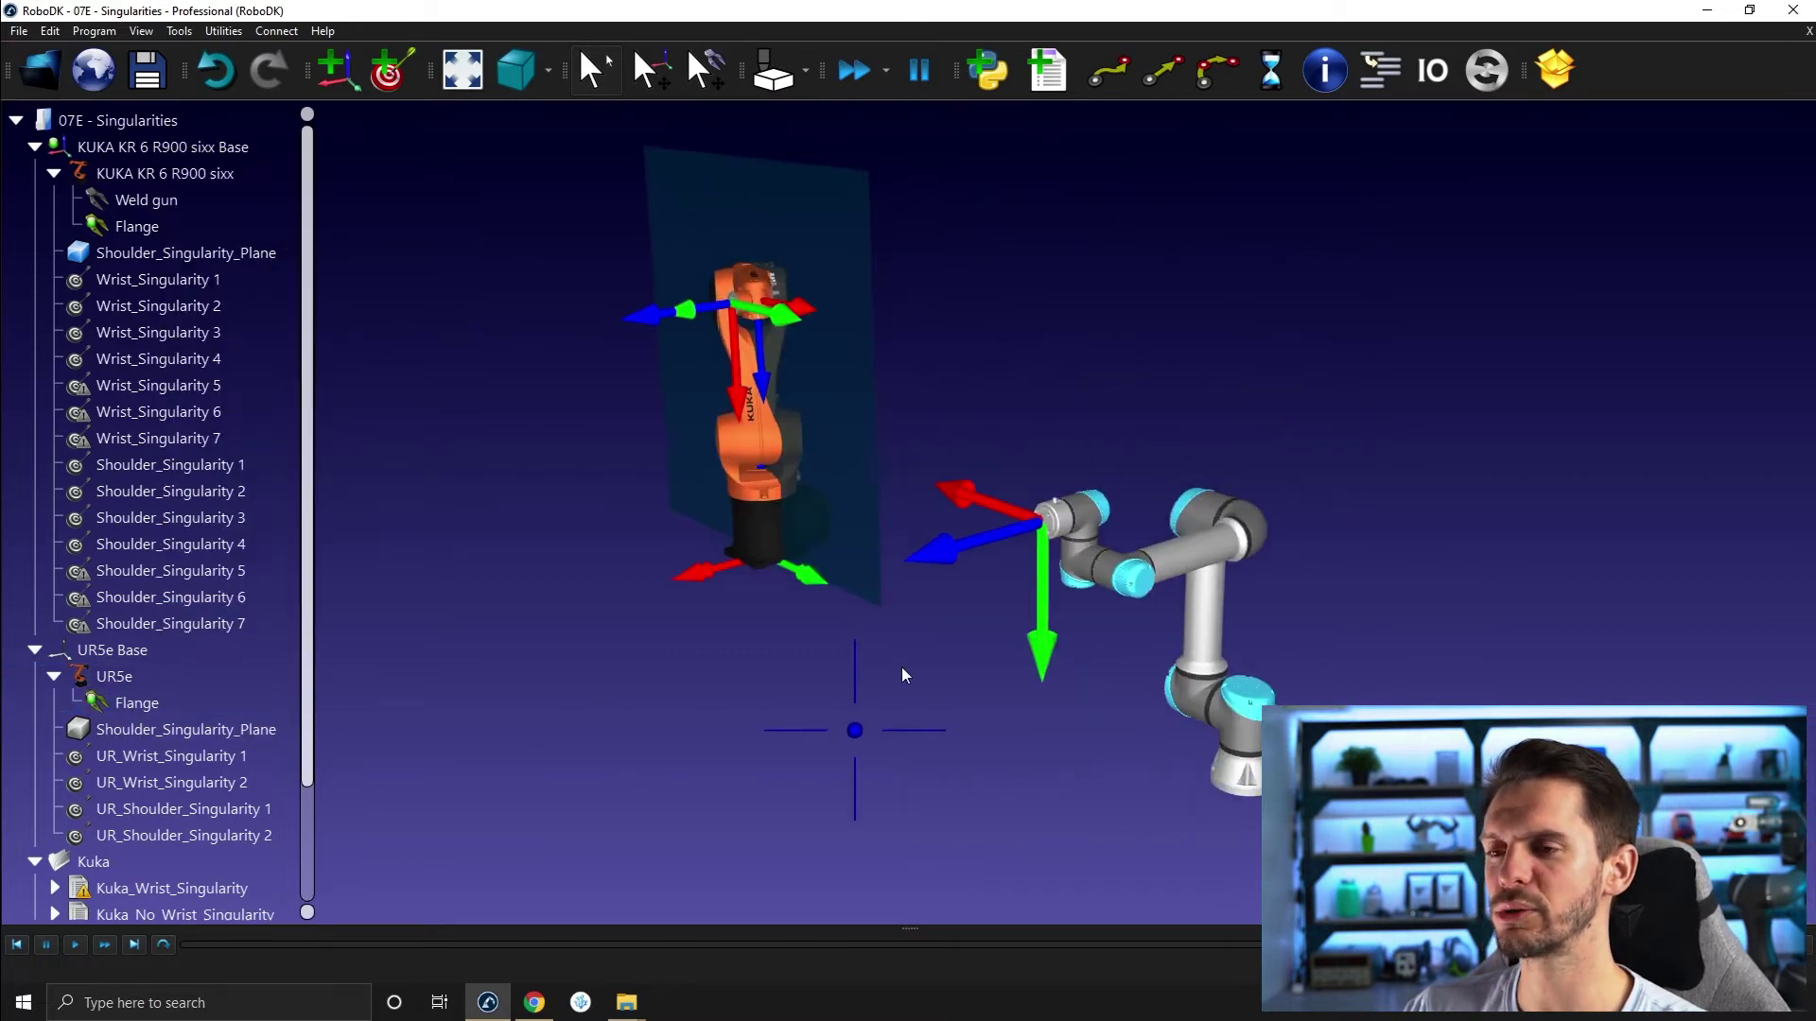
{"action": "left_click_drag", "start_coordinate": [1131, 622], "coordinate": [957, 560]}
{"action": "scroll", "coordinate": [1163, 512], "scroll_direction": "up", "scroll_amount": 2}
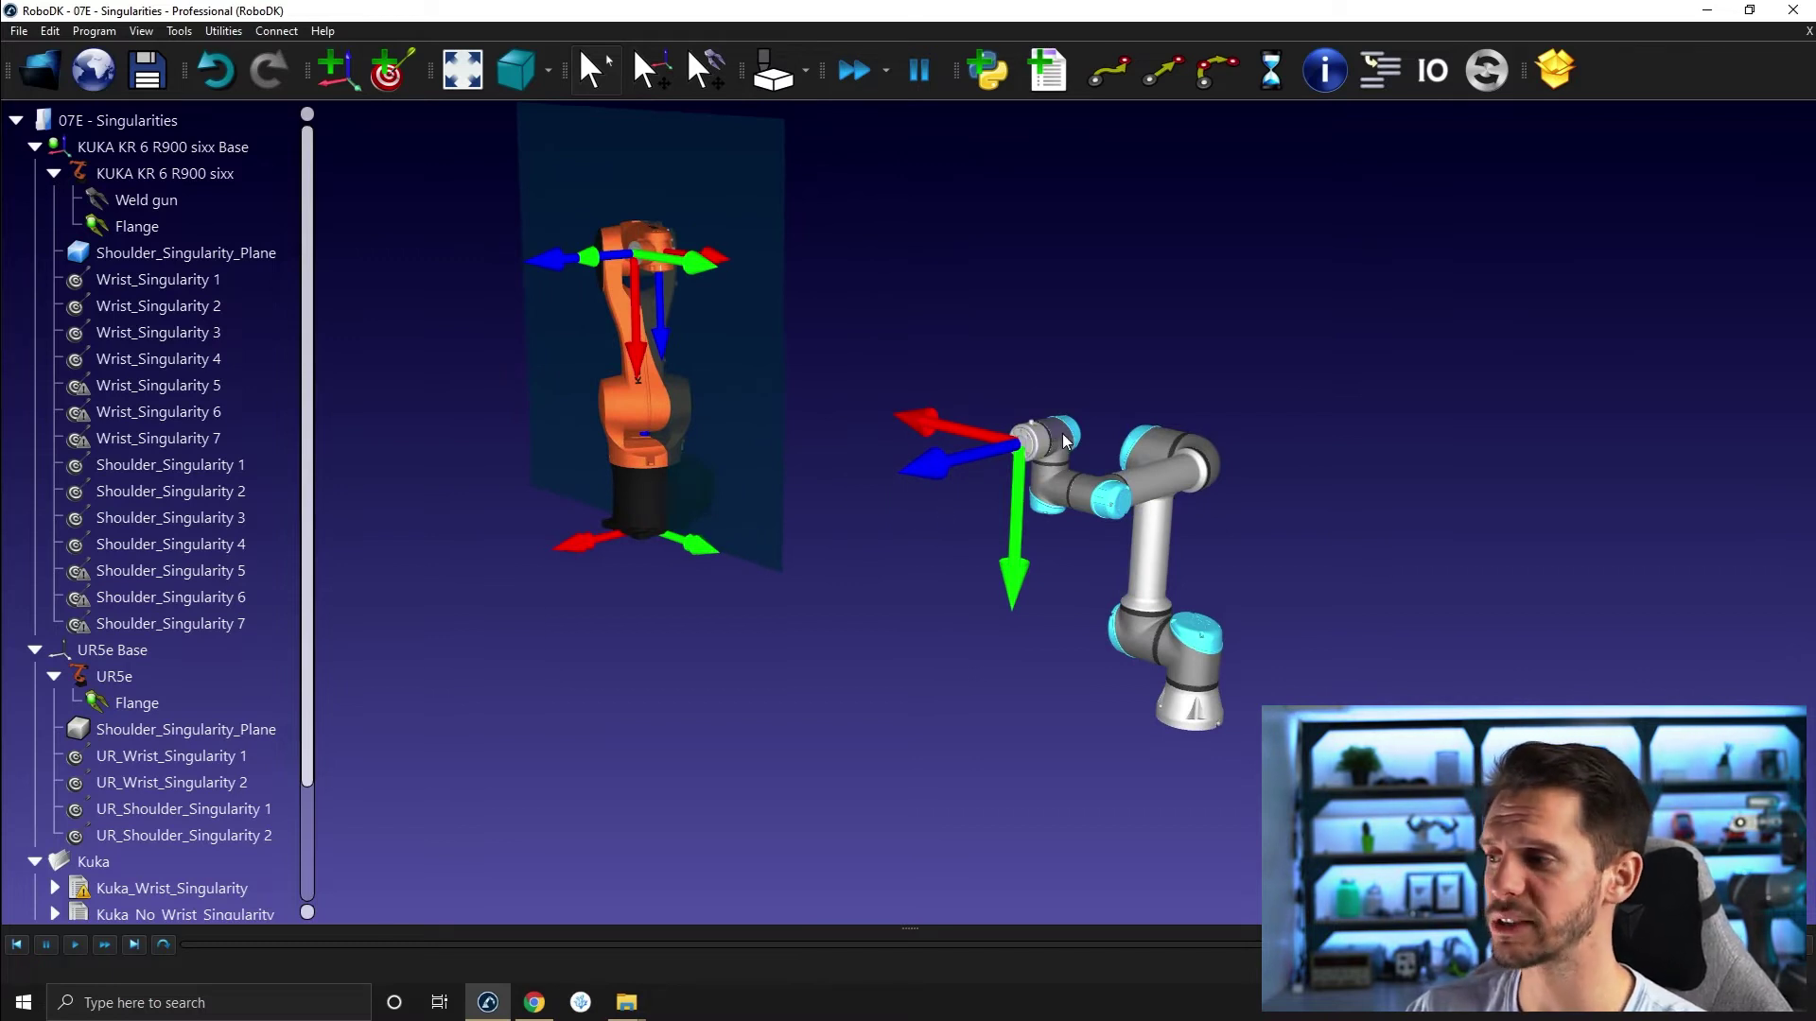
{"action": "scroll", "coordinate": [144, 573], "scroll_direction": "down", "scroll_amount": 1}
{"action": "scroll", "coordinate": [232, 579], "scroll_direction": "down", "scroll_amount": 1}
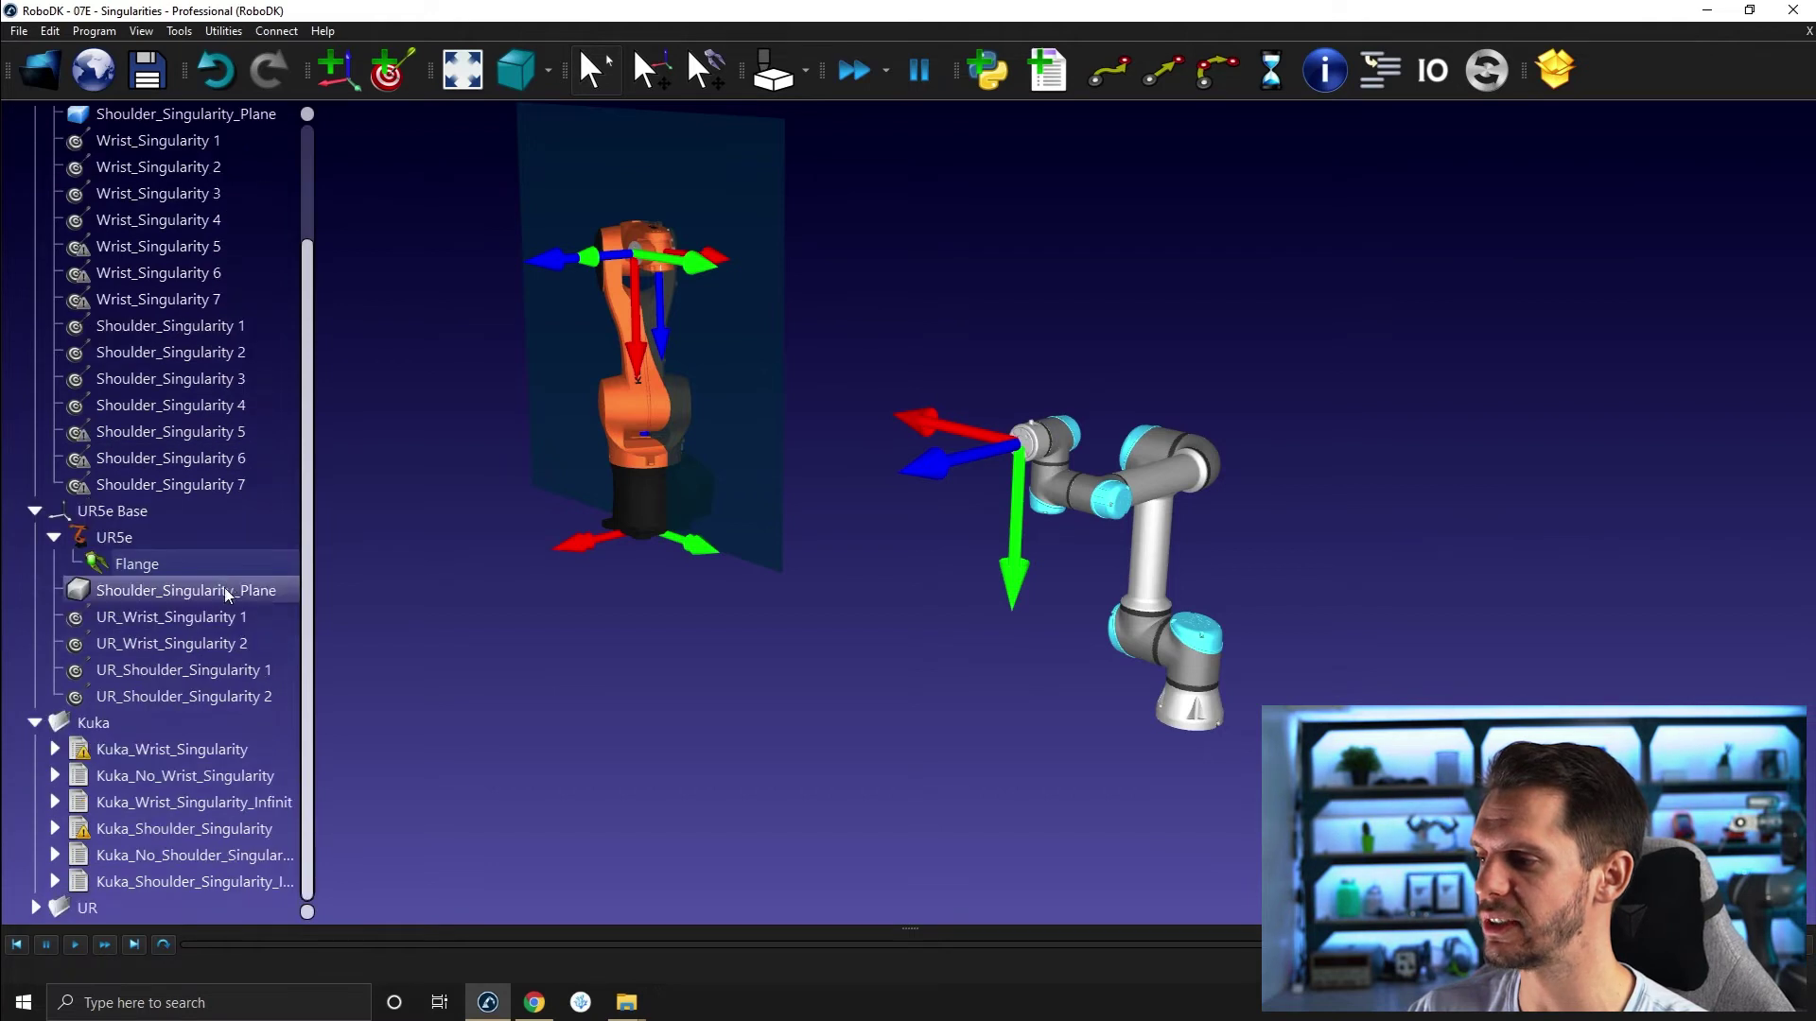
Expand the UR folder and move the UR5e to UR_Wrist_Singularity 1, then UR_Wrist_Singularity 2.
{"action": "left_click", "coordinate": [35, 908]}
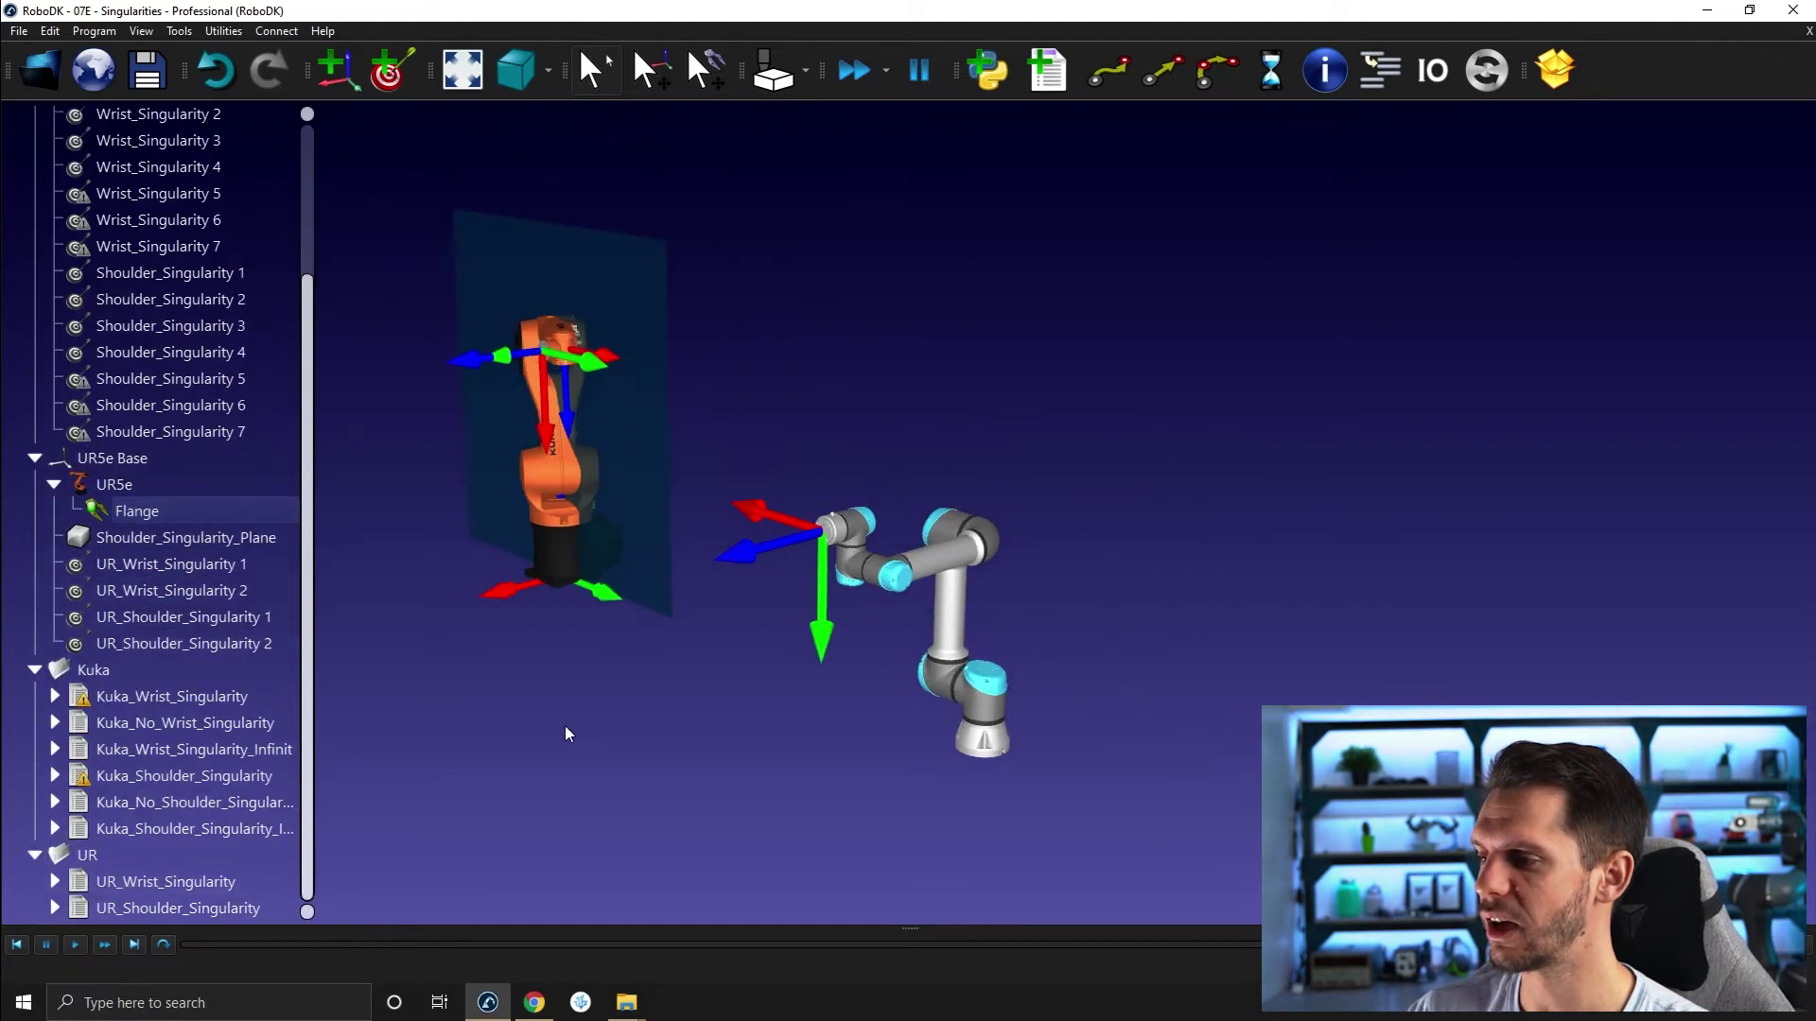
{"action": "scroll", "coordinate": [958, 477], "scroll_direction": "up", "scroll_amount": 4}
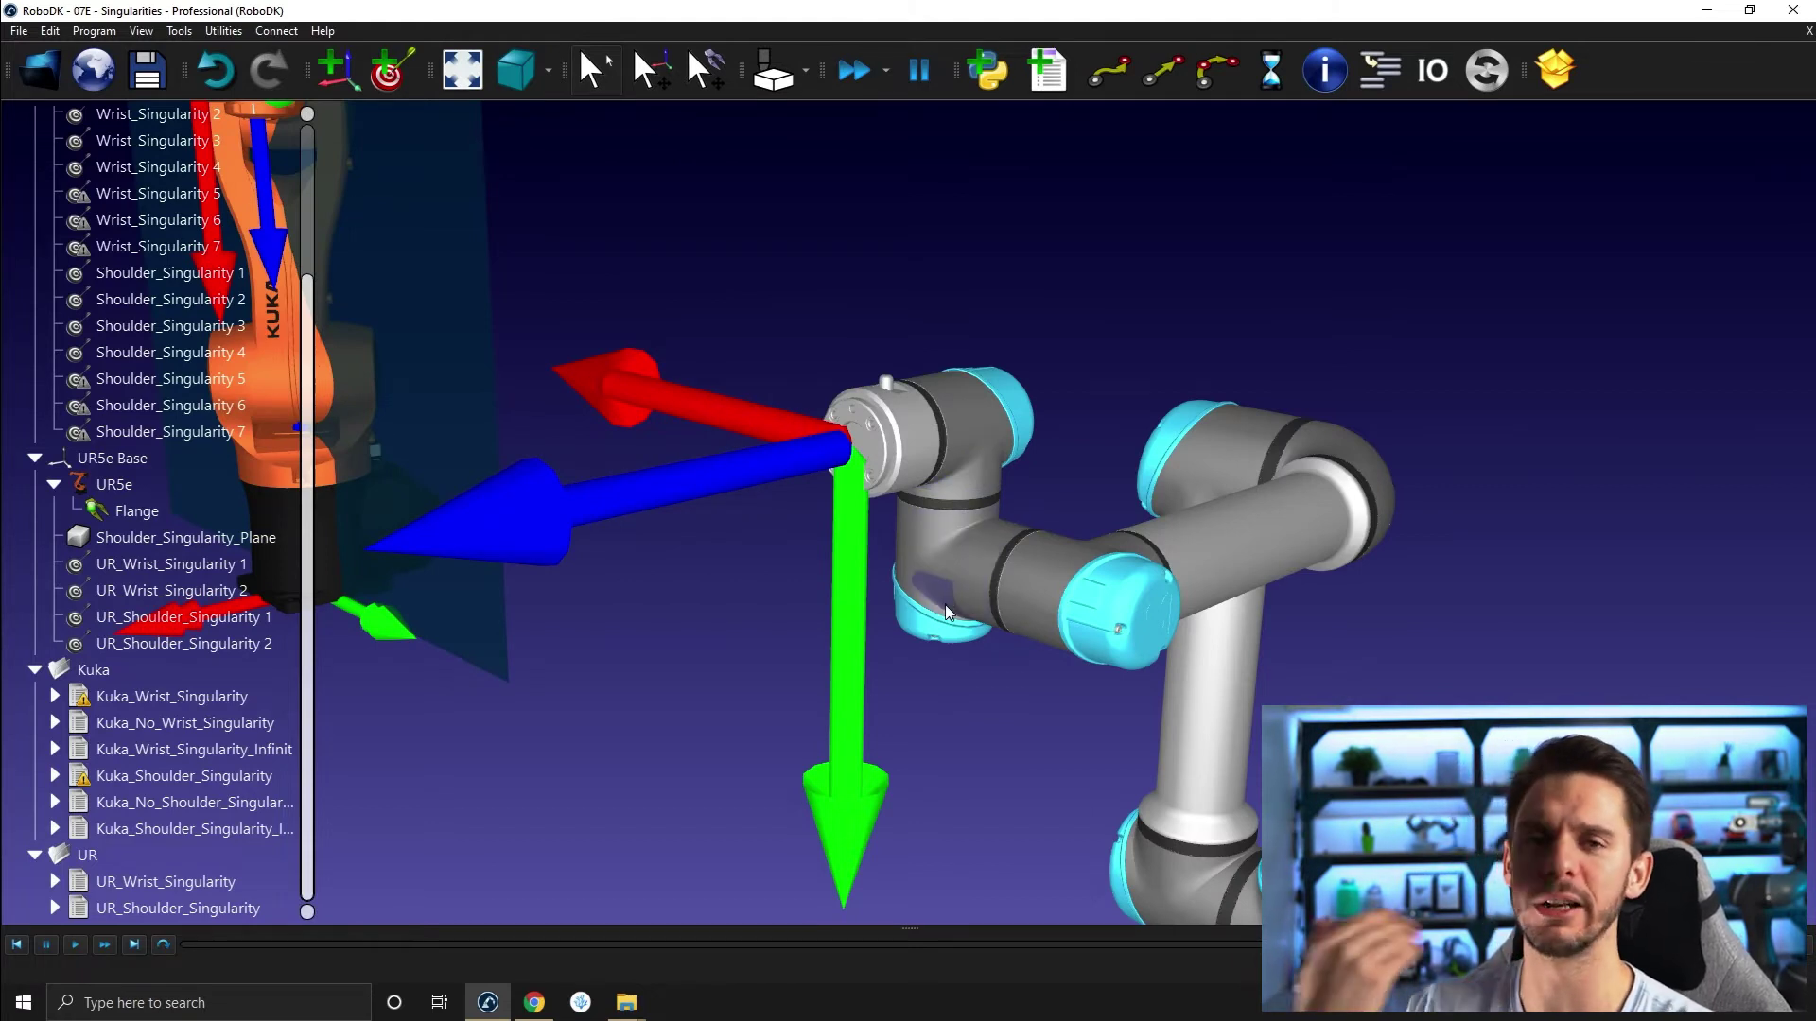
{"action": "double_click", "coordinate": [151, 565]}
{"action": "left_click_drag", "start_coordinate": [993, 536], "coordinate": [1046, 424]}
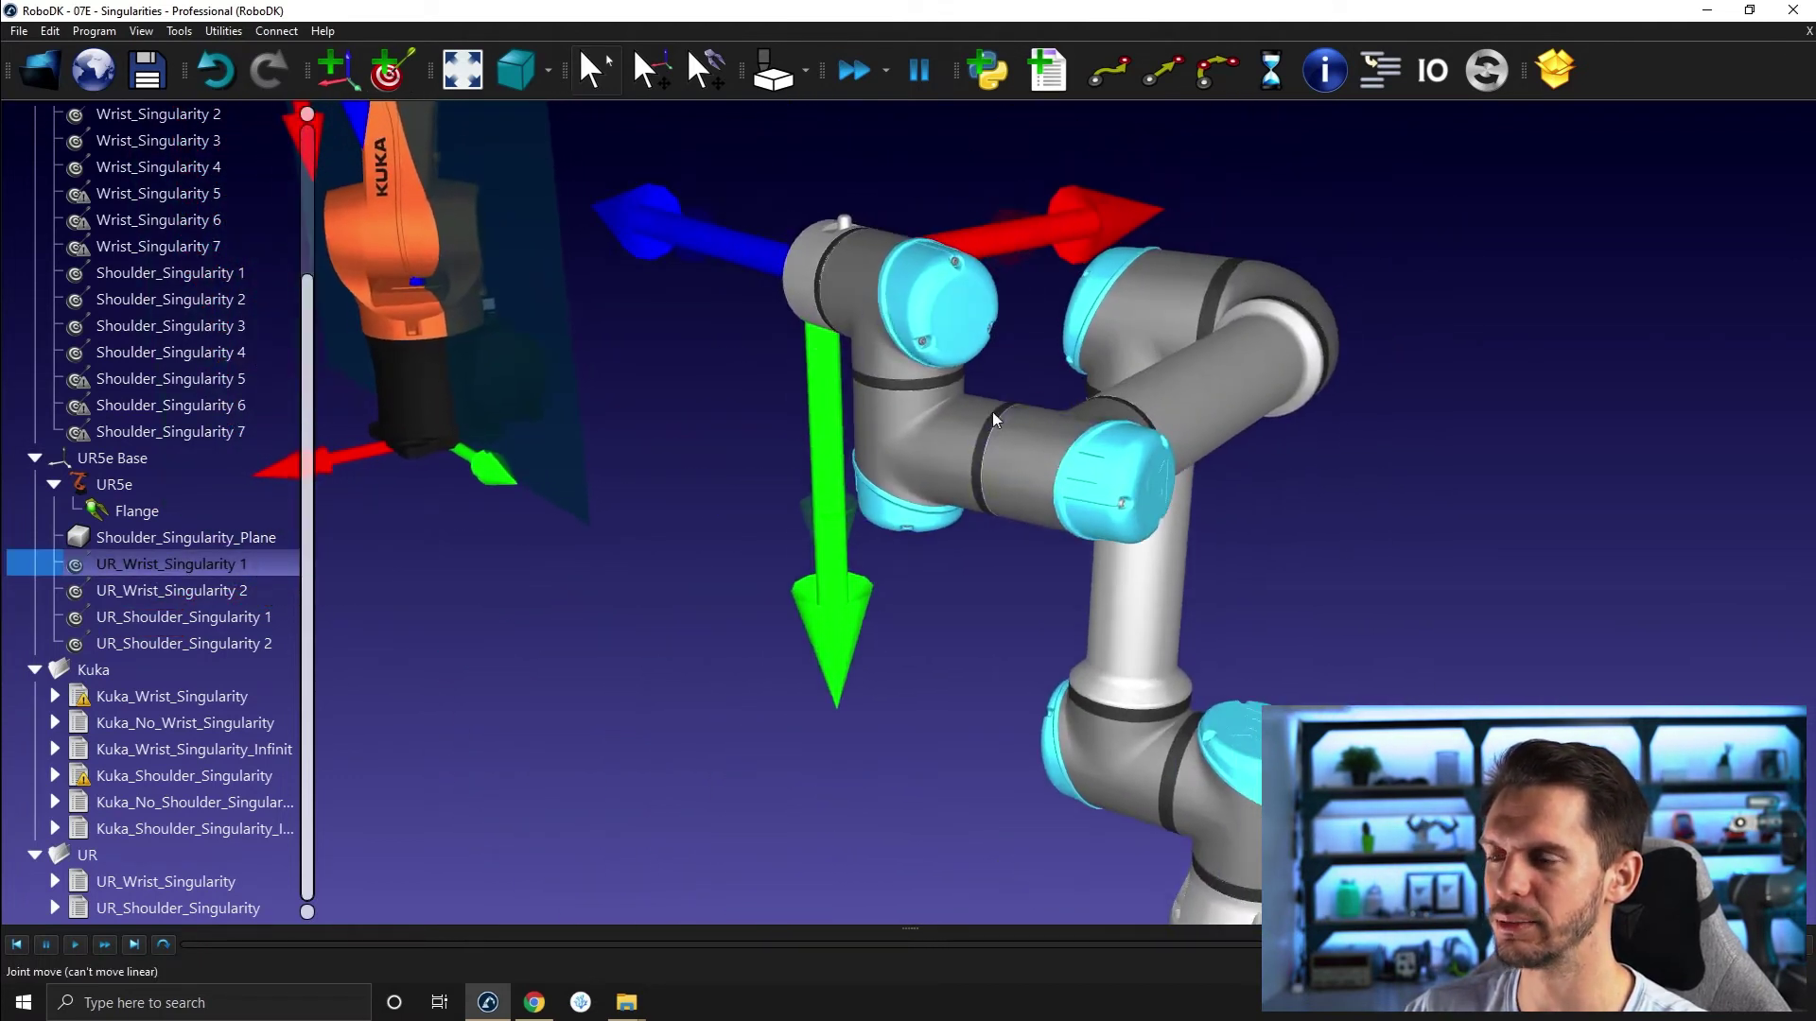
{"action": "double_click", "coordinate": [226, 590]}
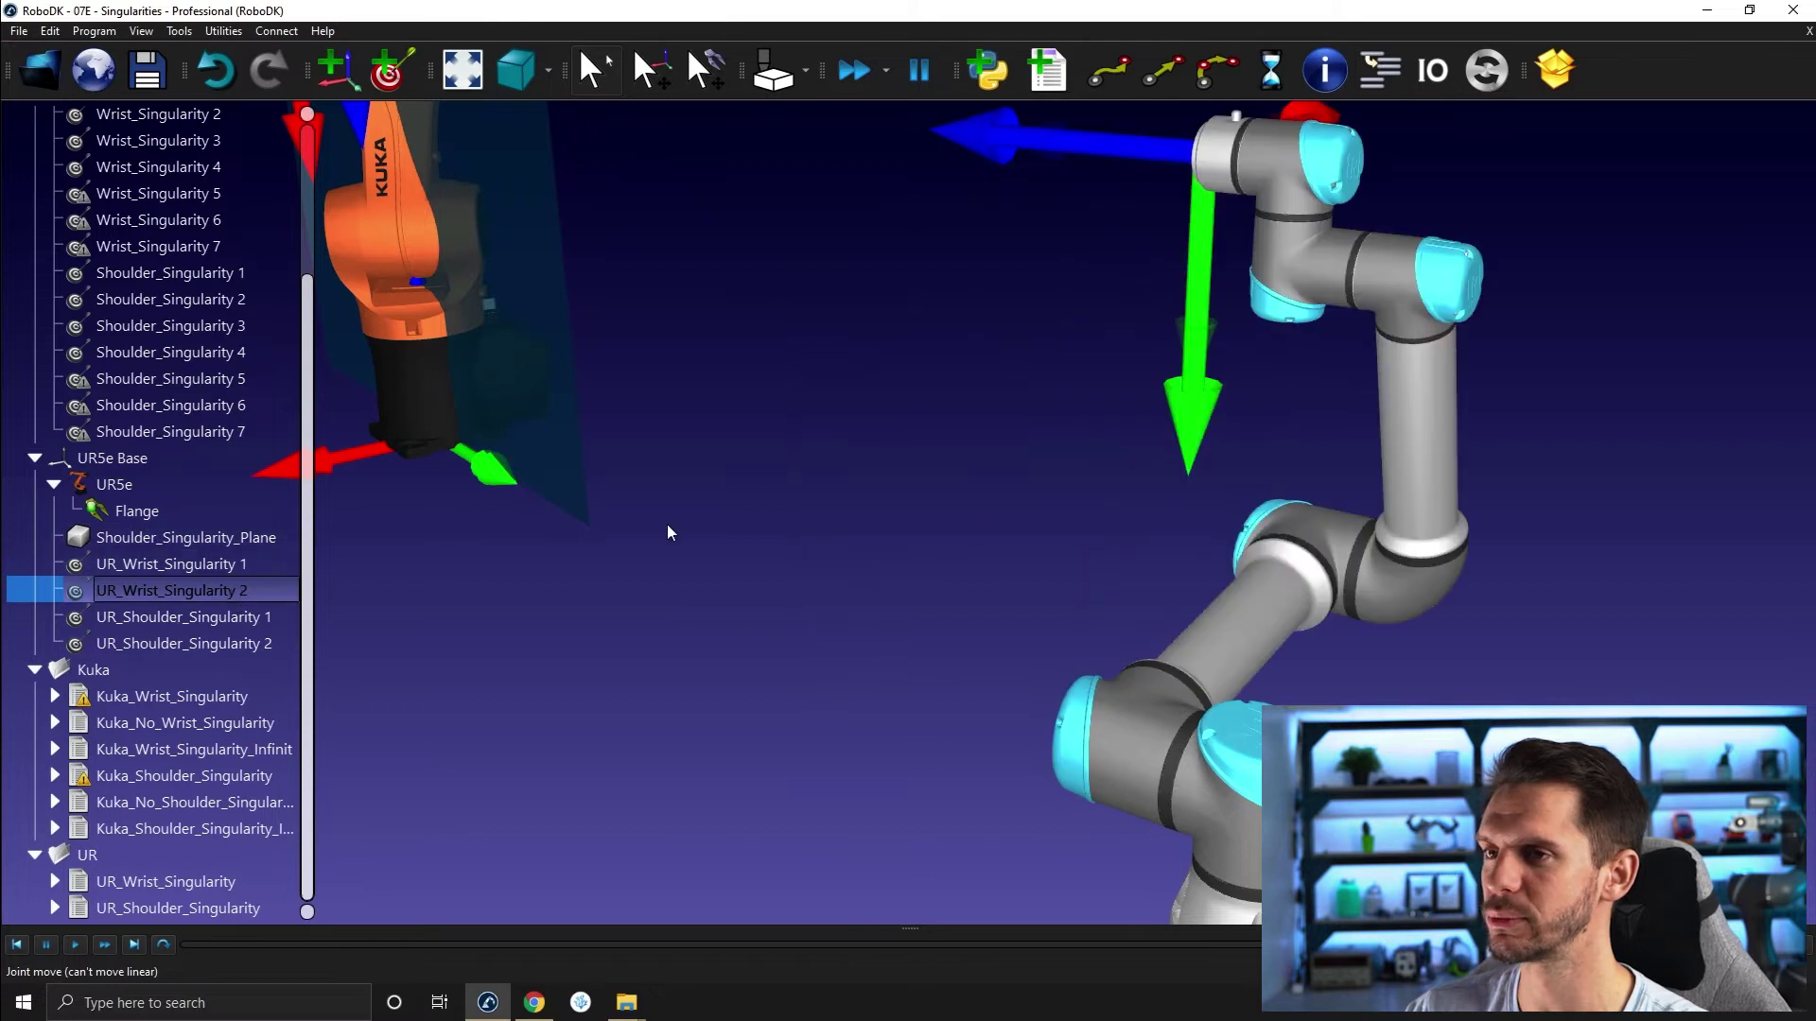
Align the UR5e and set joint 5 to 0, giving joints 0, -90, -90, 0, 0, 0.
{"action": "scroll", "coordinate": [927, 447], "scroll_direction": "down", "scroll_amount": 2}
{"action": "double_click", "coordinate": [1365, 321]}
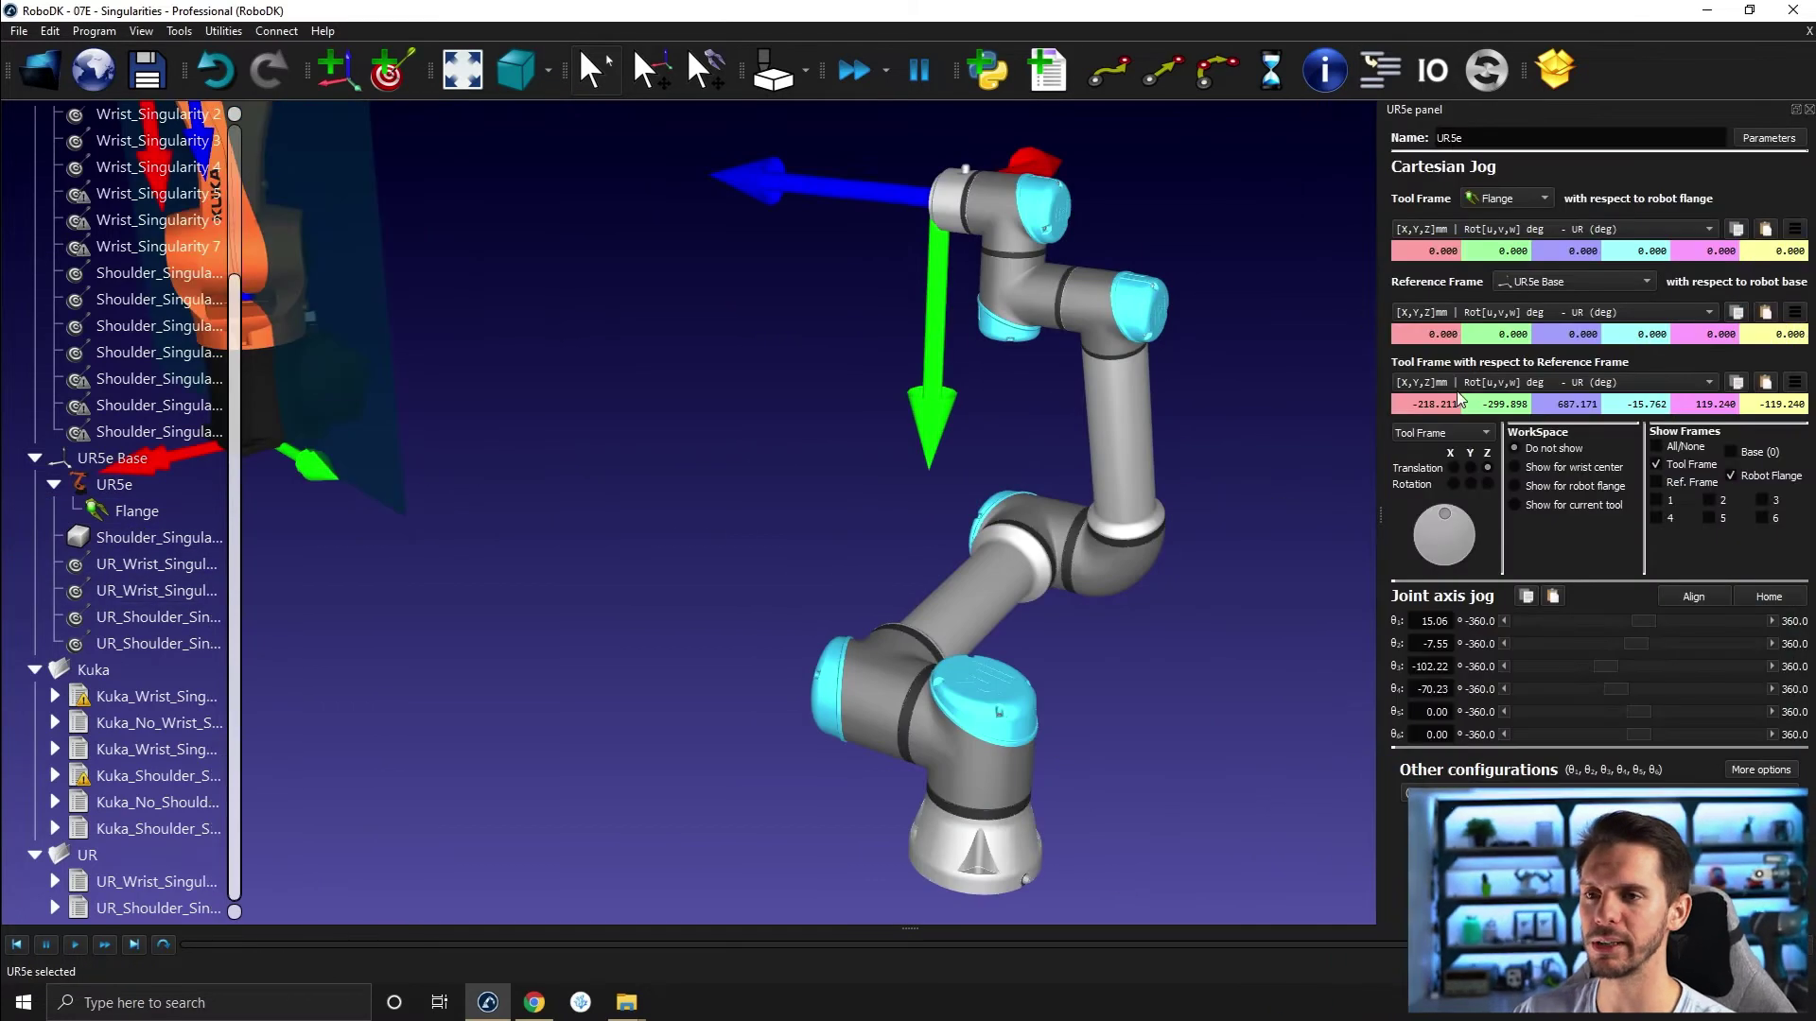
{"action": "left_click", "coordinate": [1724, 598]}
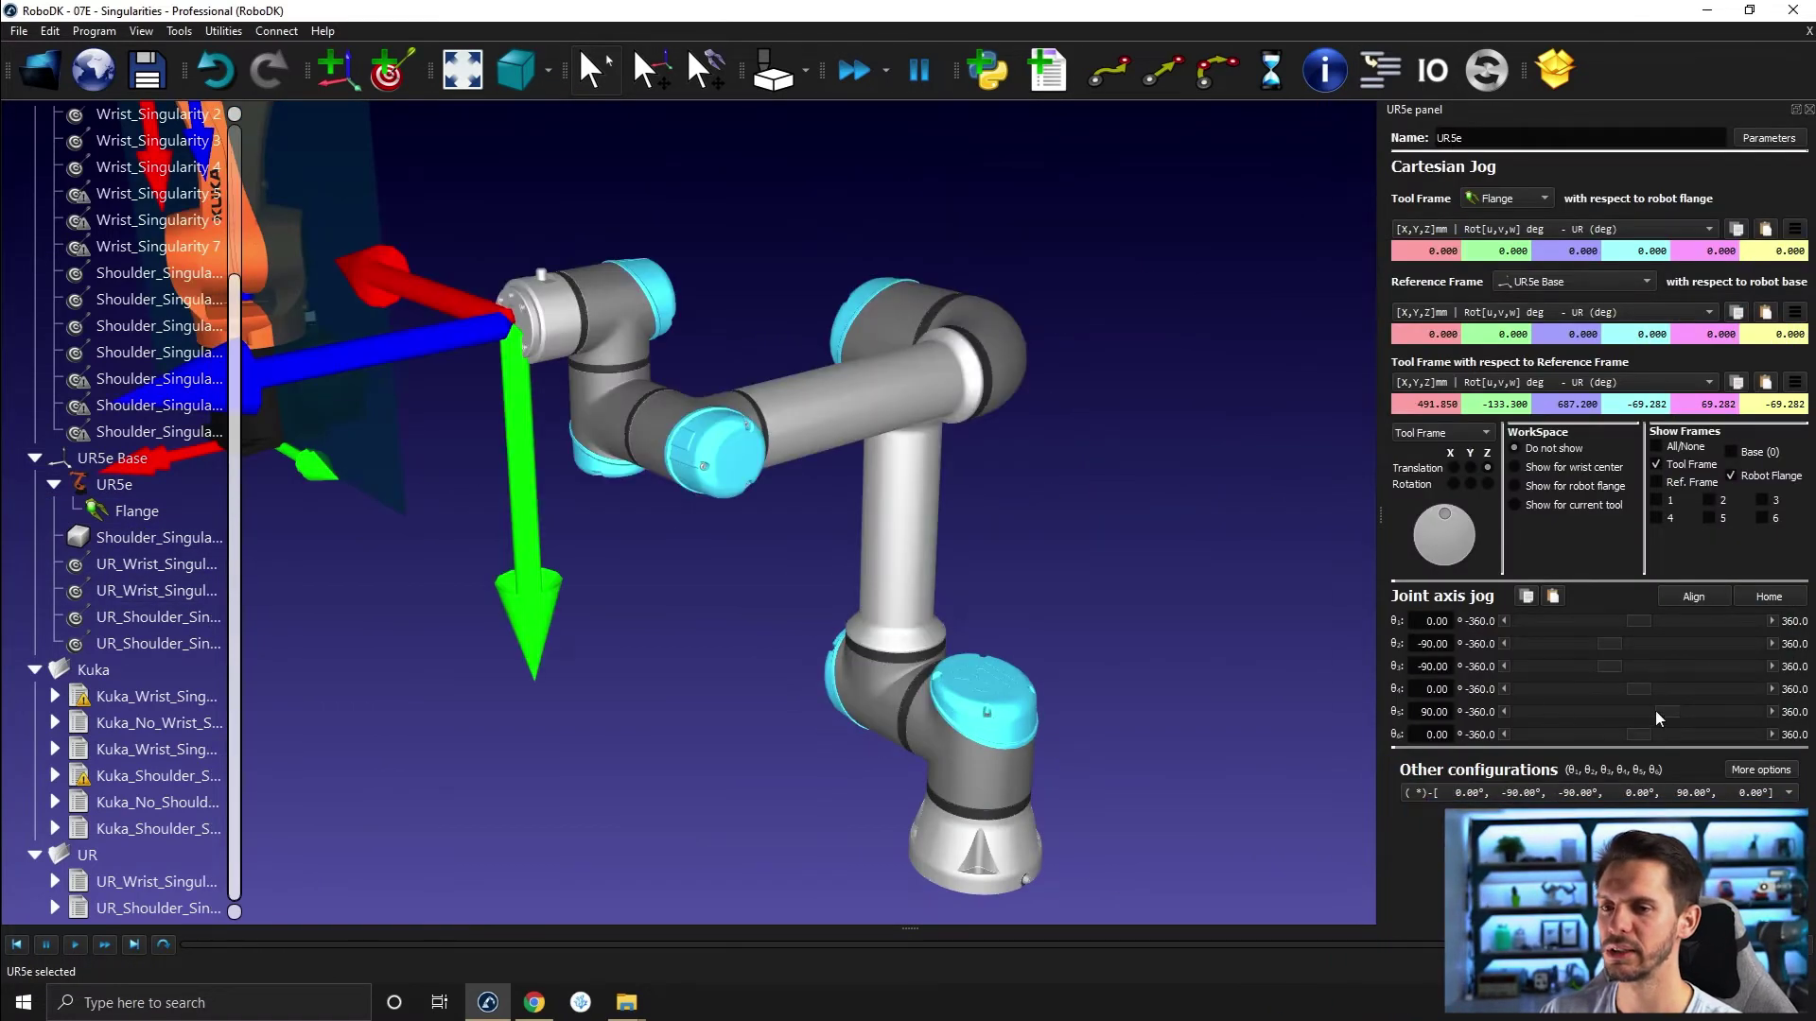
{"action": "left_click_drag", "start_coordinate": [1655, 711], "coordinate": [1639, 718]}
{"action": "double_click", "coordinate": [1432, 711]}
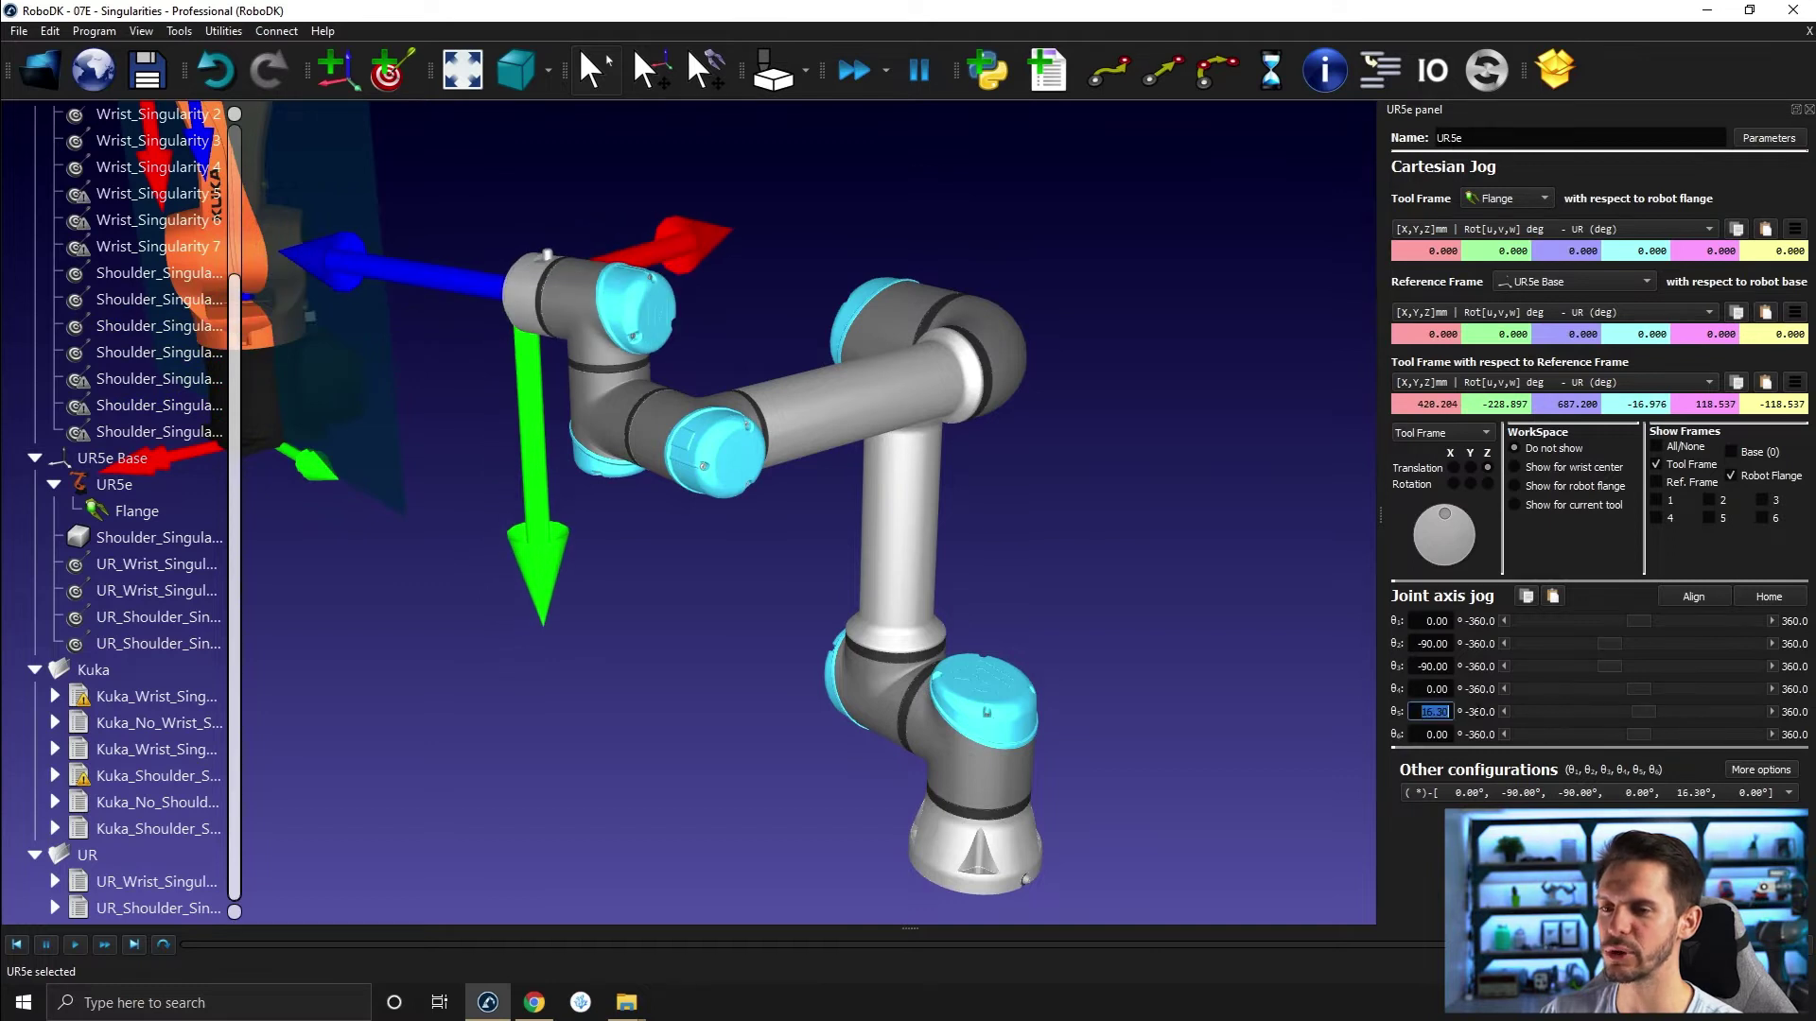
{"action": "type", "text": "0"}
{"action": "key", "text": "Return"}
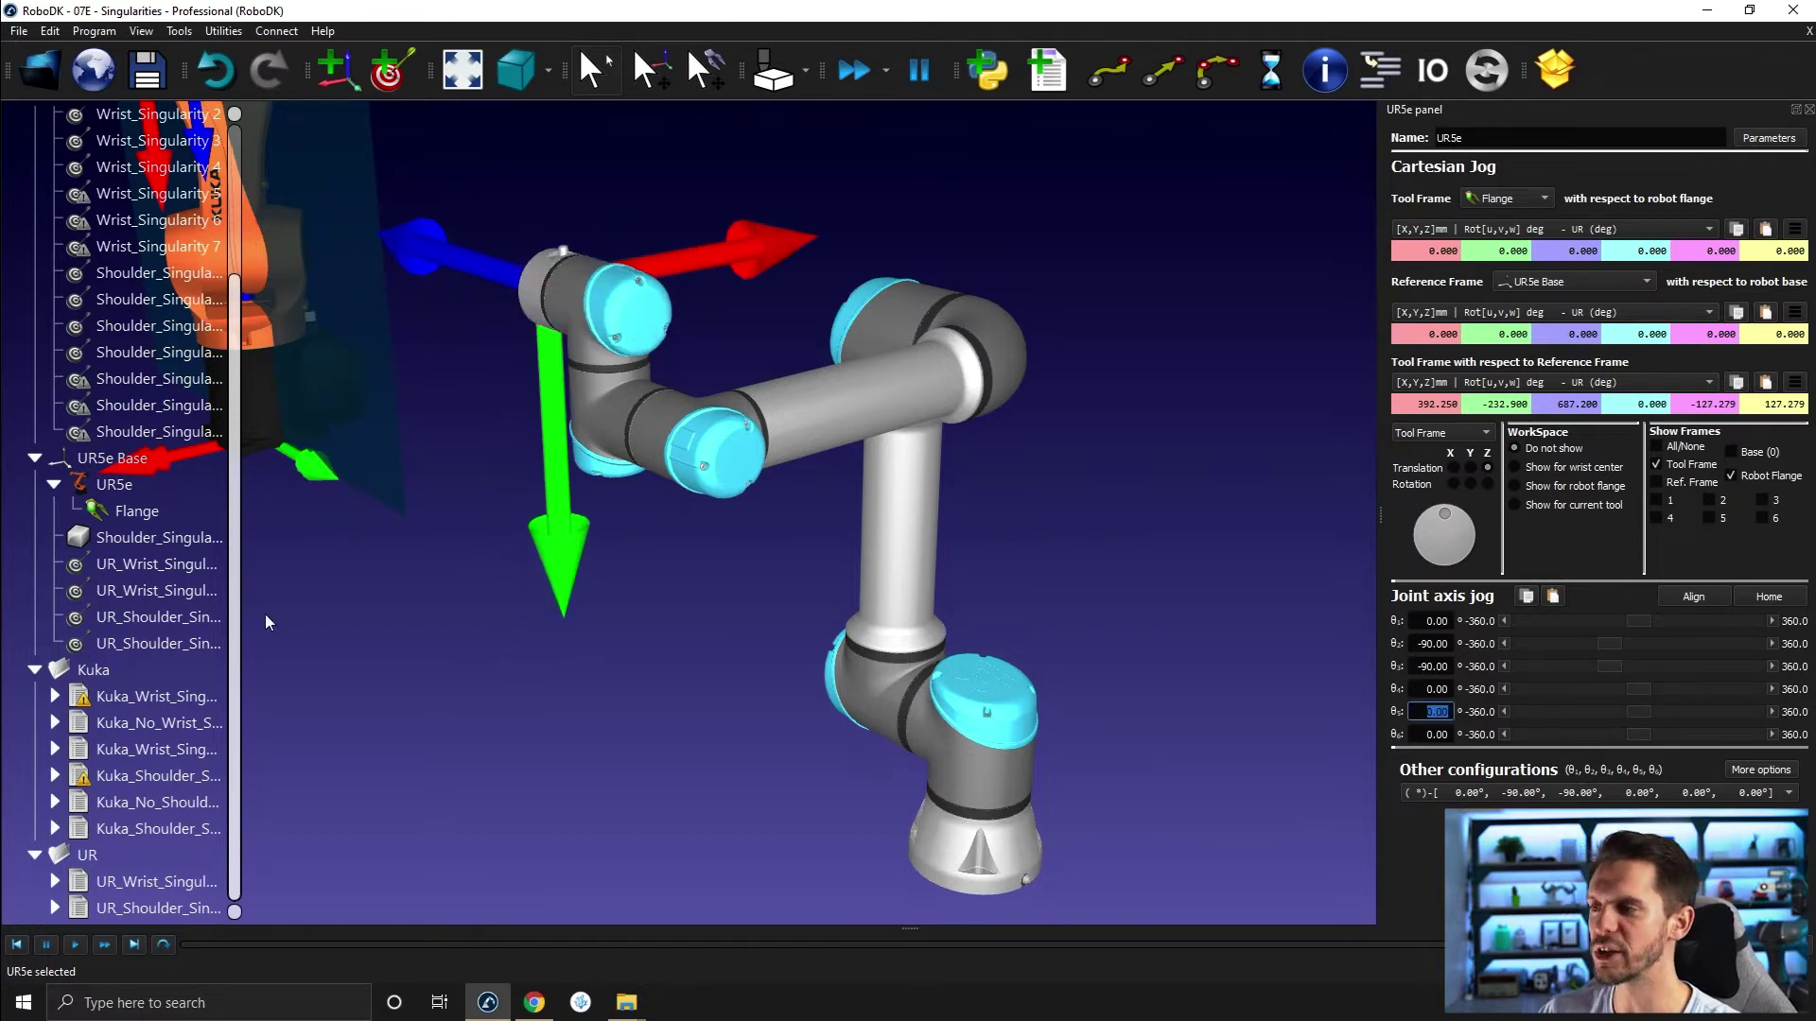
{"action": "left_click", "coordinate": [689, 444]}
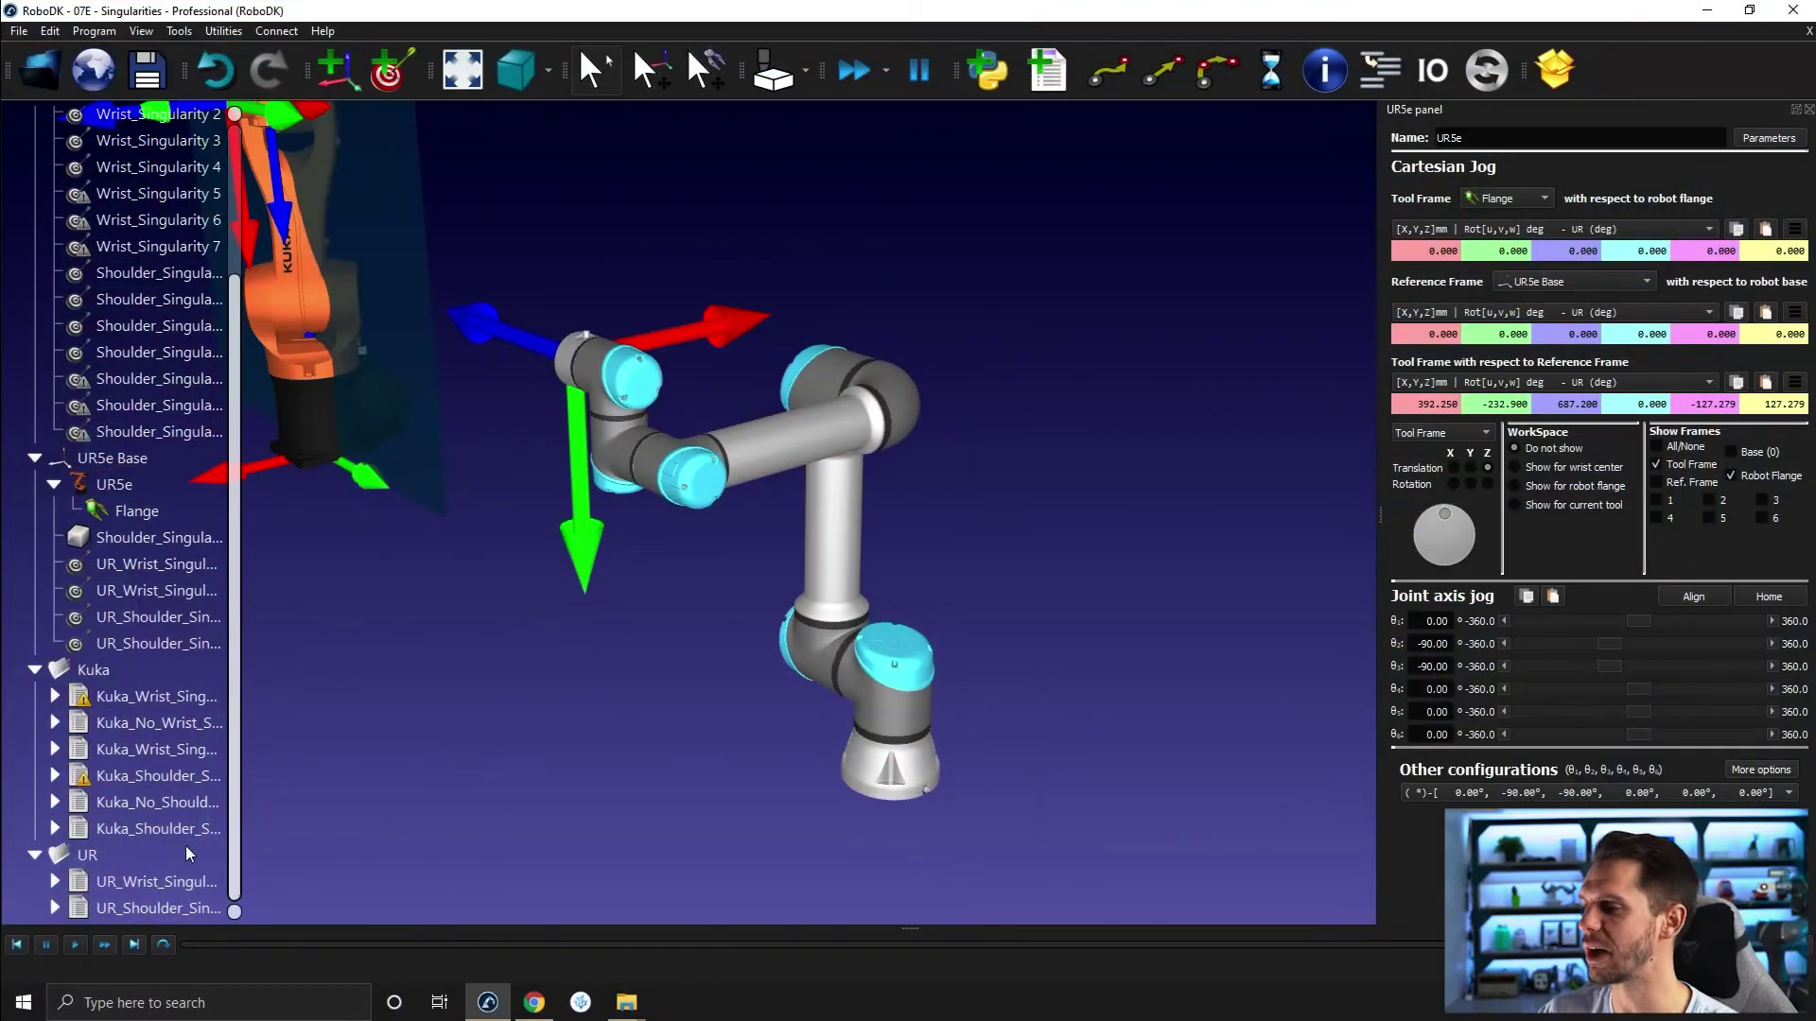
Run UR_Wrist_Singularity, move the no-solution message off the arm, and dismiss it.
{"action": "double_click", "coordinate": [111, 881]}
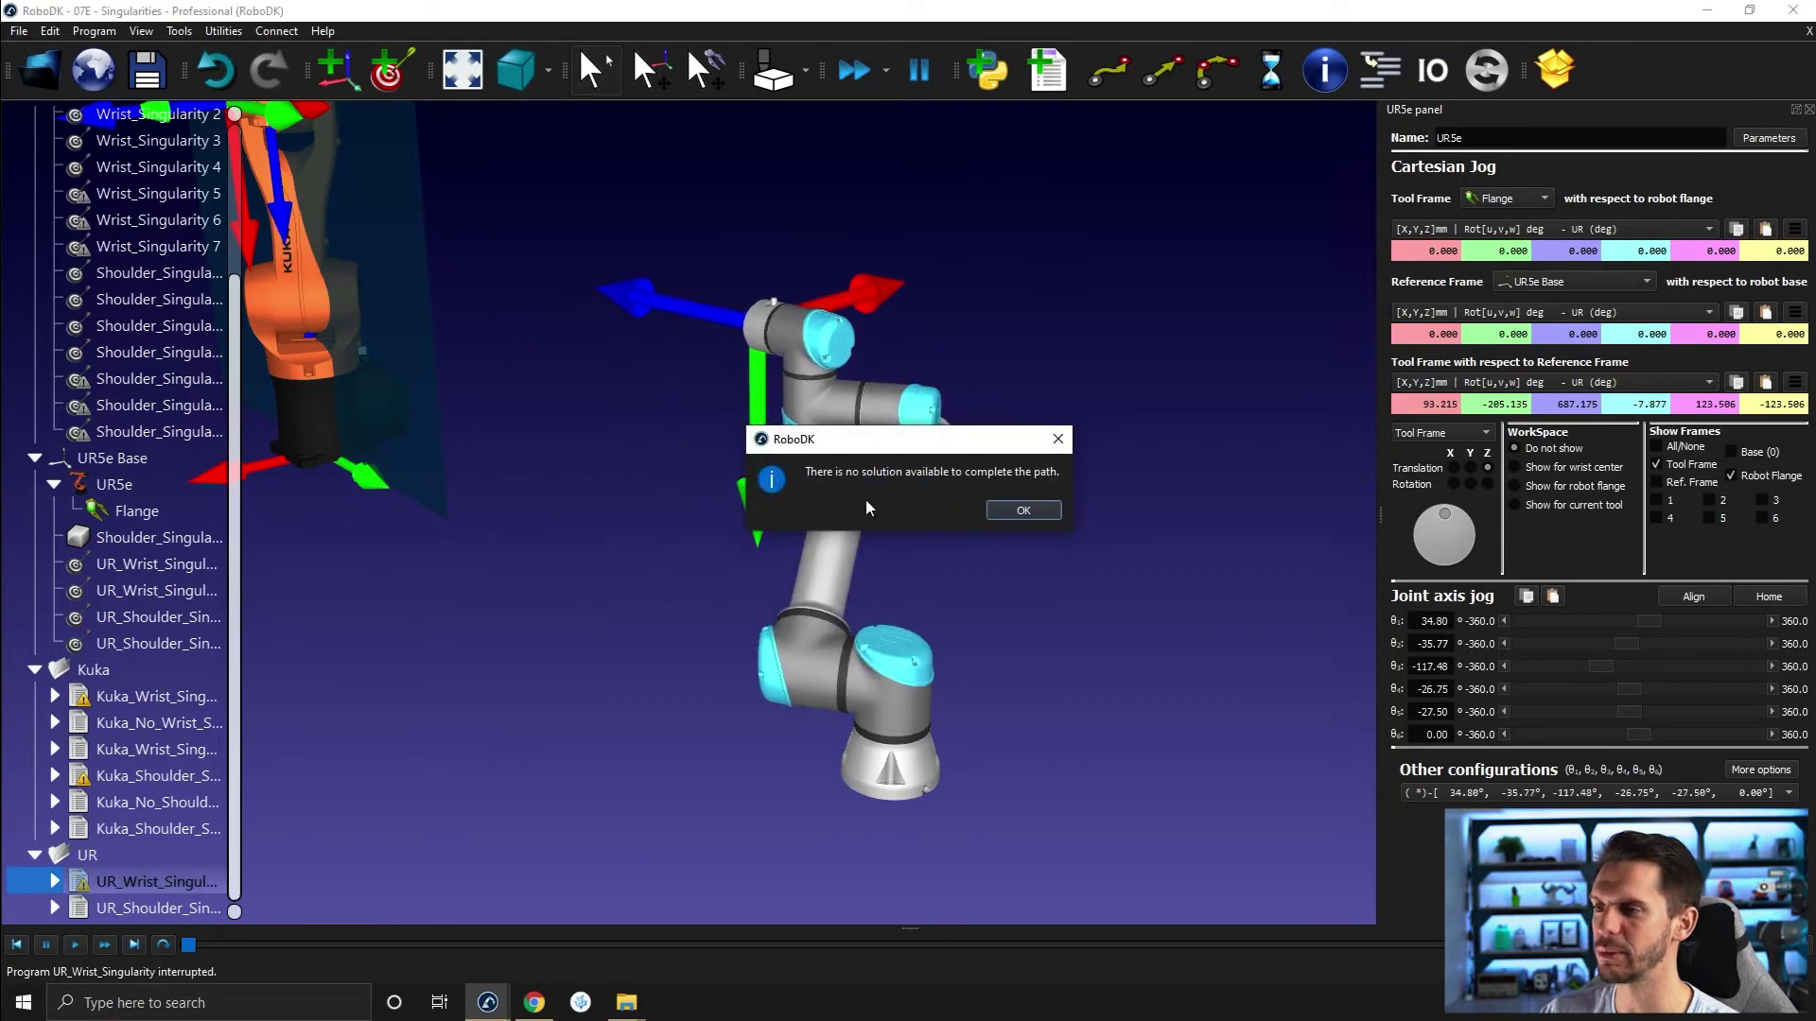
{"action": "left_click_drag", "start_coordinate": [820, 433], "coordinate": [938, 146]}
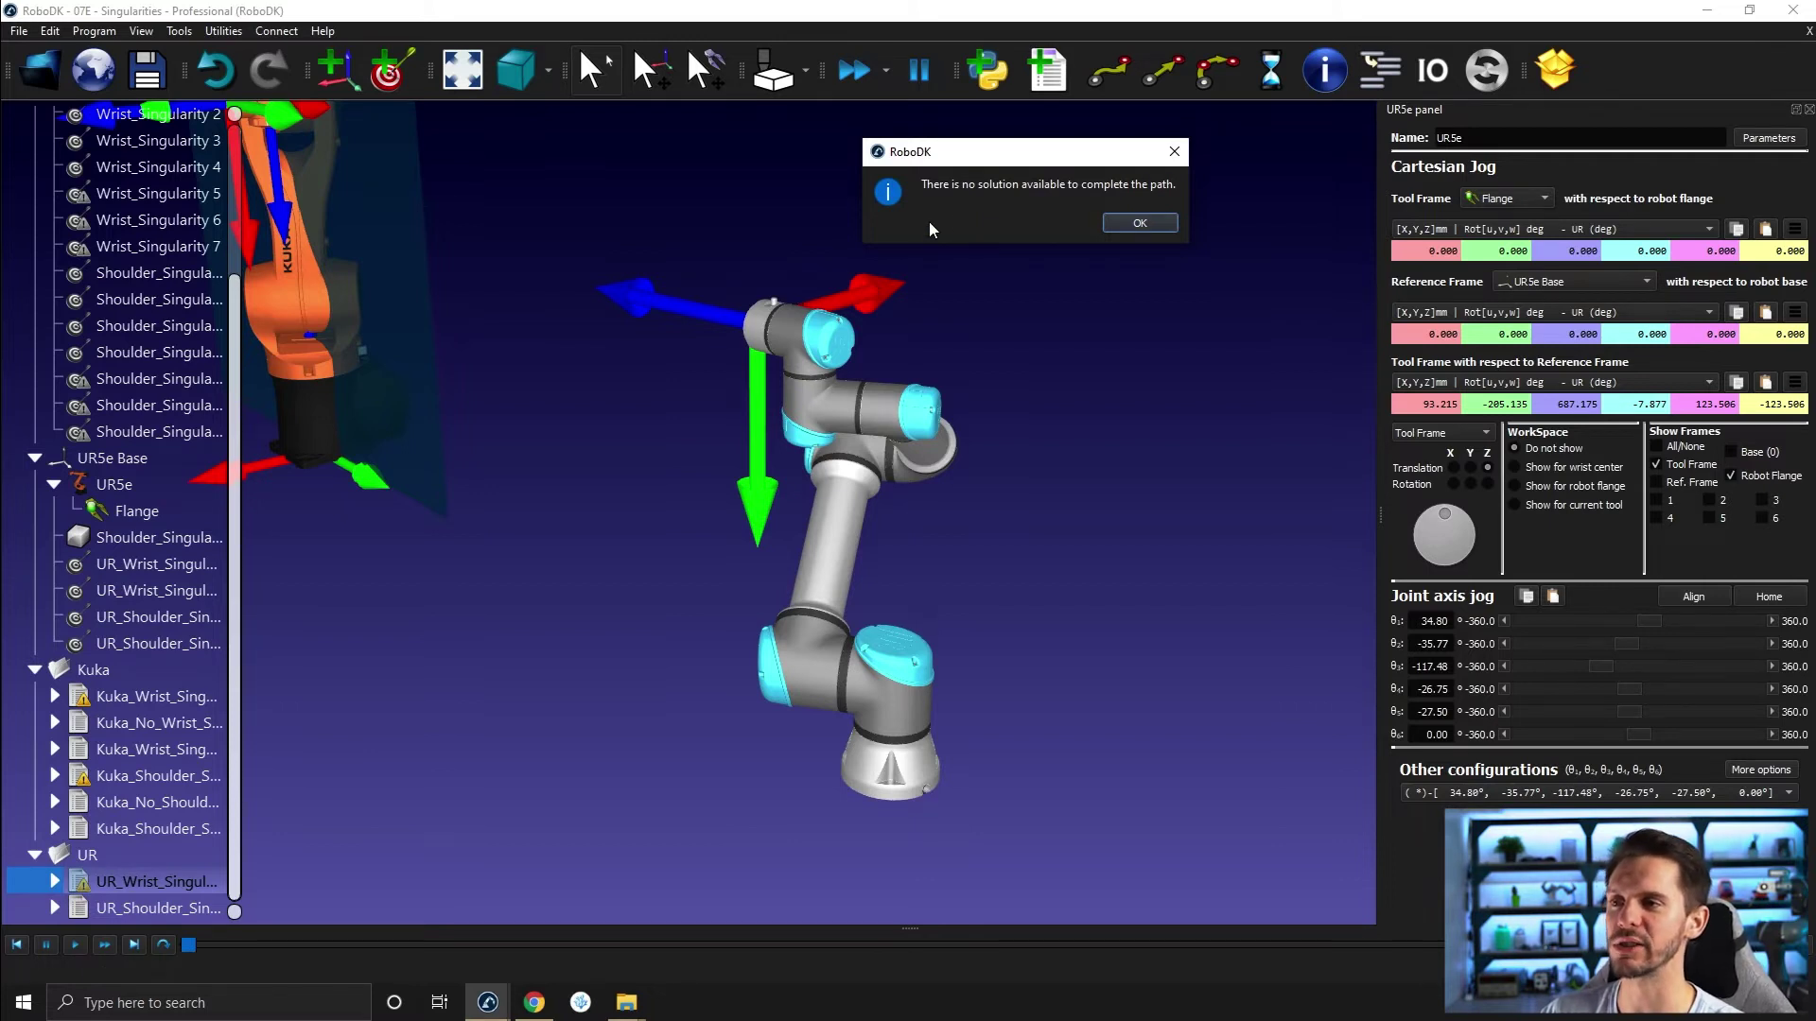
{"action": "left_click", "coordinate": [1140, 221]}
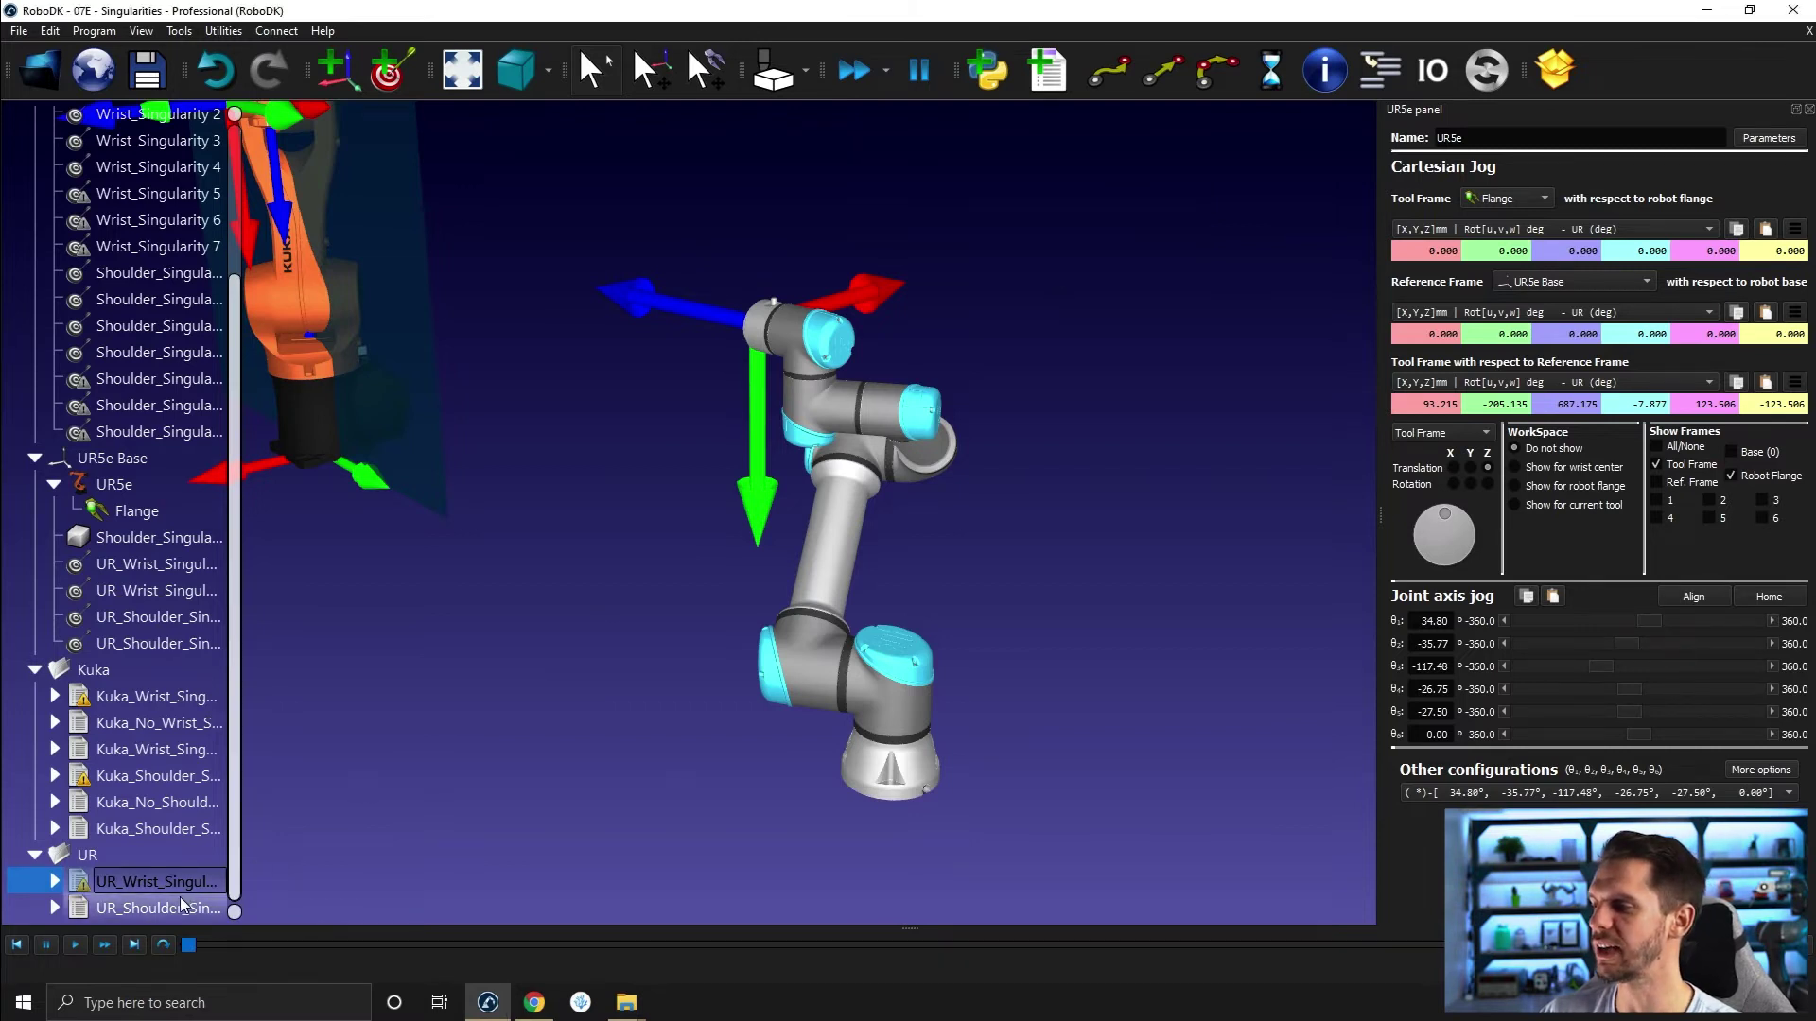
Make Shoulder_Singularity_Plane visible and rotate the view to see both robots.
{"action": "scroll", "coordinate": [182, 905], "scroll_direction": "up", "scroll_amount": 3}
{"action": "right_click", "coordinate": [104, 729]}
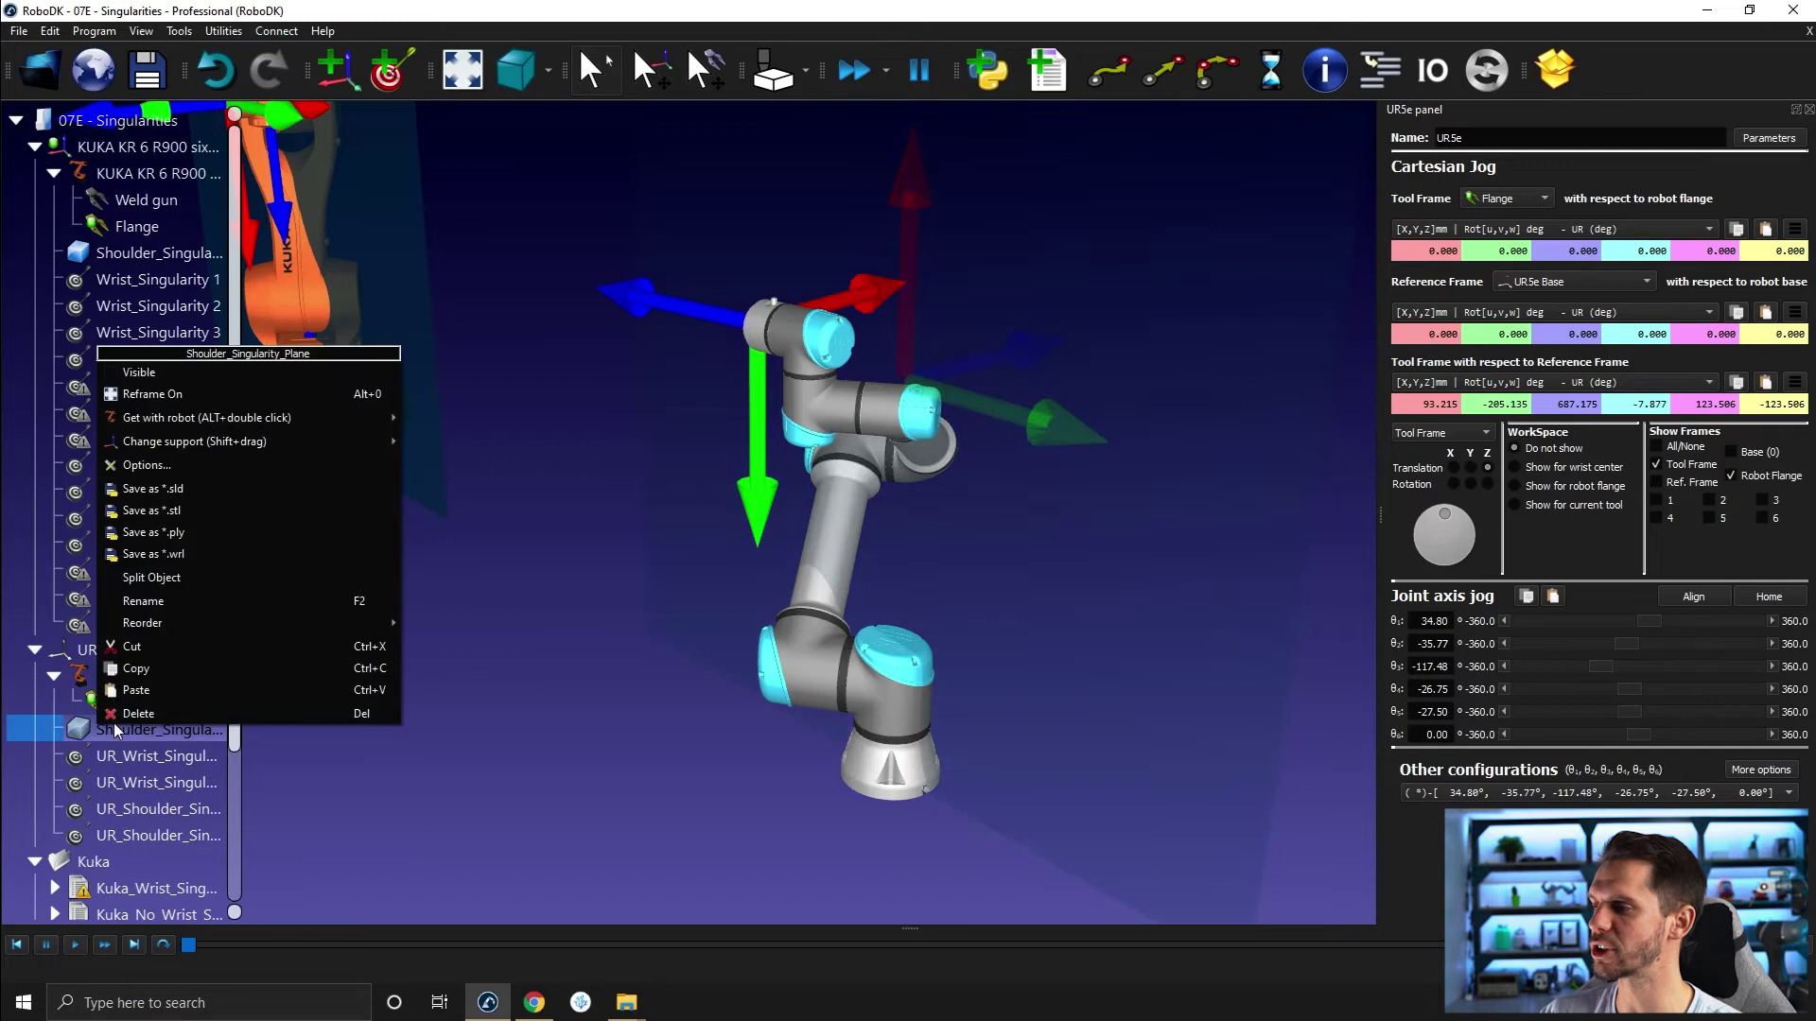
{"action": "left_click", "coordinate": [210, 372]}
{"action": "left_click_drag", "start_coordinate": [628, 457], "coordinate": [790, 675]}
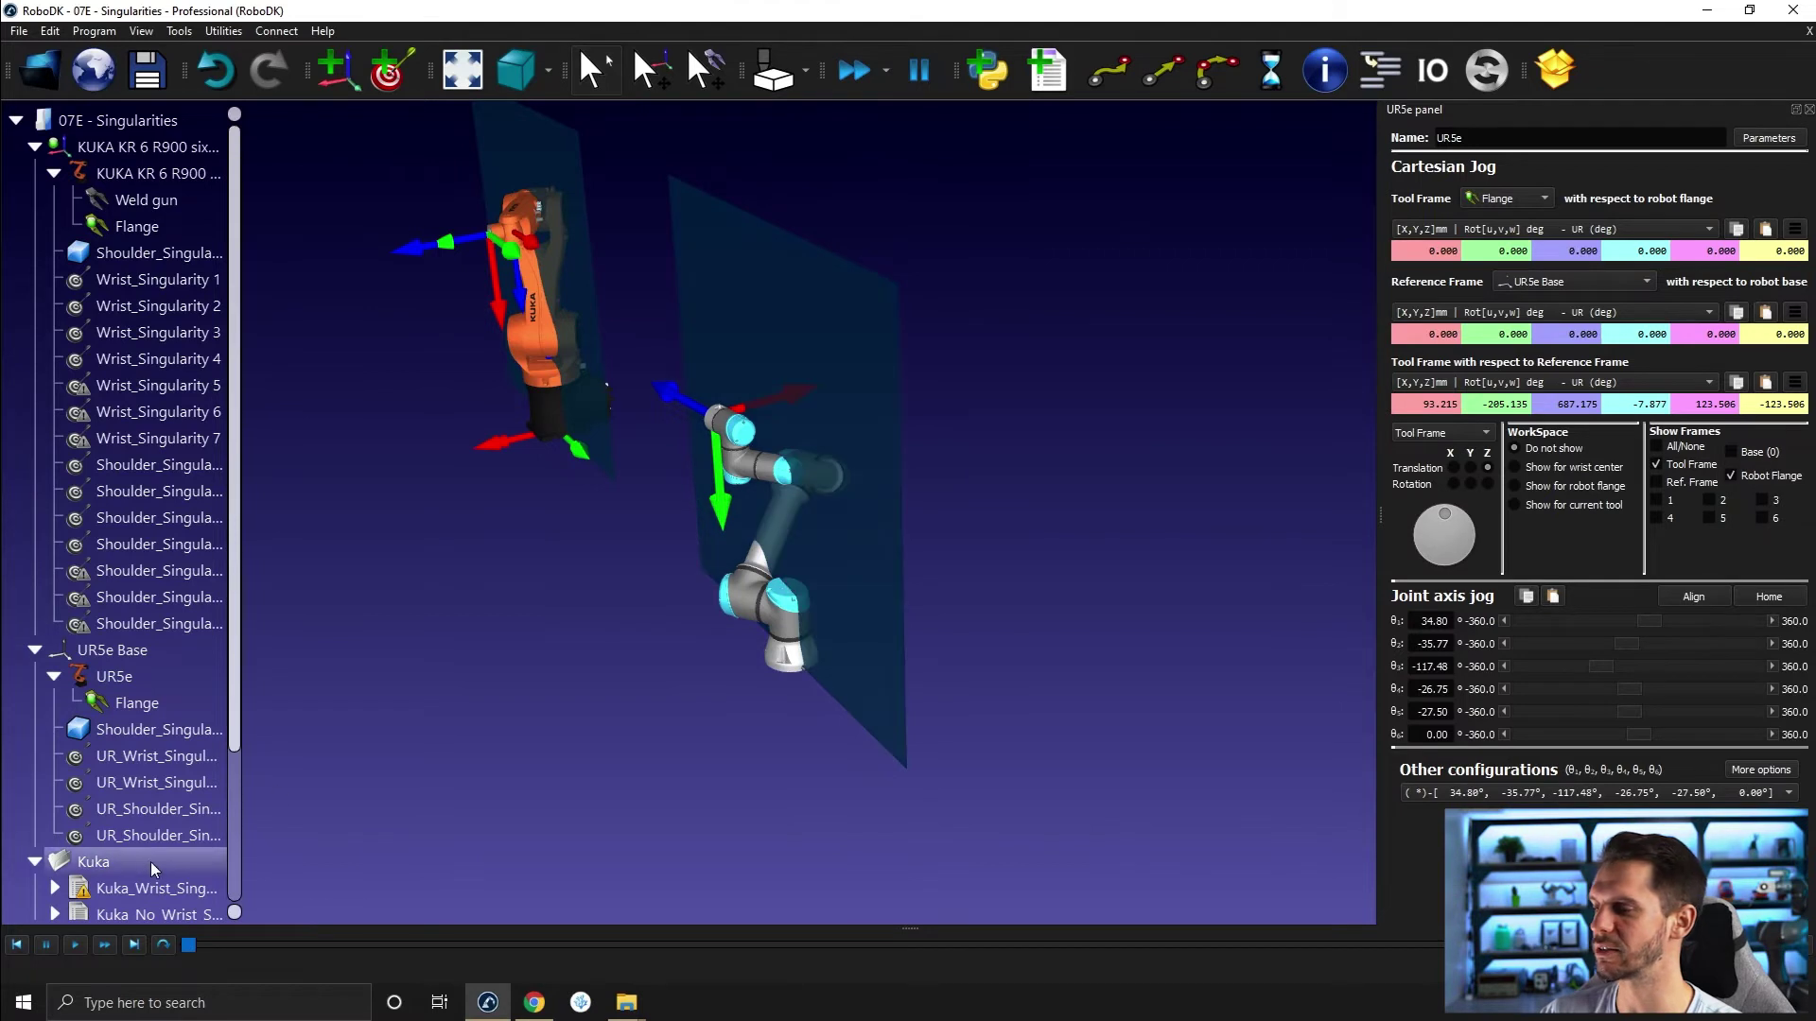
Run UR_Shoulder_Singularity until it stops with no path solution, then dismiss the error.
{"action": "scroll", "coordinate": [132, 908], "scroll_direction": "down", "scroll_amount": 3}
{"action": "double_click", "coordinate": [133, 909]}
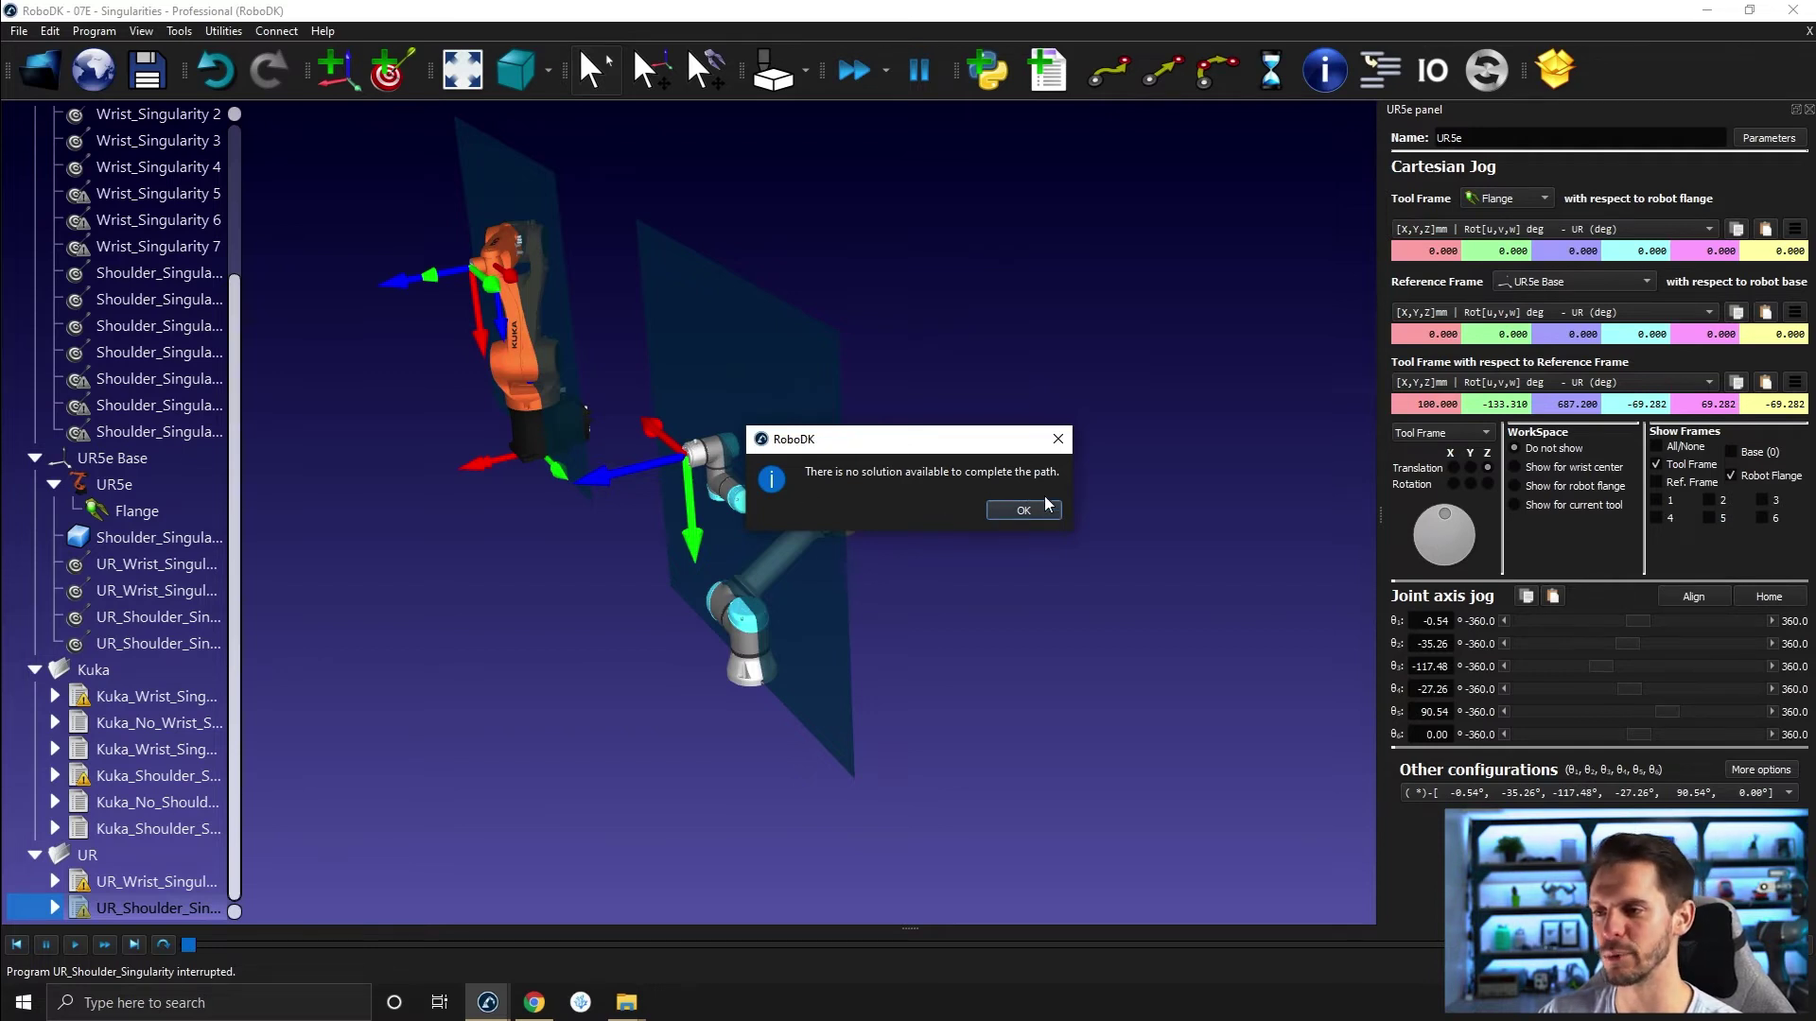
{"action": "left_click", "coordinate": [1030, 509]}
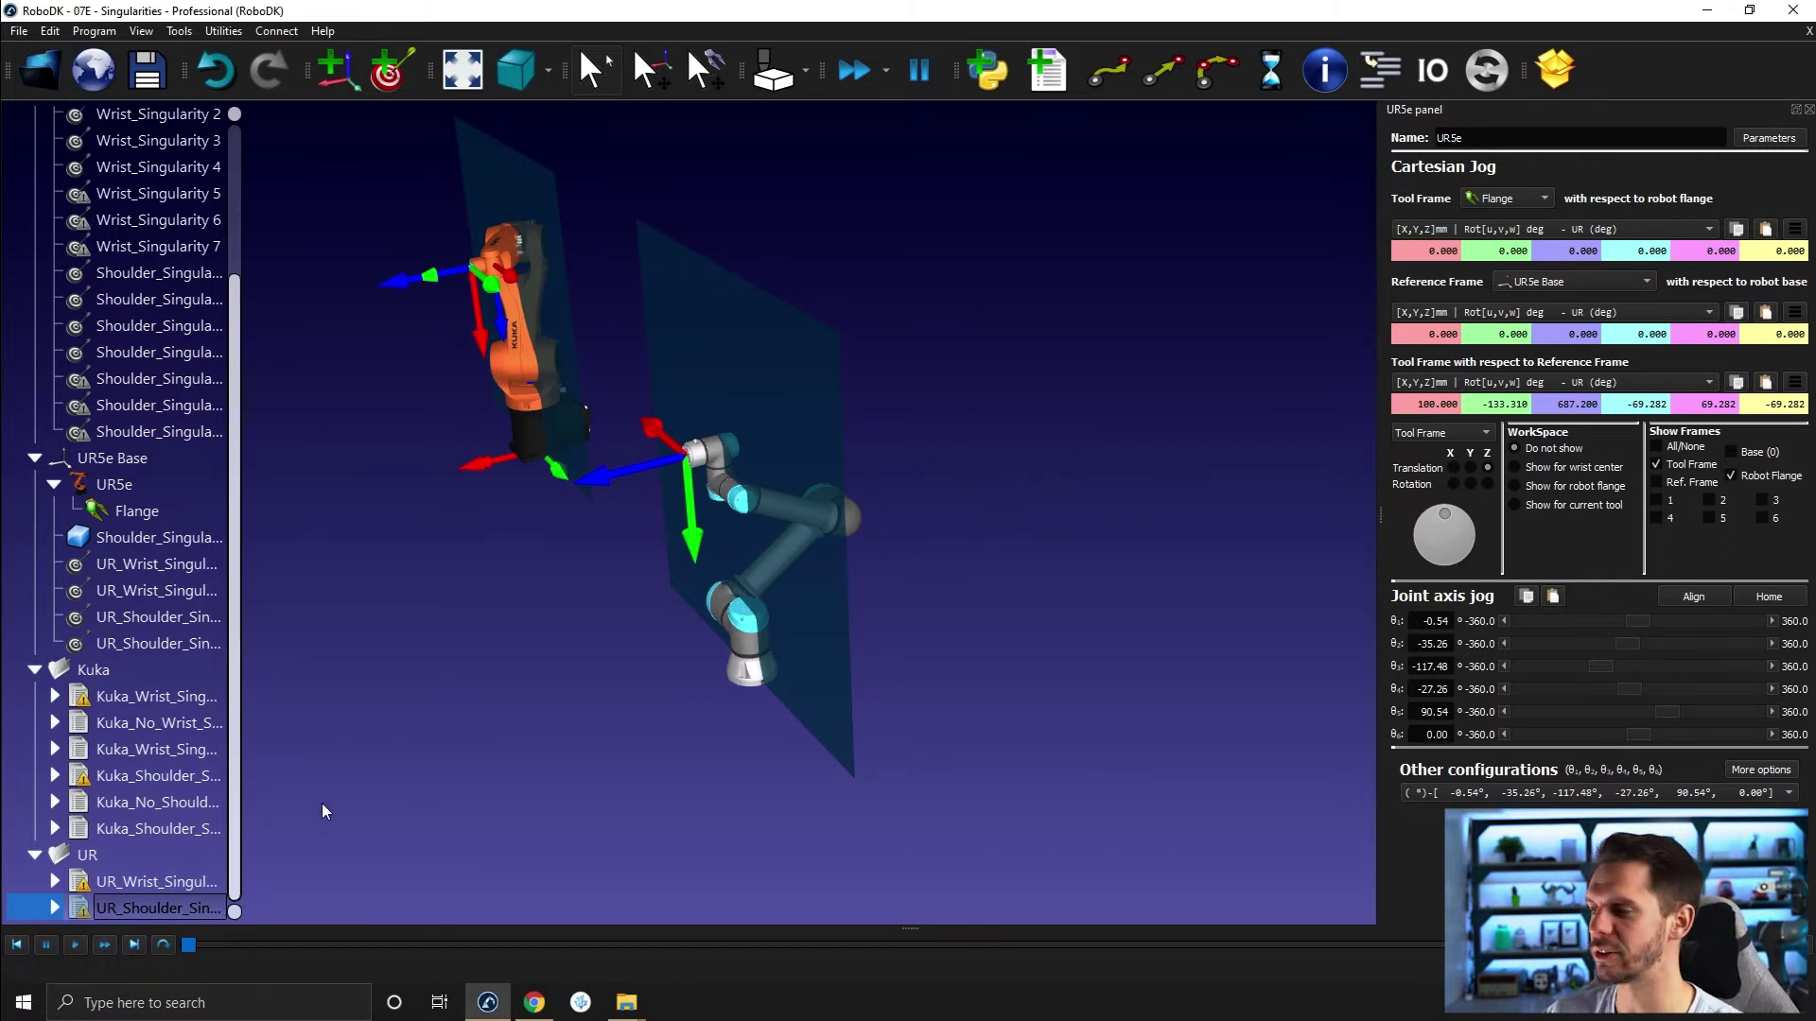
{"action": "scroll", "coordinate": [284, 615], "scroll_direction": "down", "scroll_amount": 1}
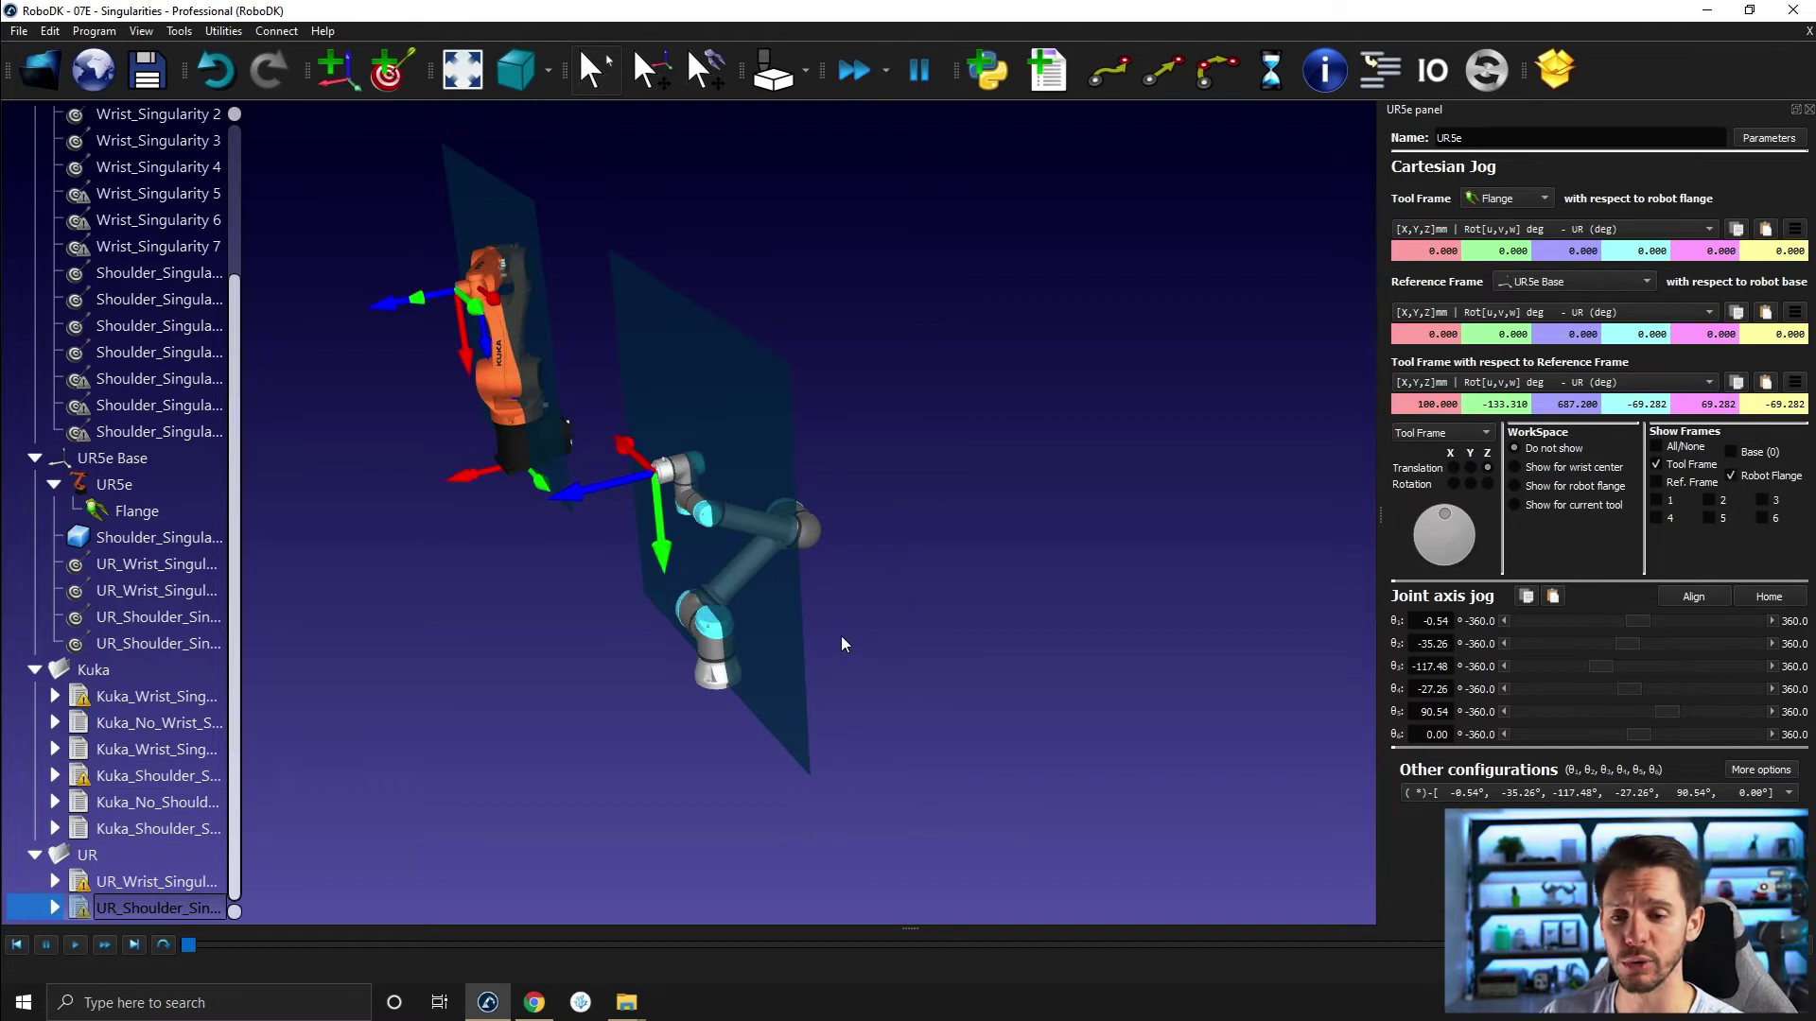
{"action": "right_click", "coordinate": [190, 907]}
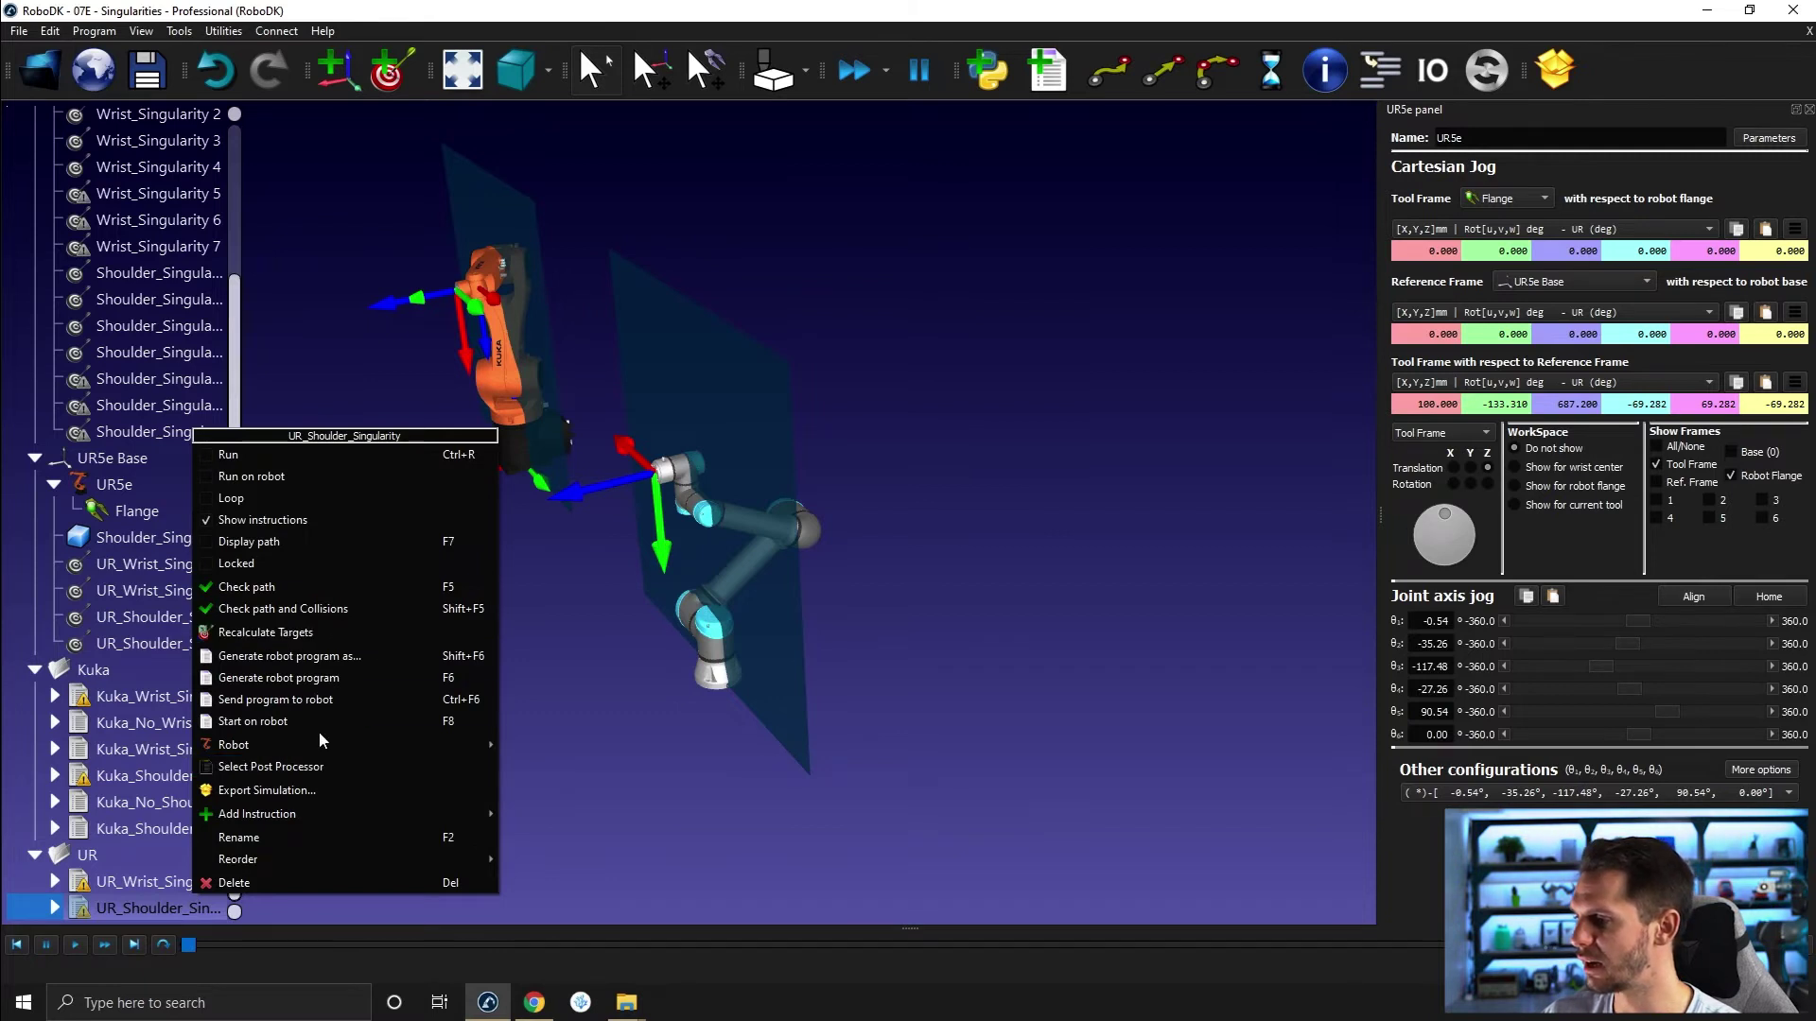
Check the UR_Shoulder_Singularity path, which fails at instruction 4's MoveL.
{"action": "left_click", "coordinate": [321, 594]}
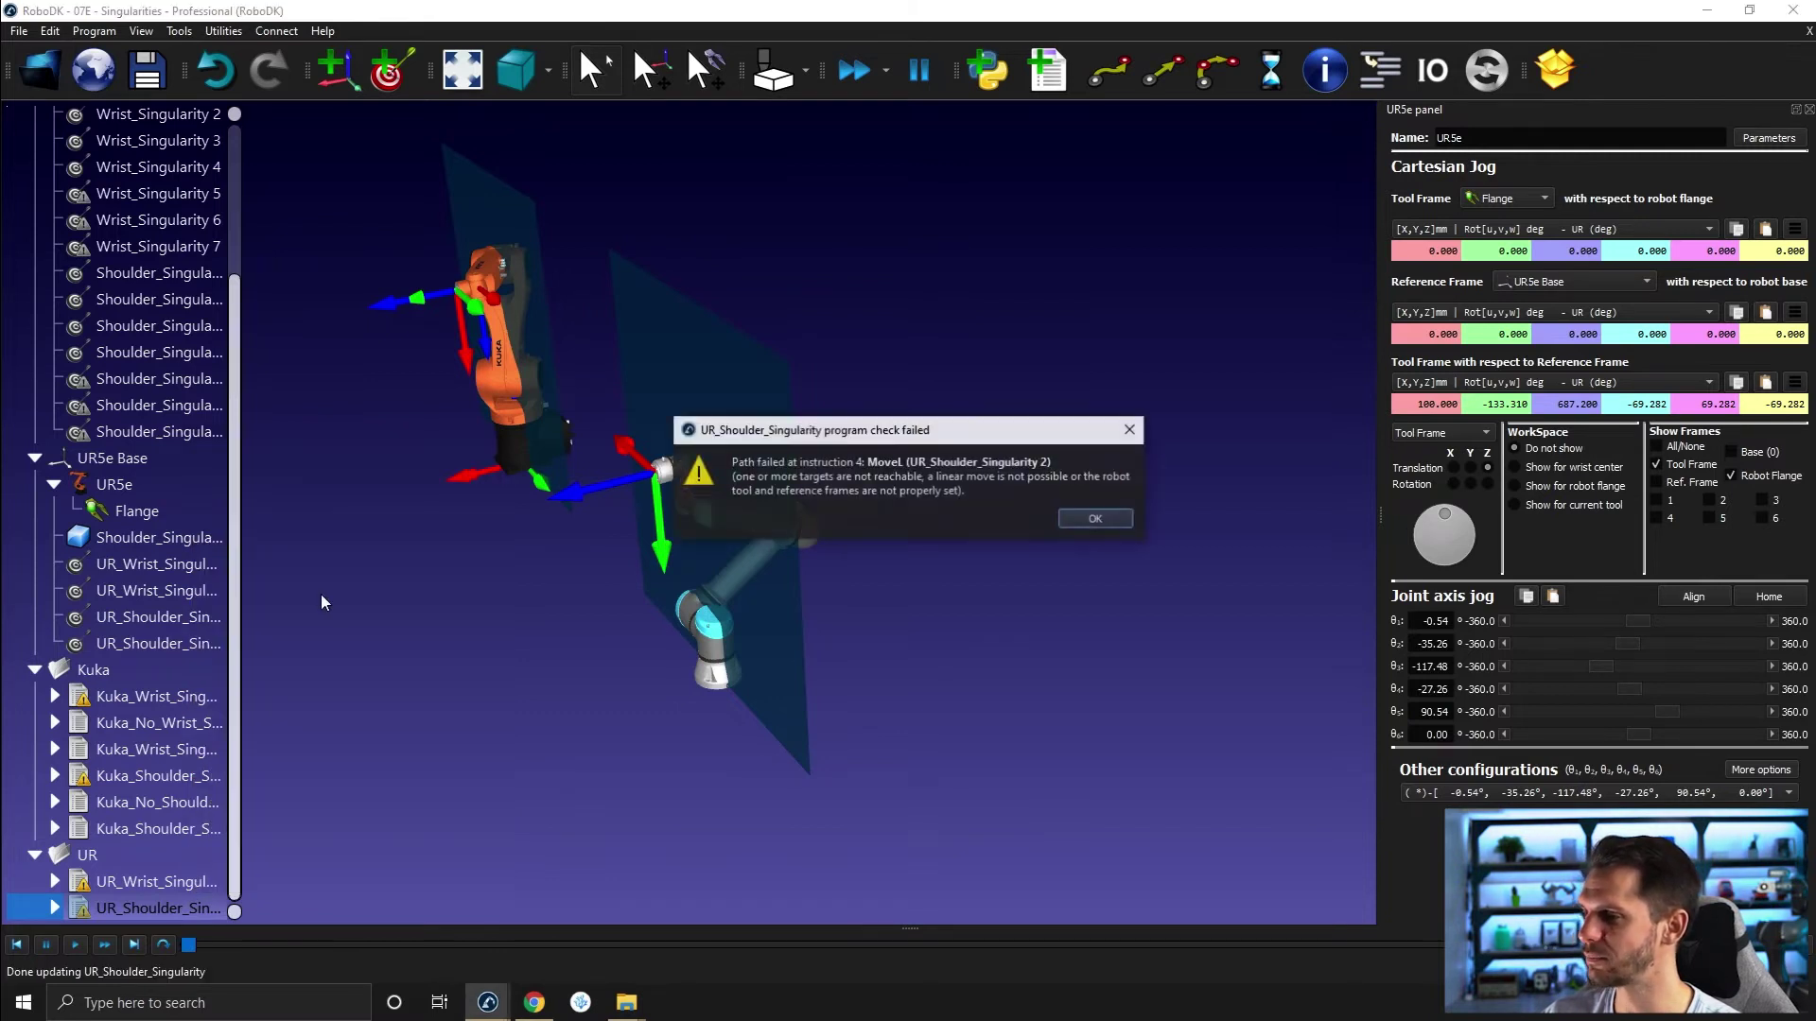
{"action": "left_click_drag", "start_coordinate": [805, 437], "coordinate": [873, 275]}
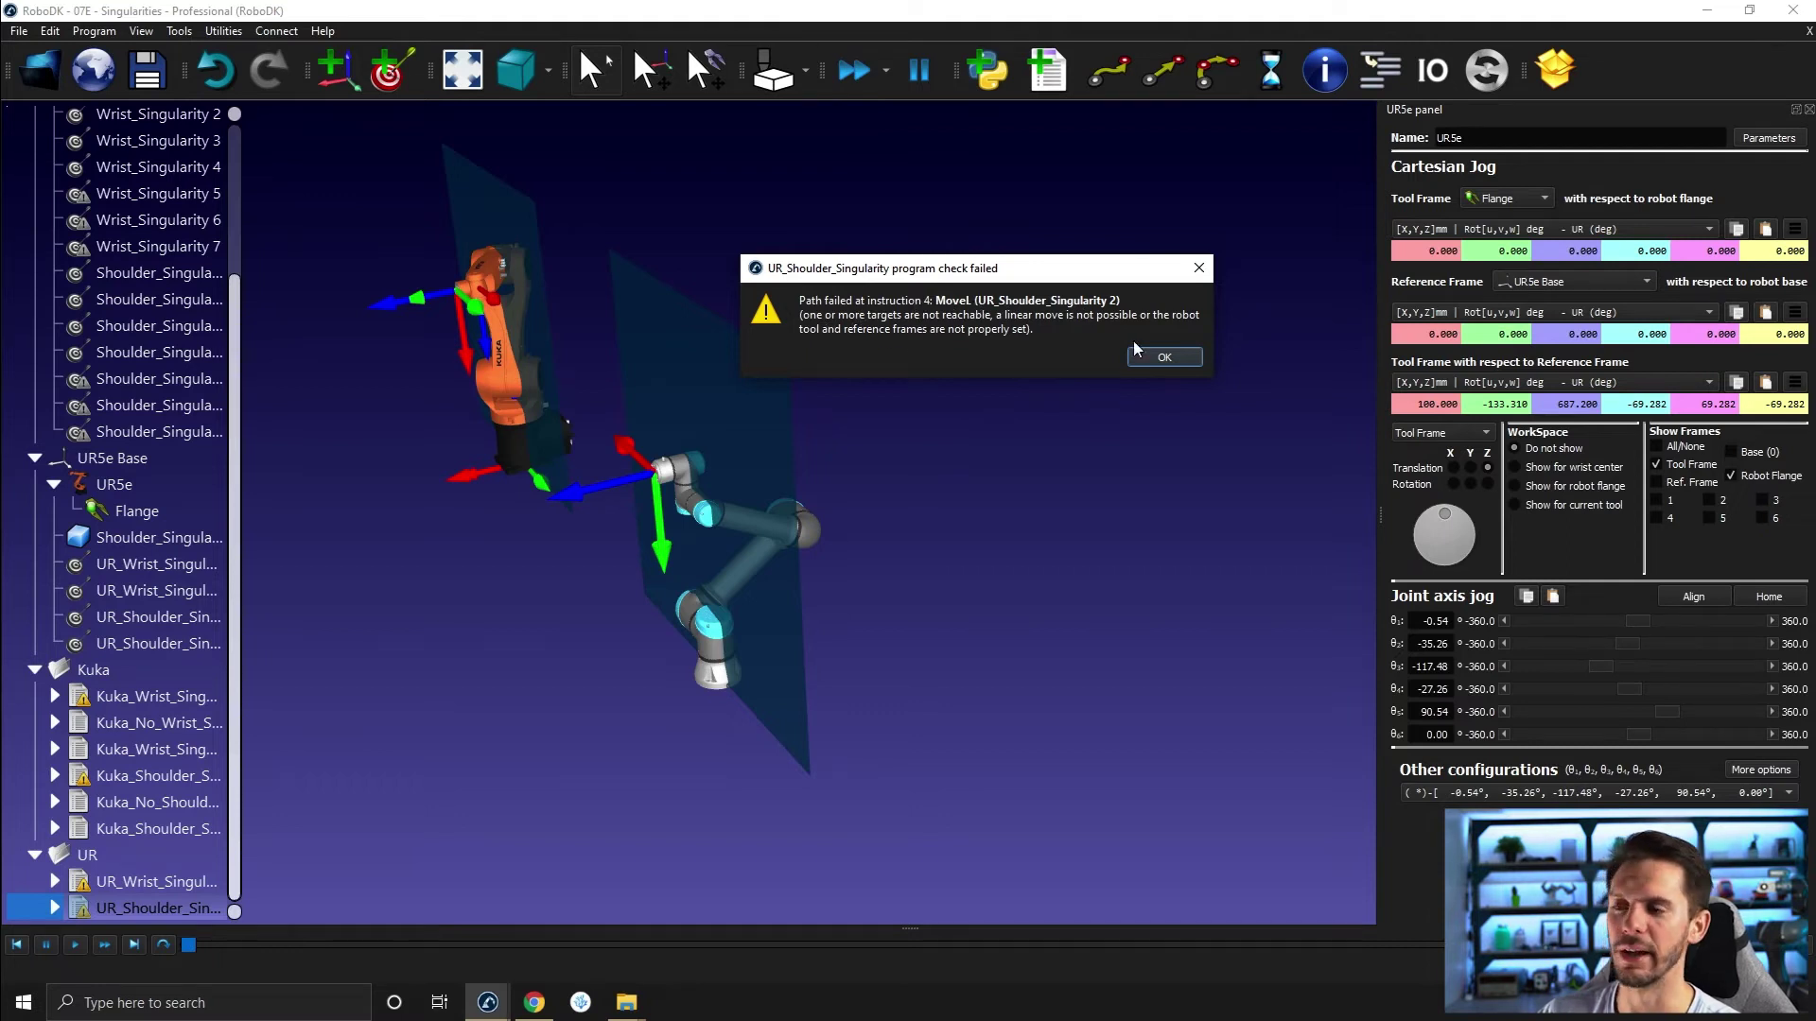
{"action": "left_click", "coordinate": [1165, 357]}
Check the UR_Wrist_Singularity path, which also fails at instruction 4.
{"action": "right_click", "coordinate": [185, 881]}
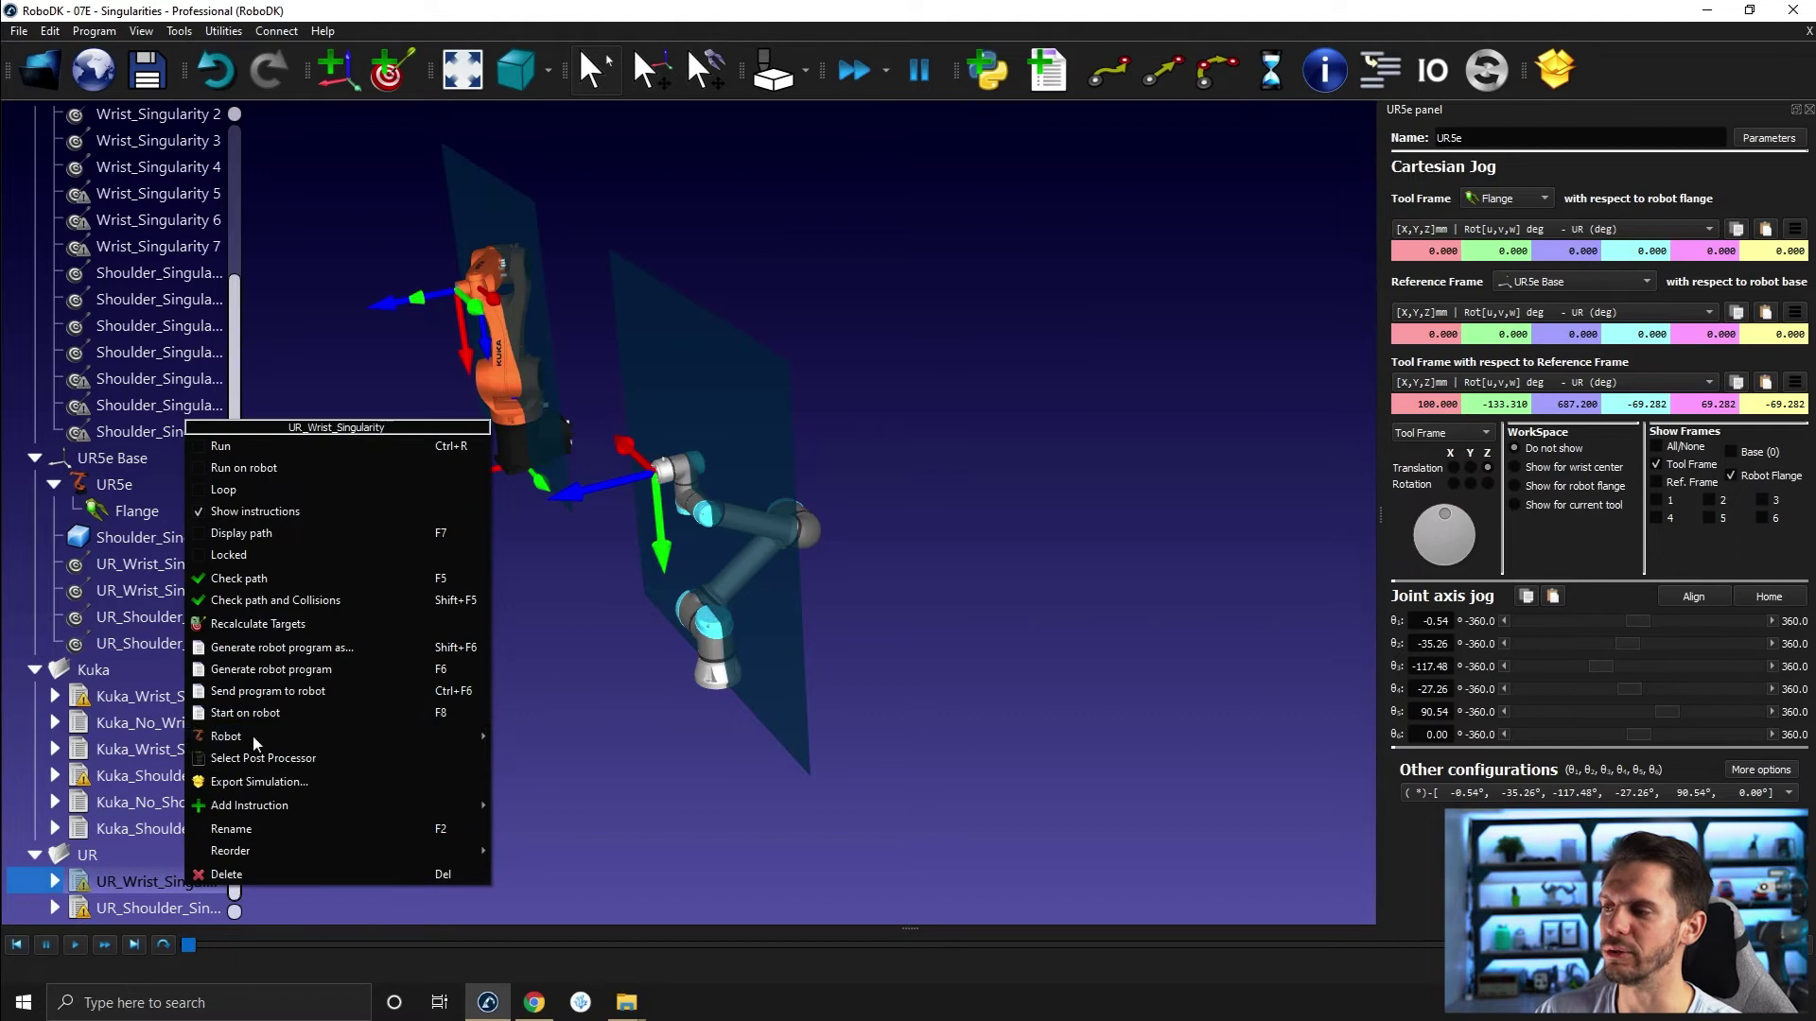
{"action": "left_click", "coordinate": [318, 599]}
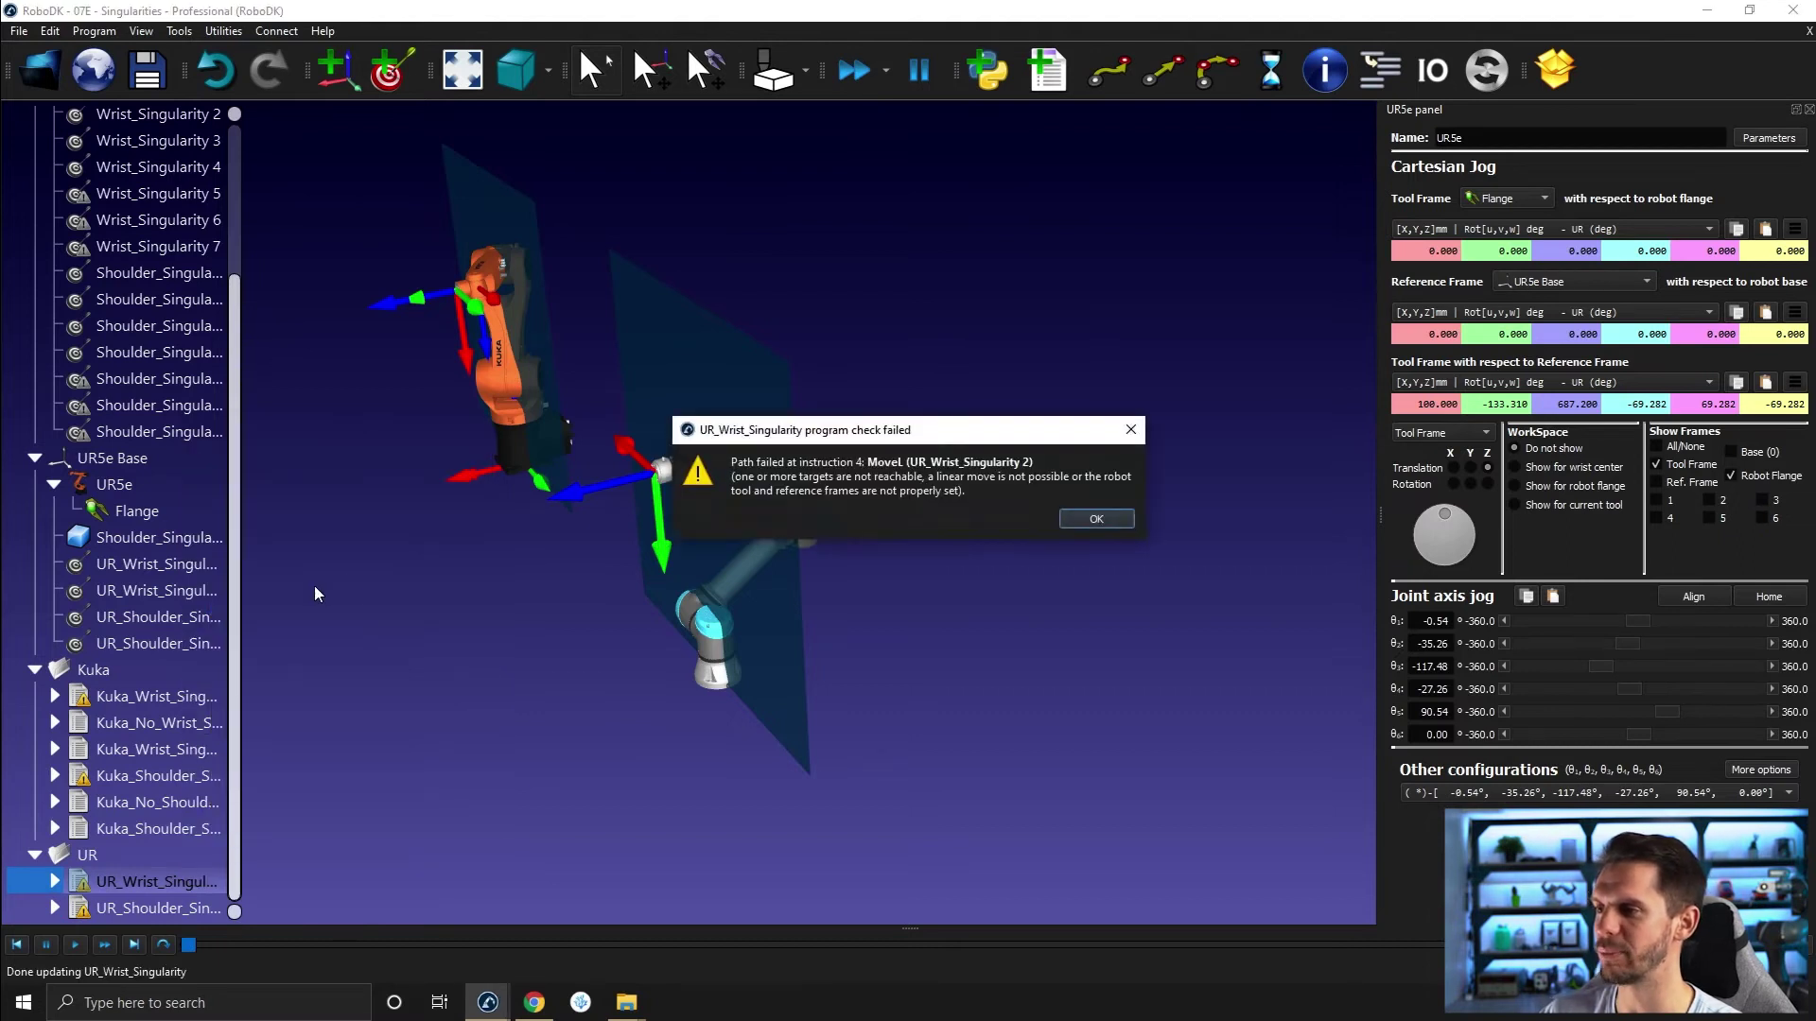
{"action": "left_click", "coordinate": [1096, 520]}
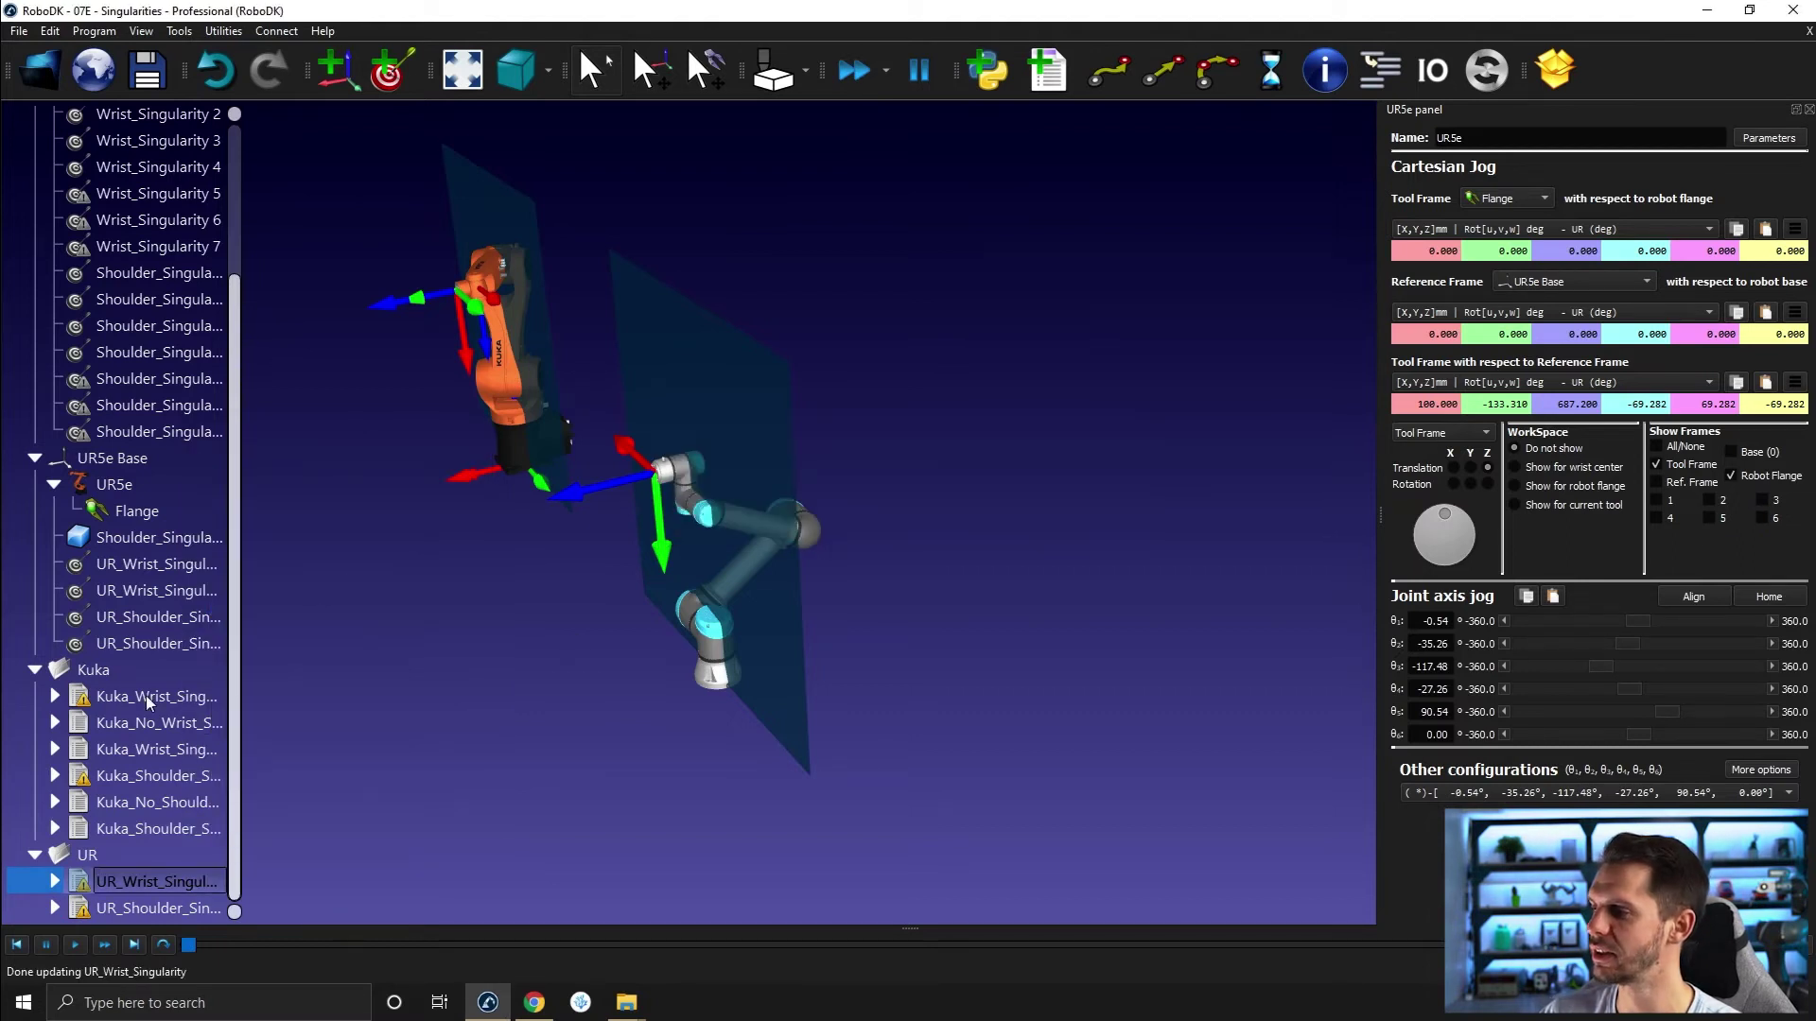
Check the Kuka_Wrist_Singularity path, which fails at instruction 4, and dismiss the report.
{"action": "right_click", "coordinate": [123, 697]}
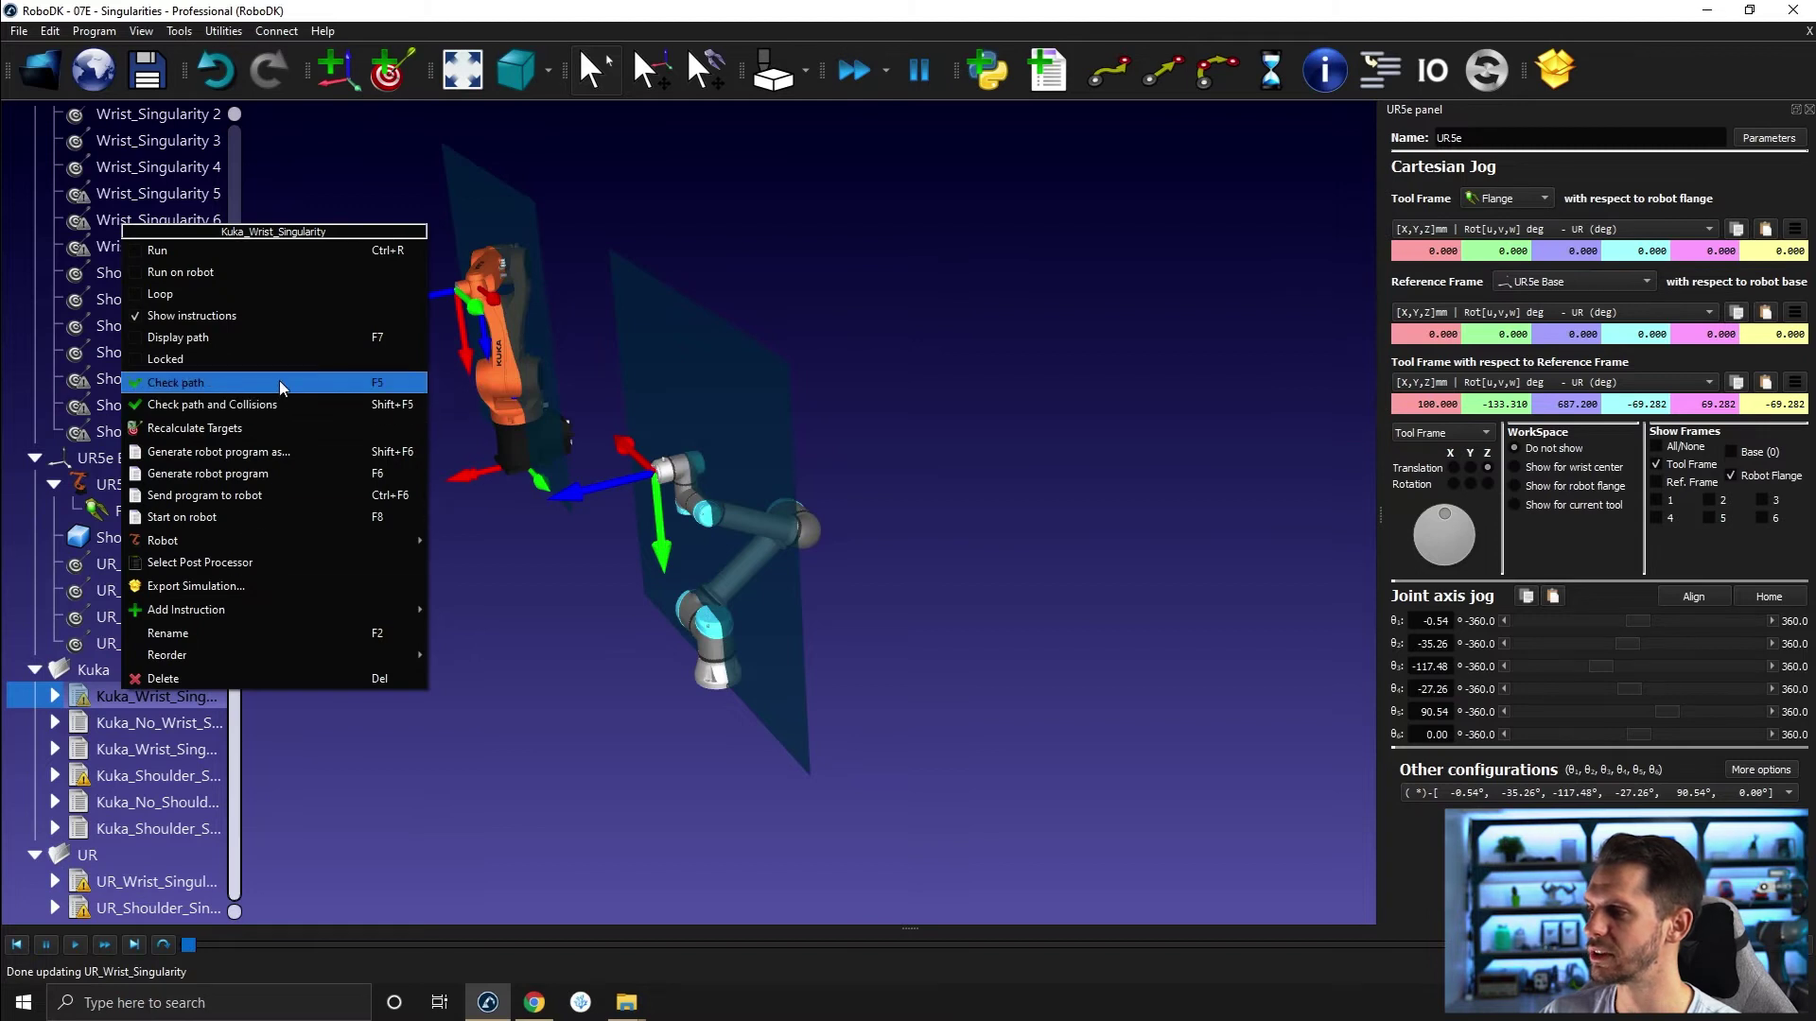
{"action": "left_click", "coordinate": [1809, 110]}
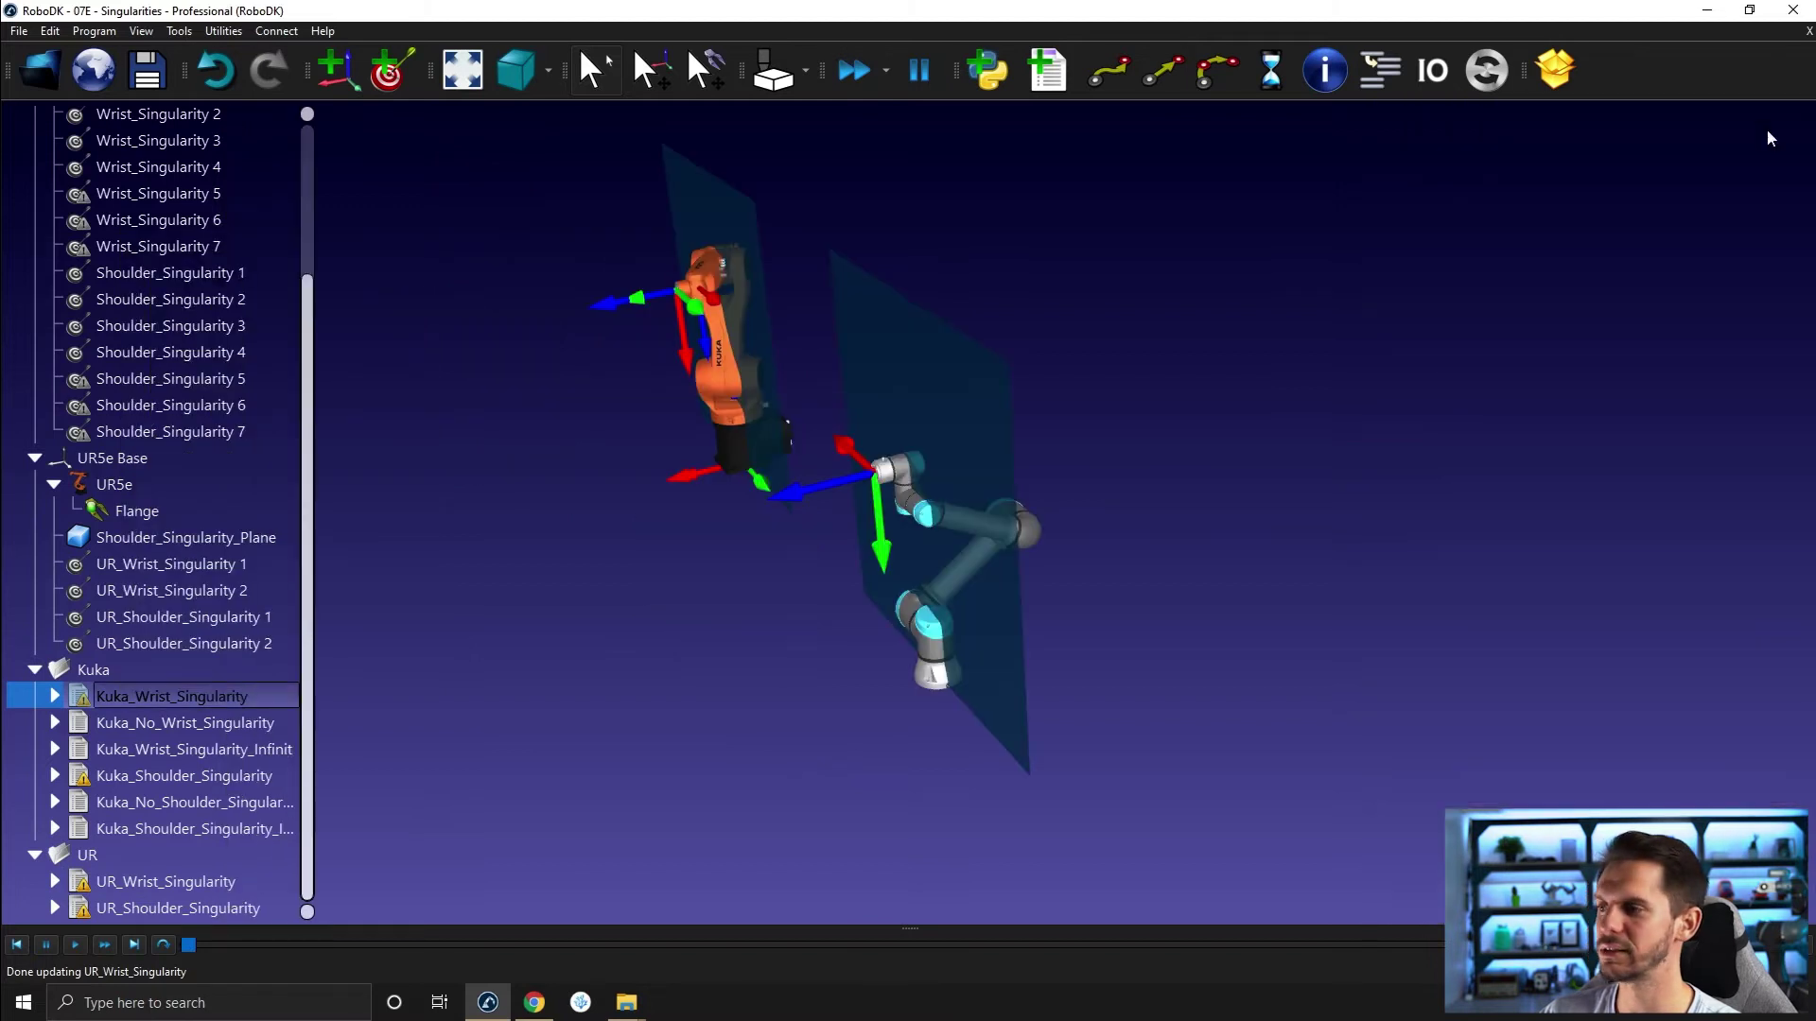
{"action": "right_click", "coordinate": [238, 698]}
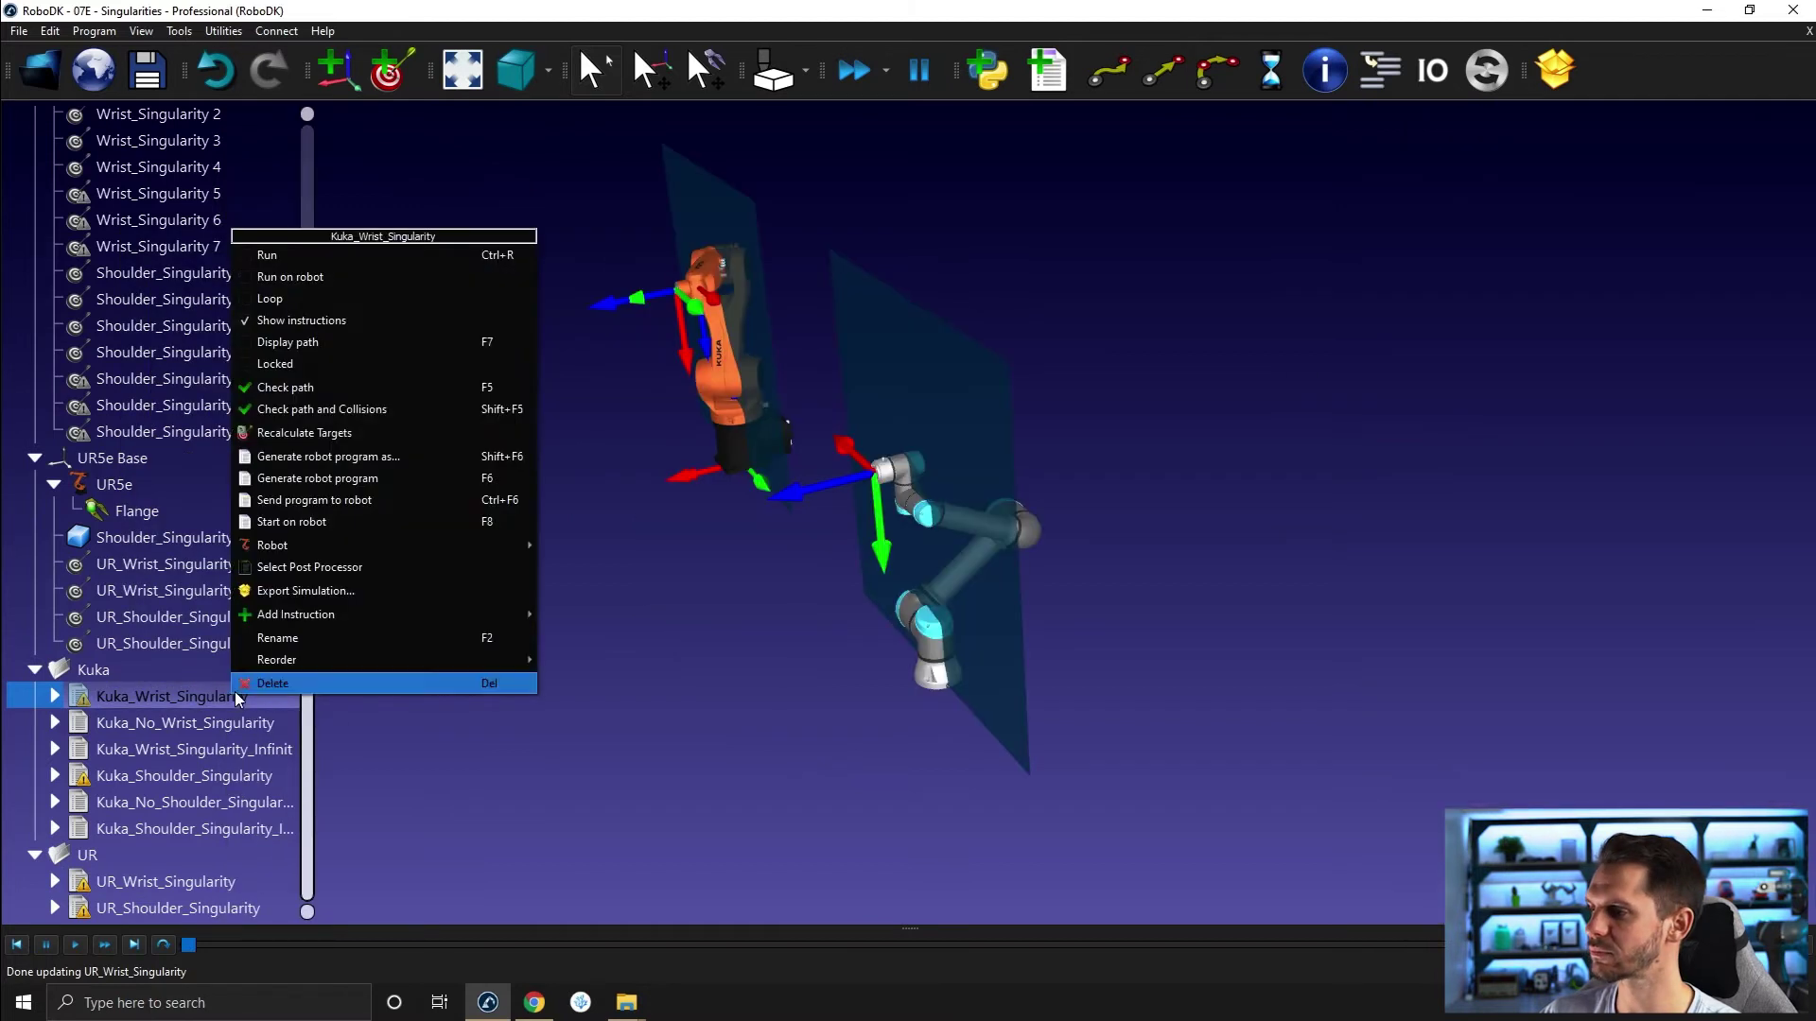
{"action": "left_click", "coordinate": [398, 404]}
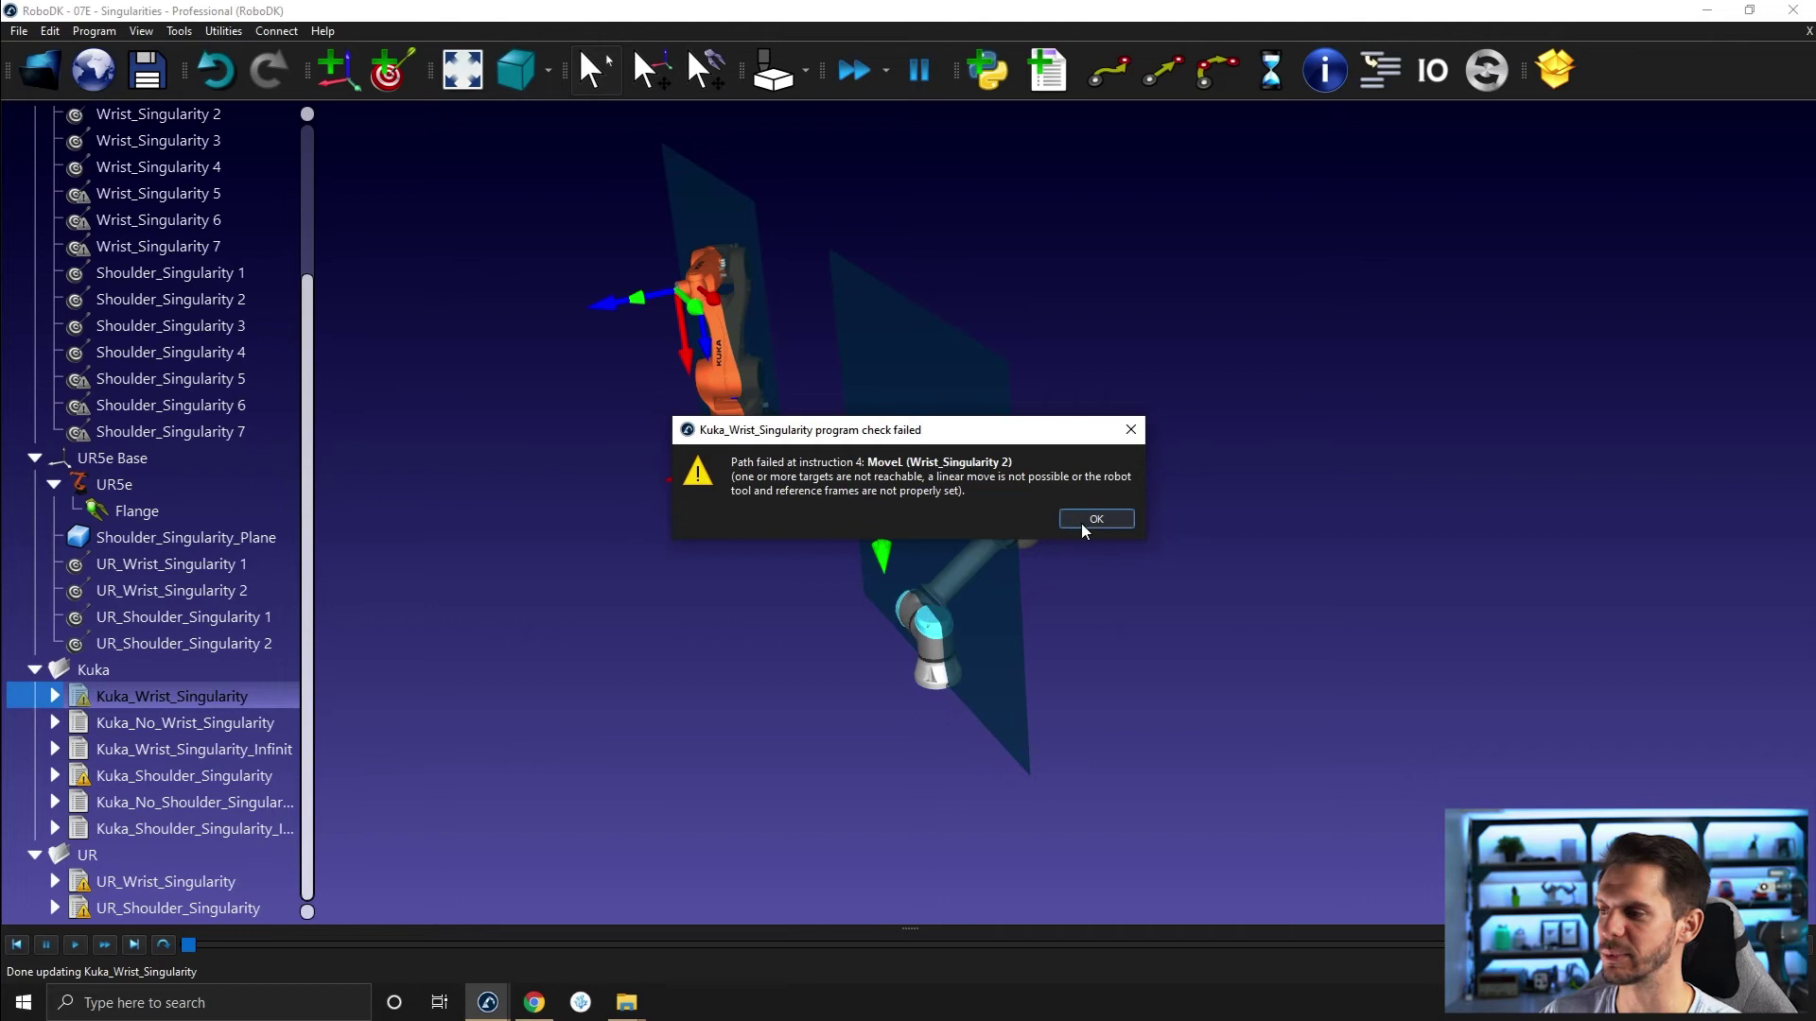
{"action": "left_click", "coordinate": [1084, 525]}
Check the Kuka_No_Wrist_Singularity path, which reports no problems.
{"action": "right_click", "coordinate": [223, 724]}
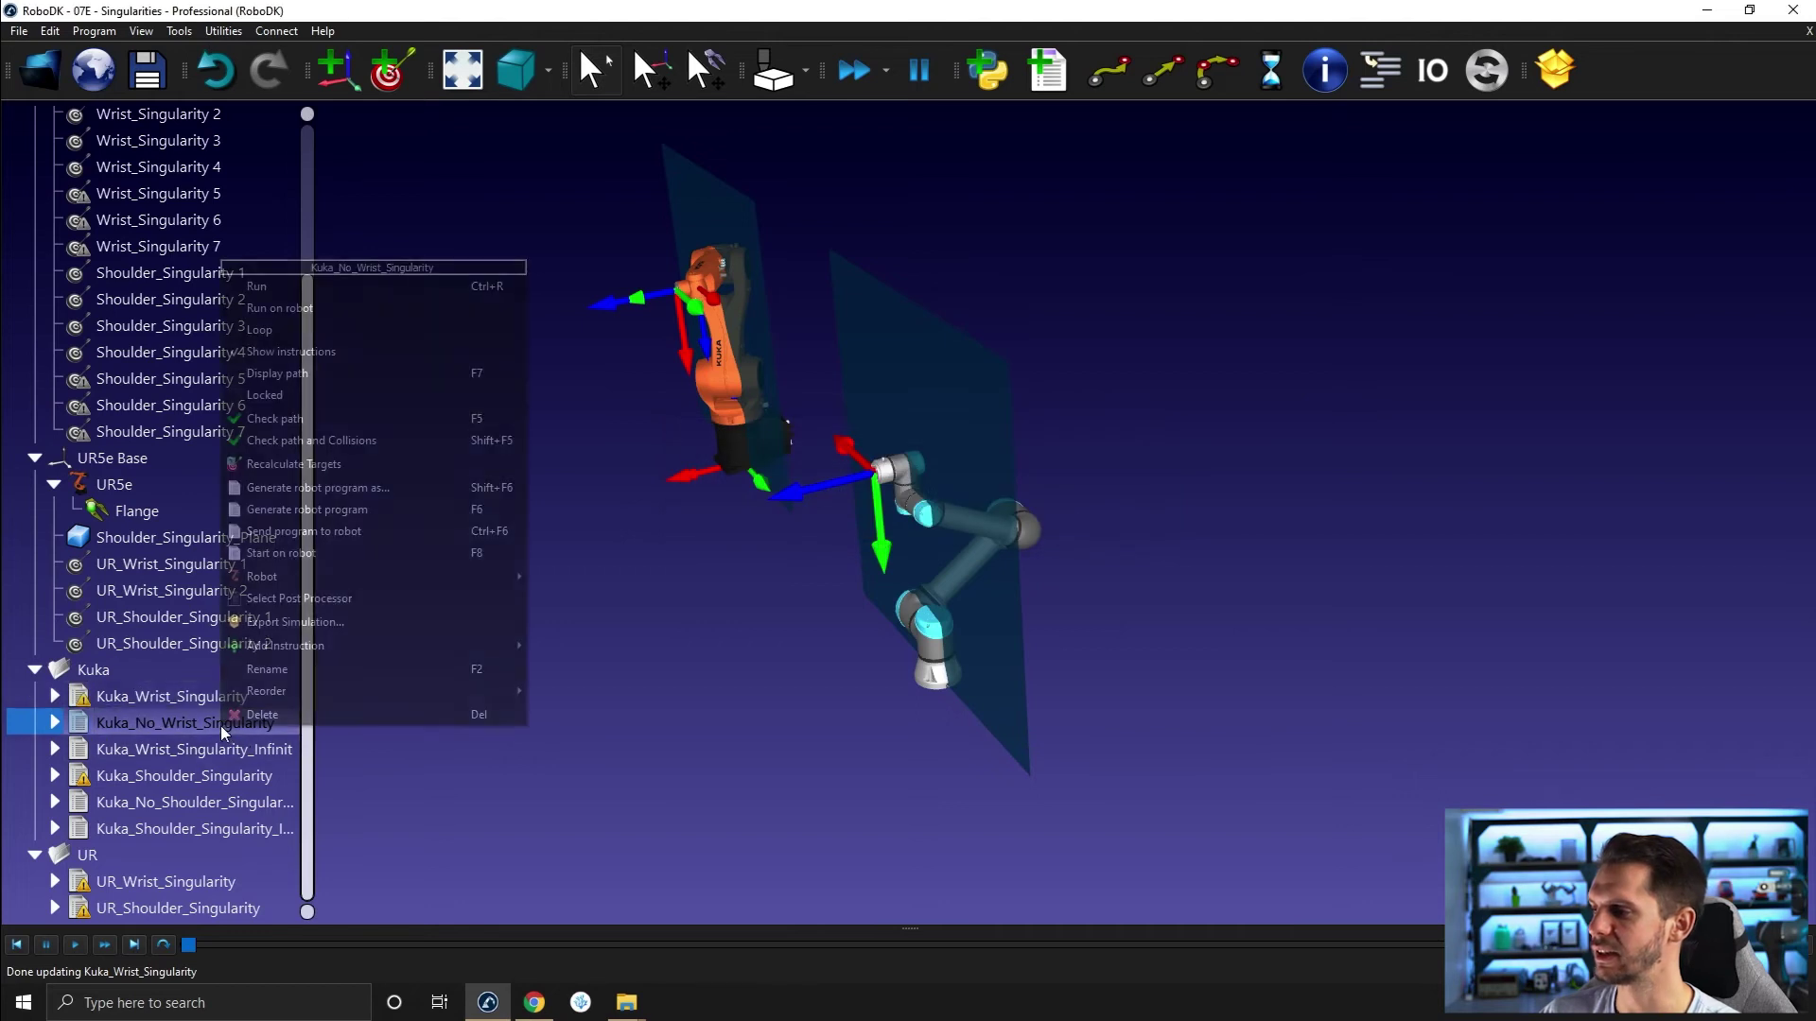
{"action": "left_click", "coordinate": [289, 437]}
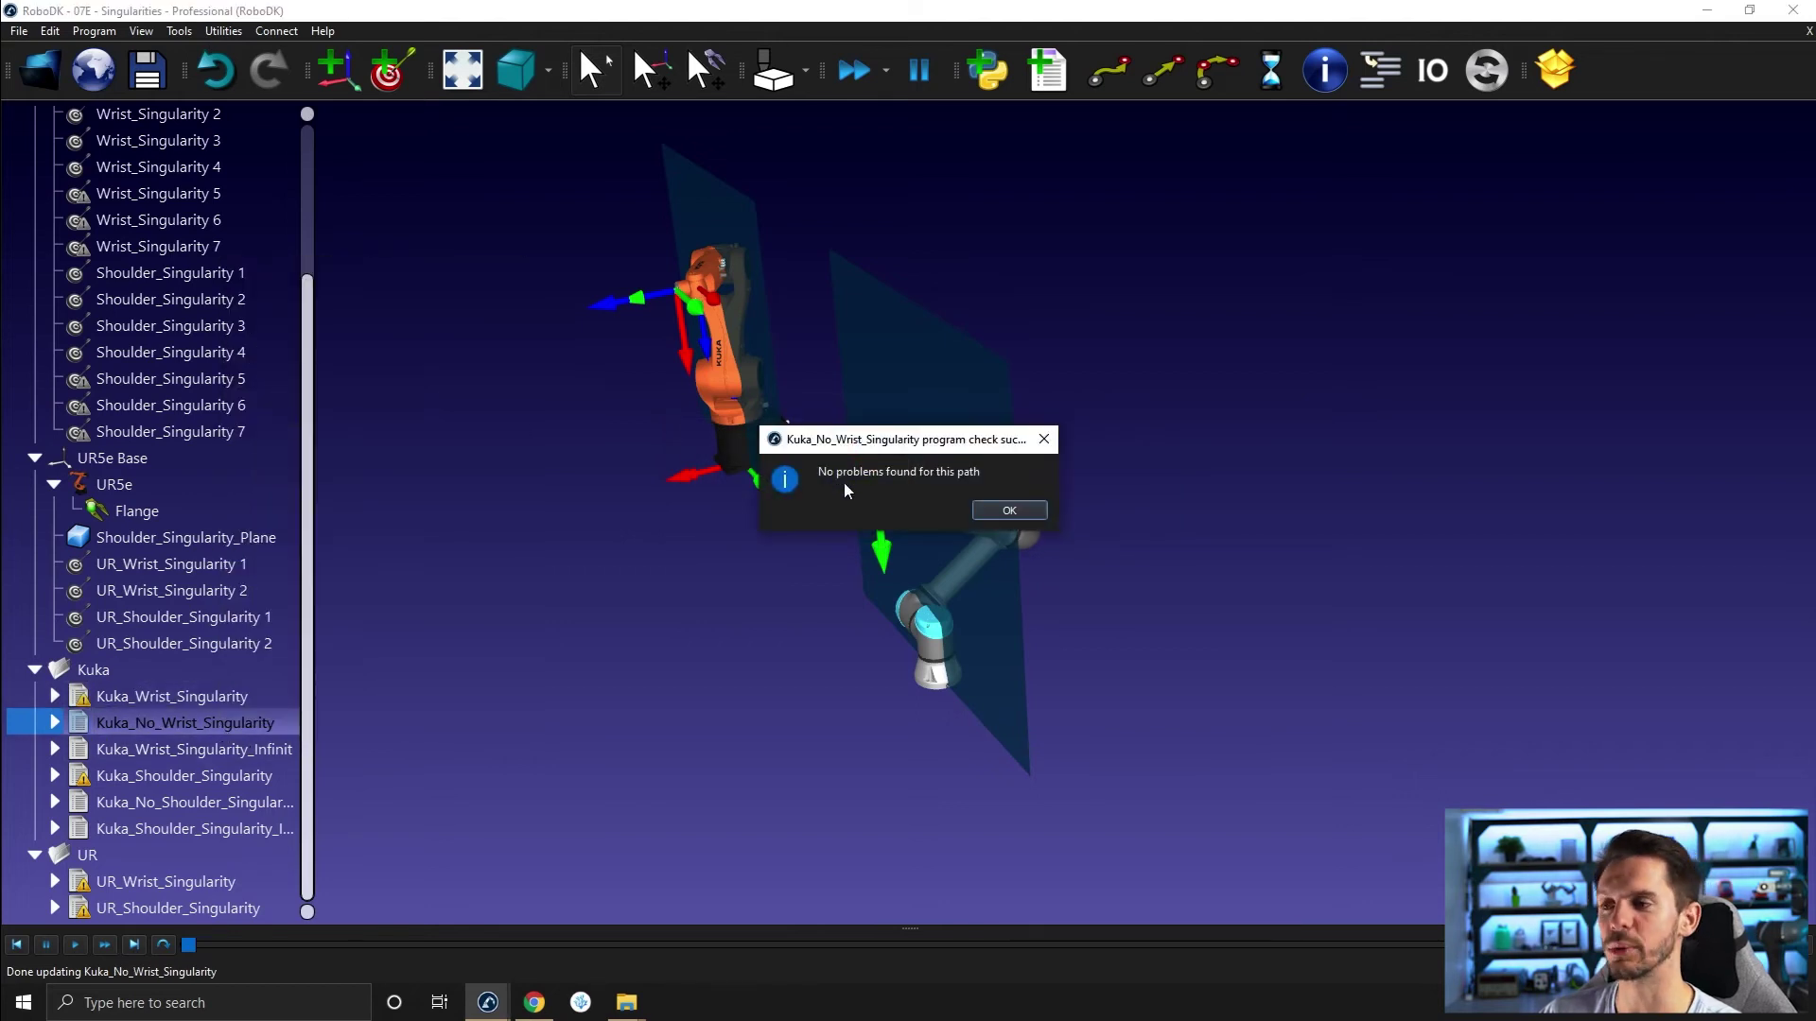
{"action": "left_click", "coordinate": [1009, 512]}
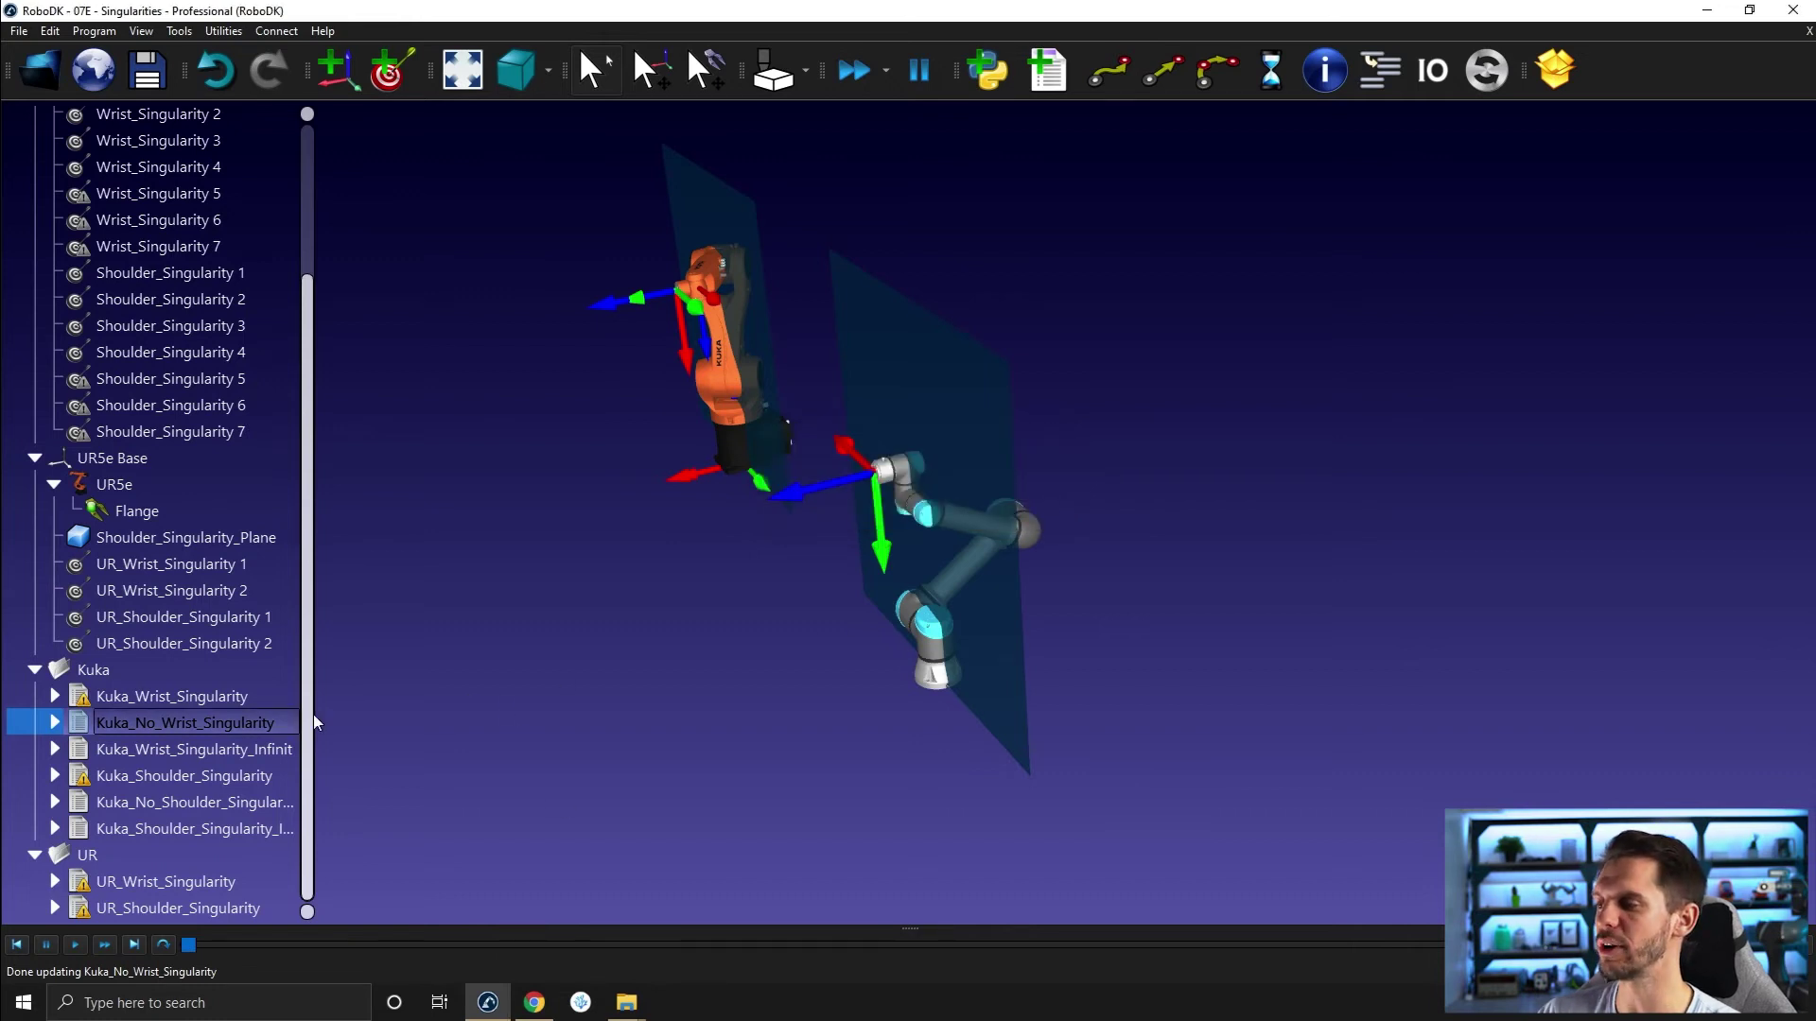
{"action": "left_click", "coordinate": [211, 753], "text": "ctrl"}
{"action": "right_click", "coordinate": [212, 753]}
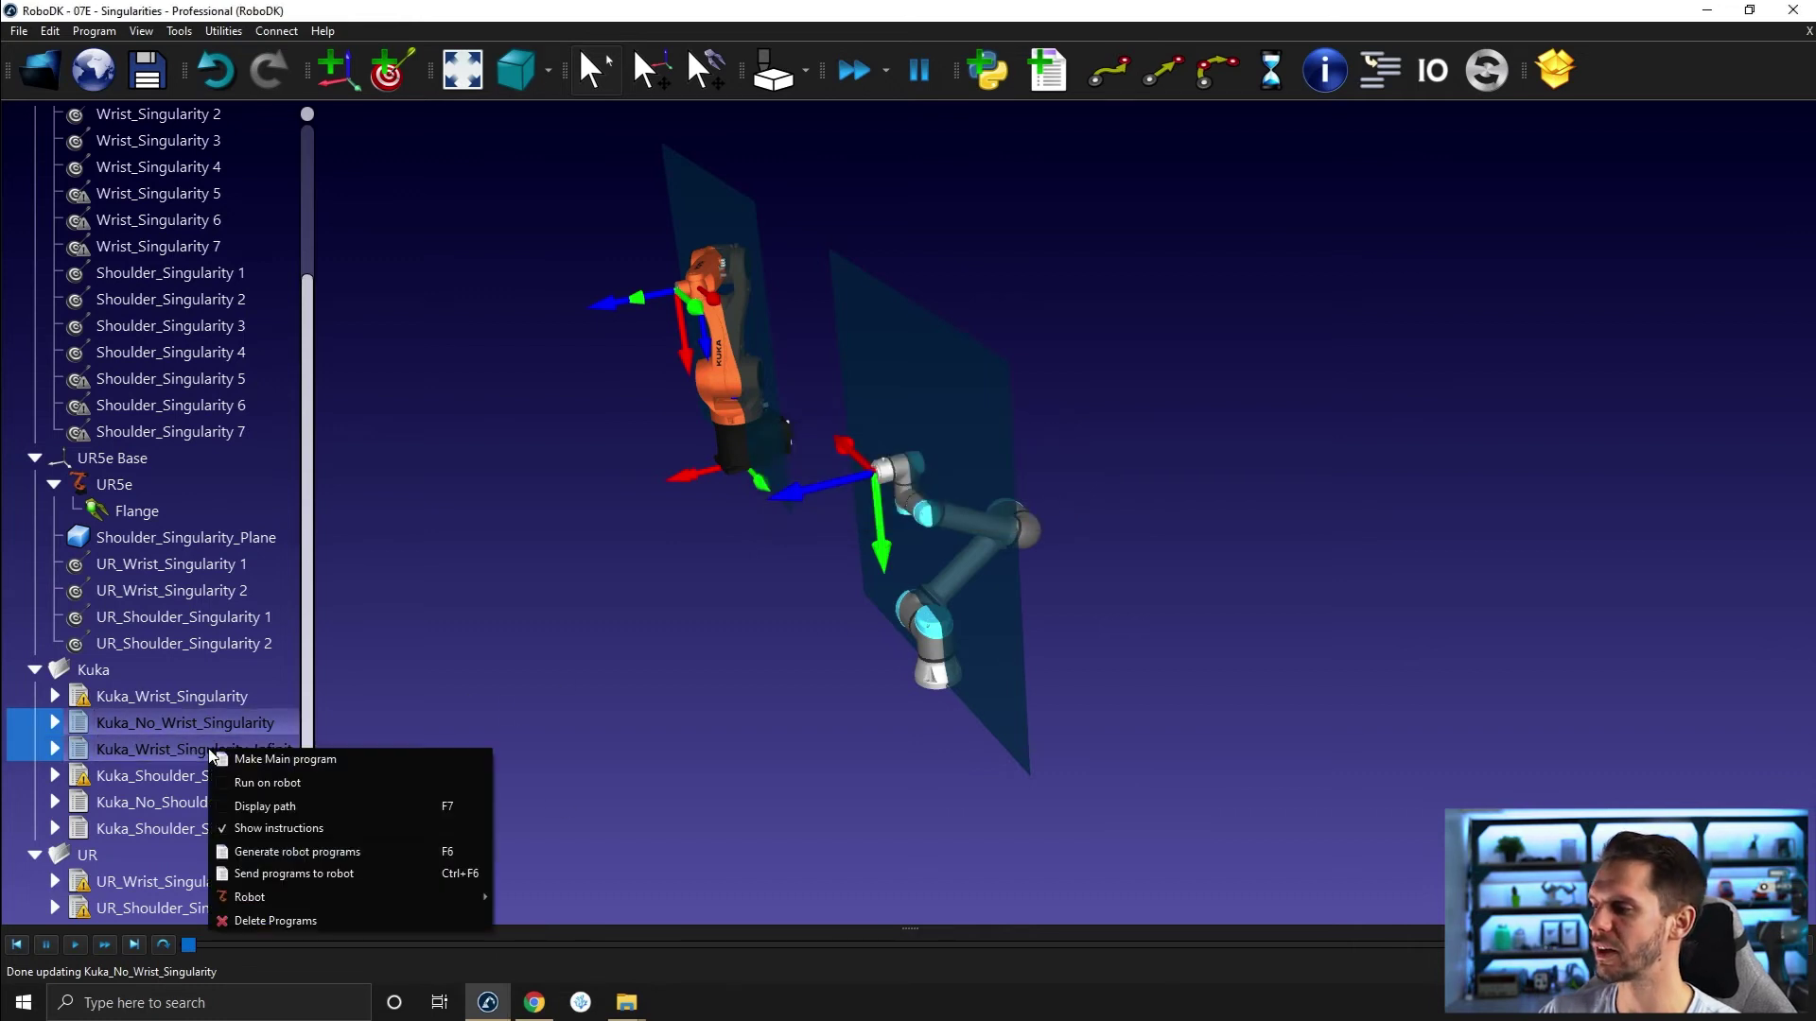
{"action": "left_click", "coordinate": [504, 697]}
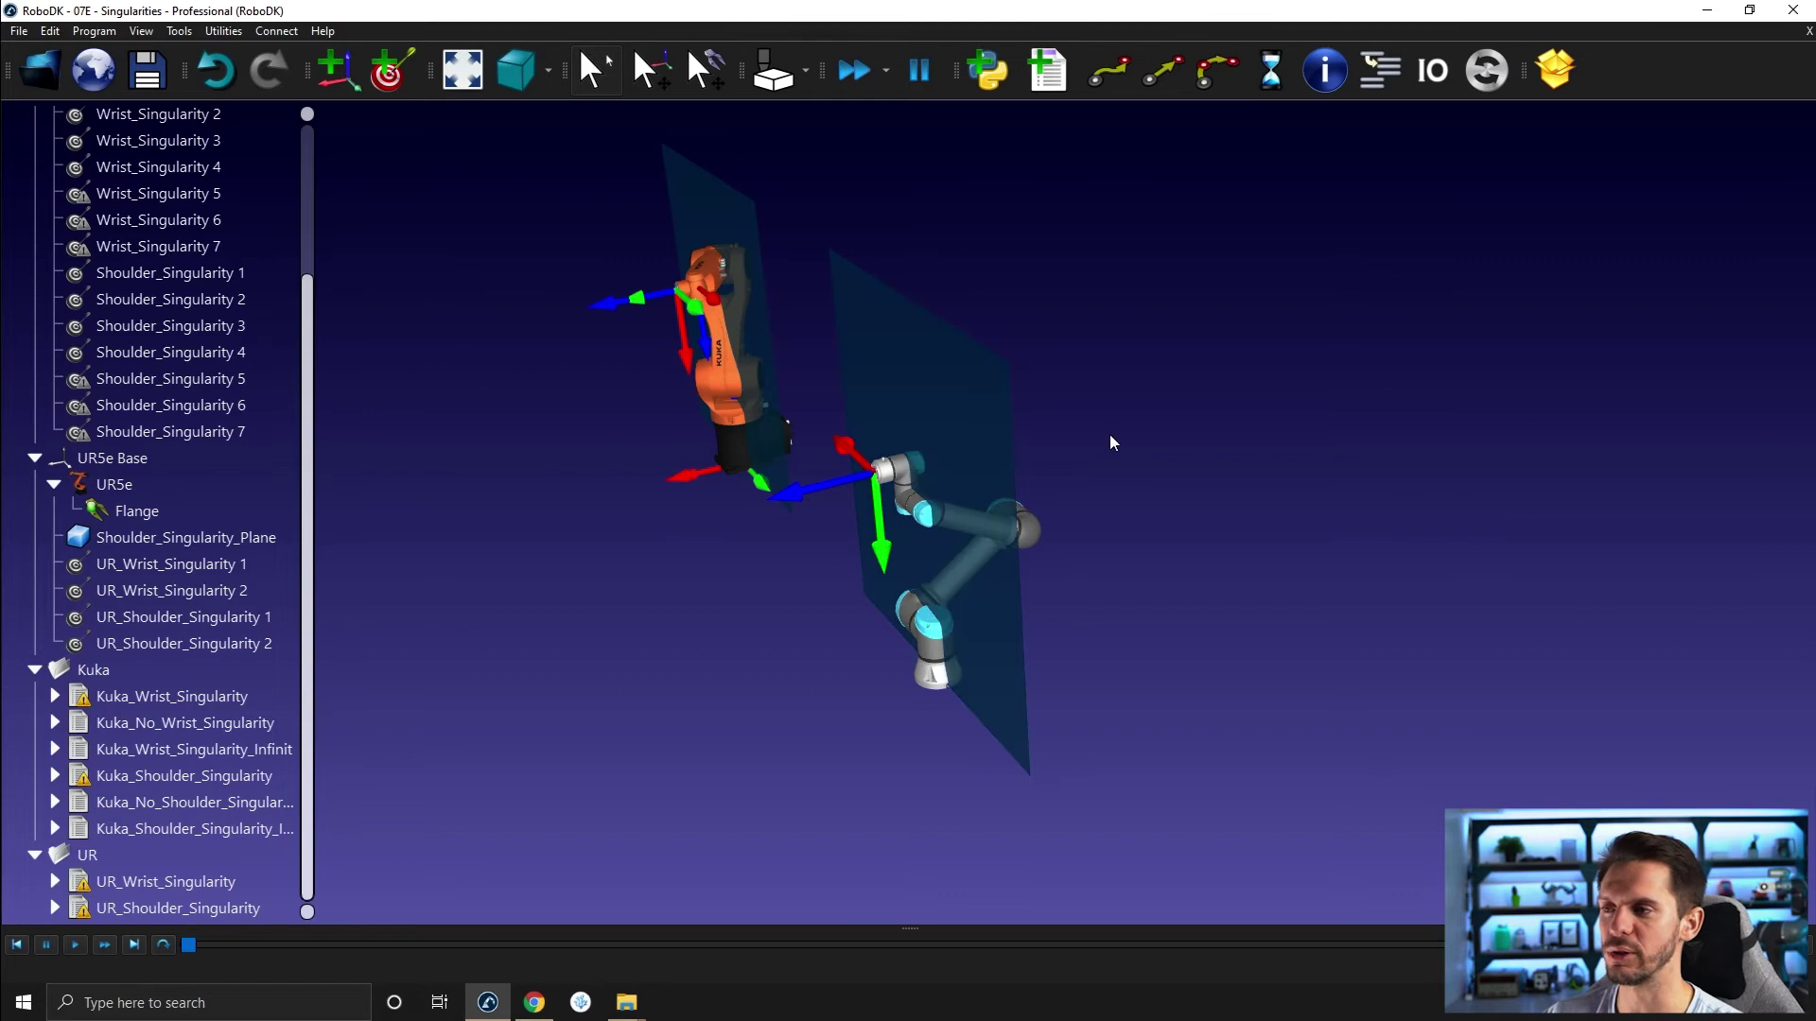
Bring up the YouTube video 'What are the singularities of a typical collaborative robot (cobot)' at 0:00.
{"action": "mouse_move", "coordinate": [519, 1012]}
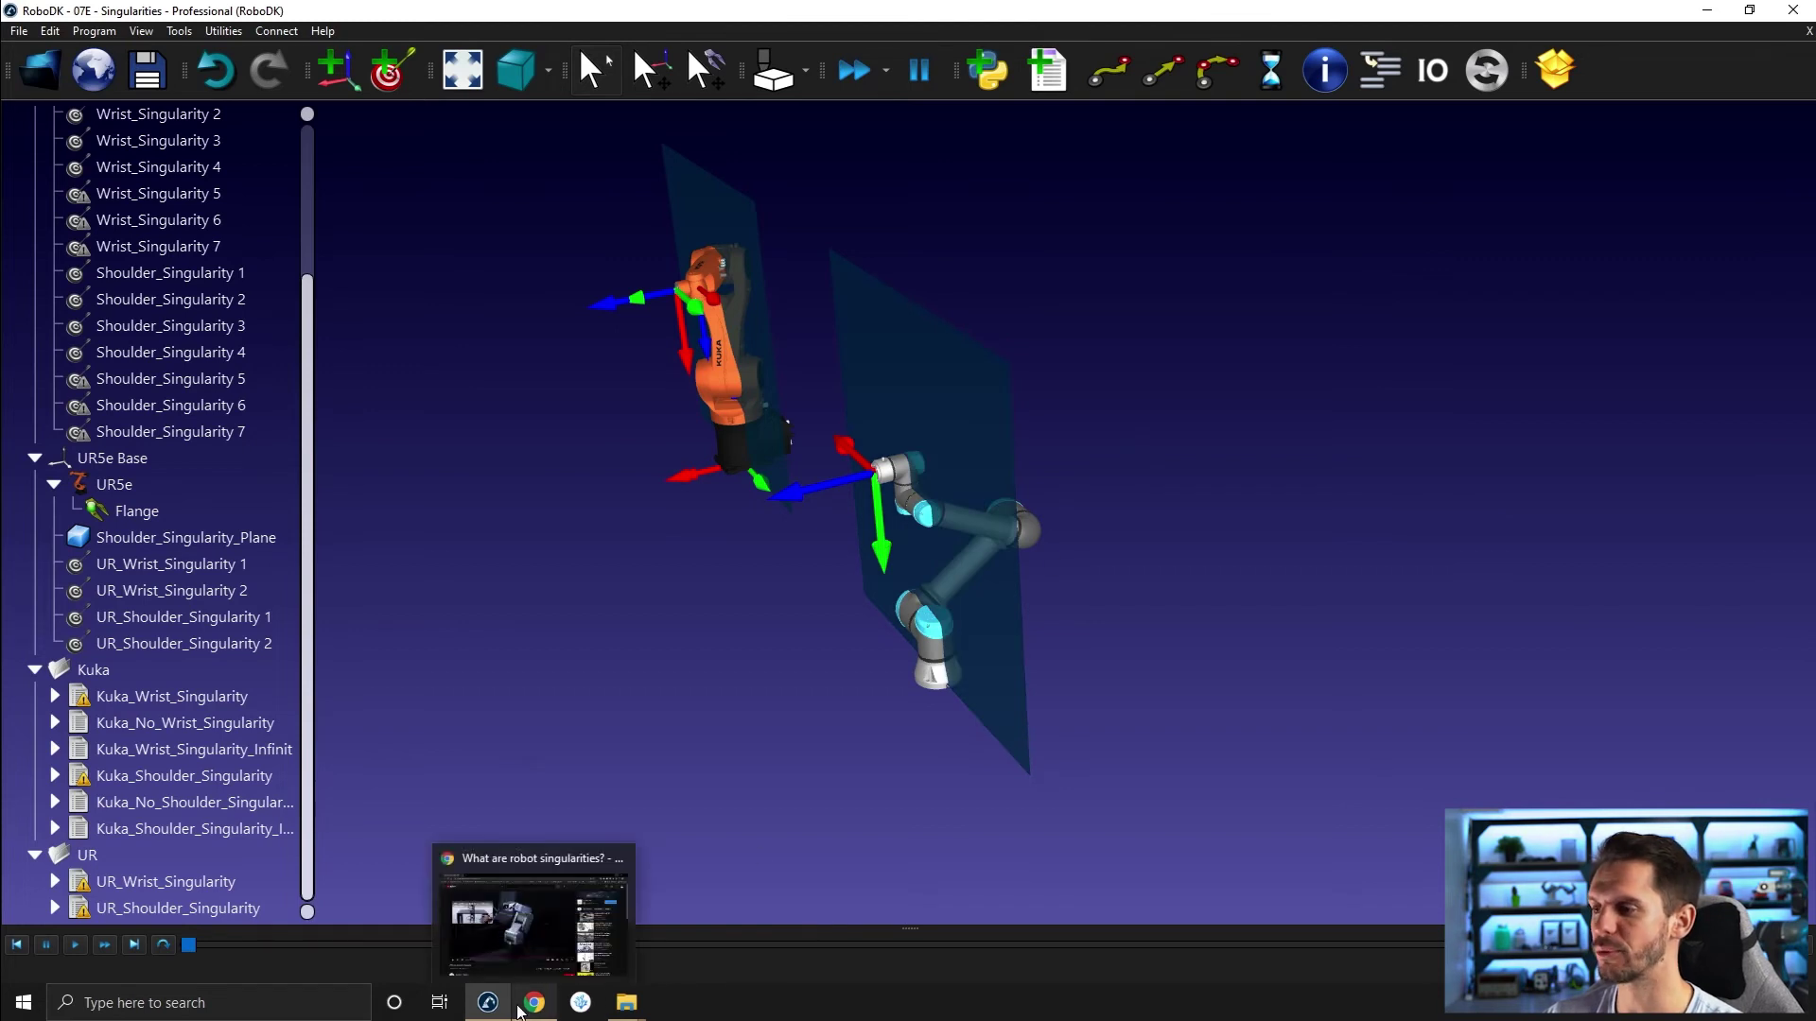
{"action": "mouse_move", "coordinate": [627, 1004]}
{"action": "left_click", "coordinate": [676, 941]}
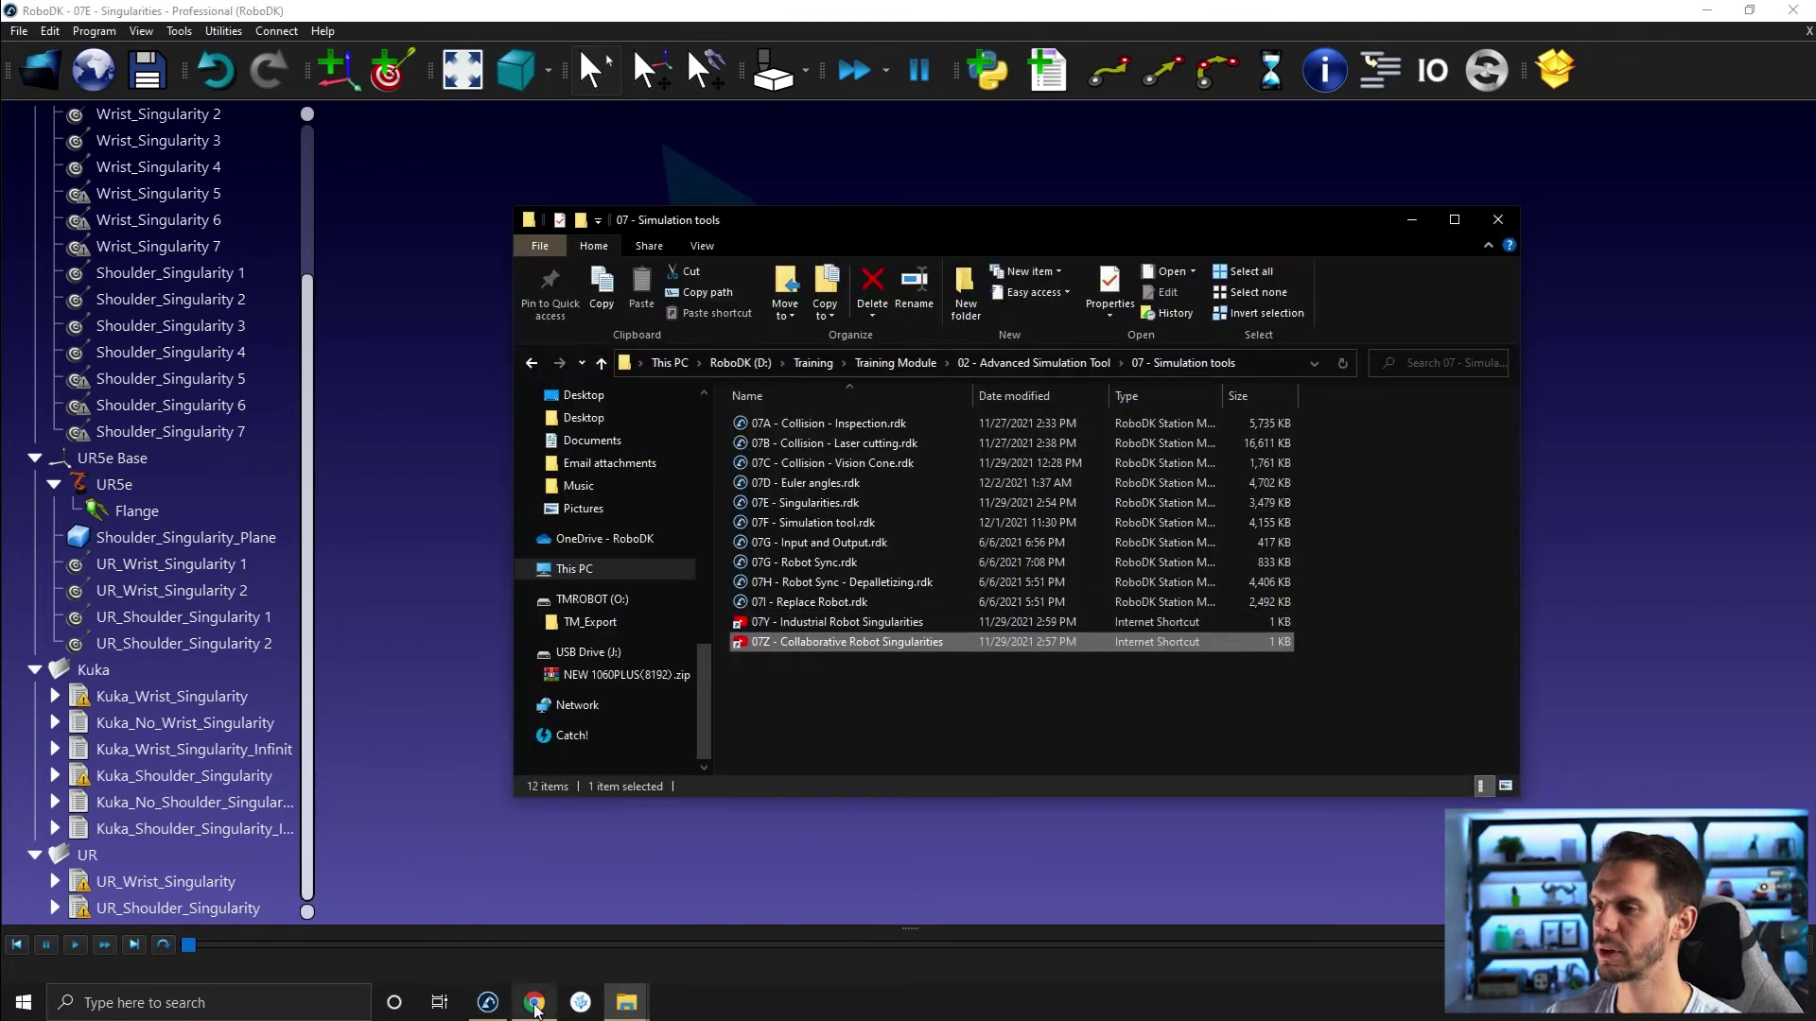
{"action": "left_click", "coordinate": [536, 1004]}
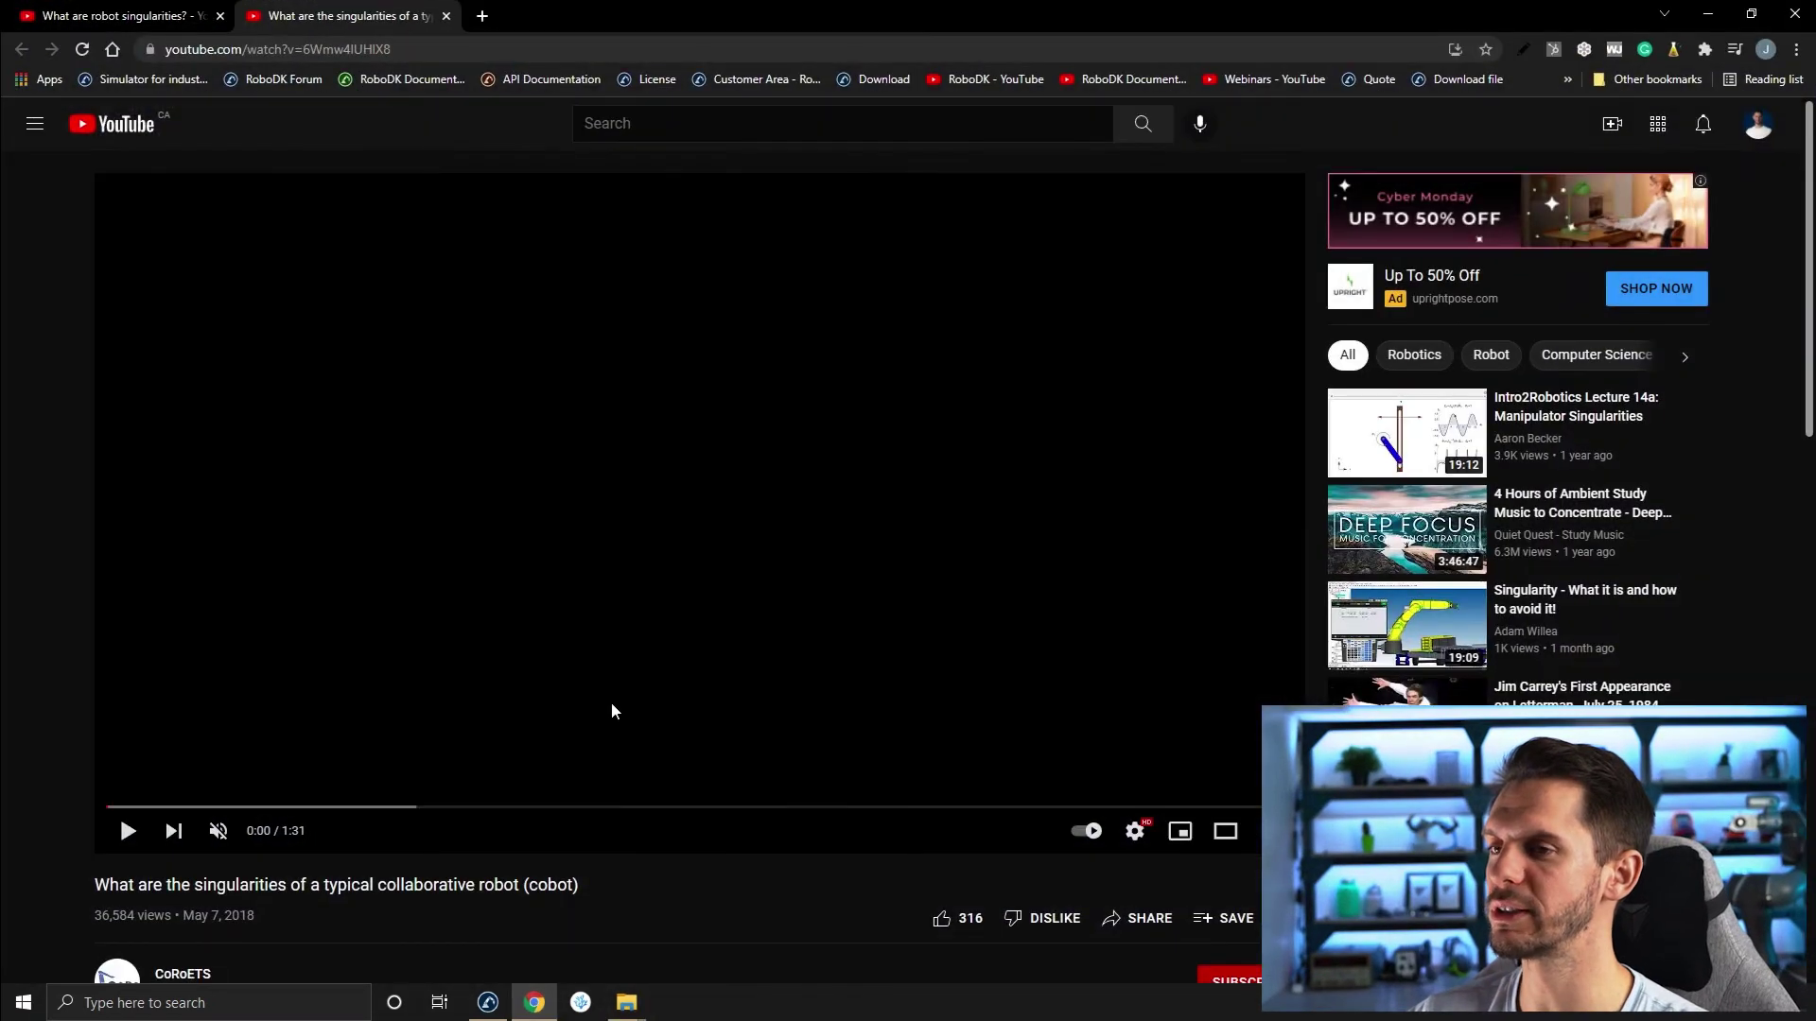